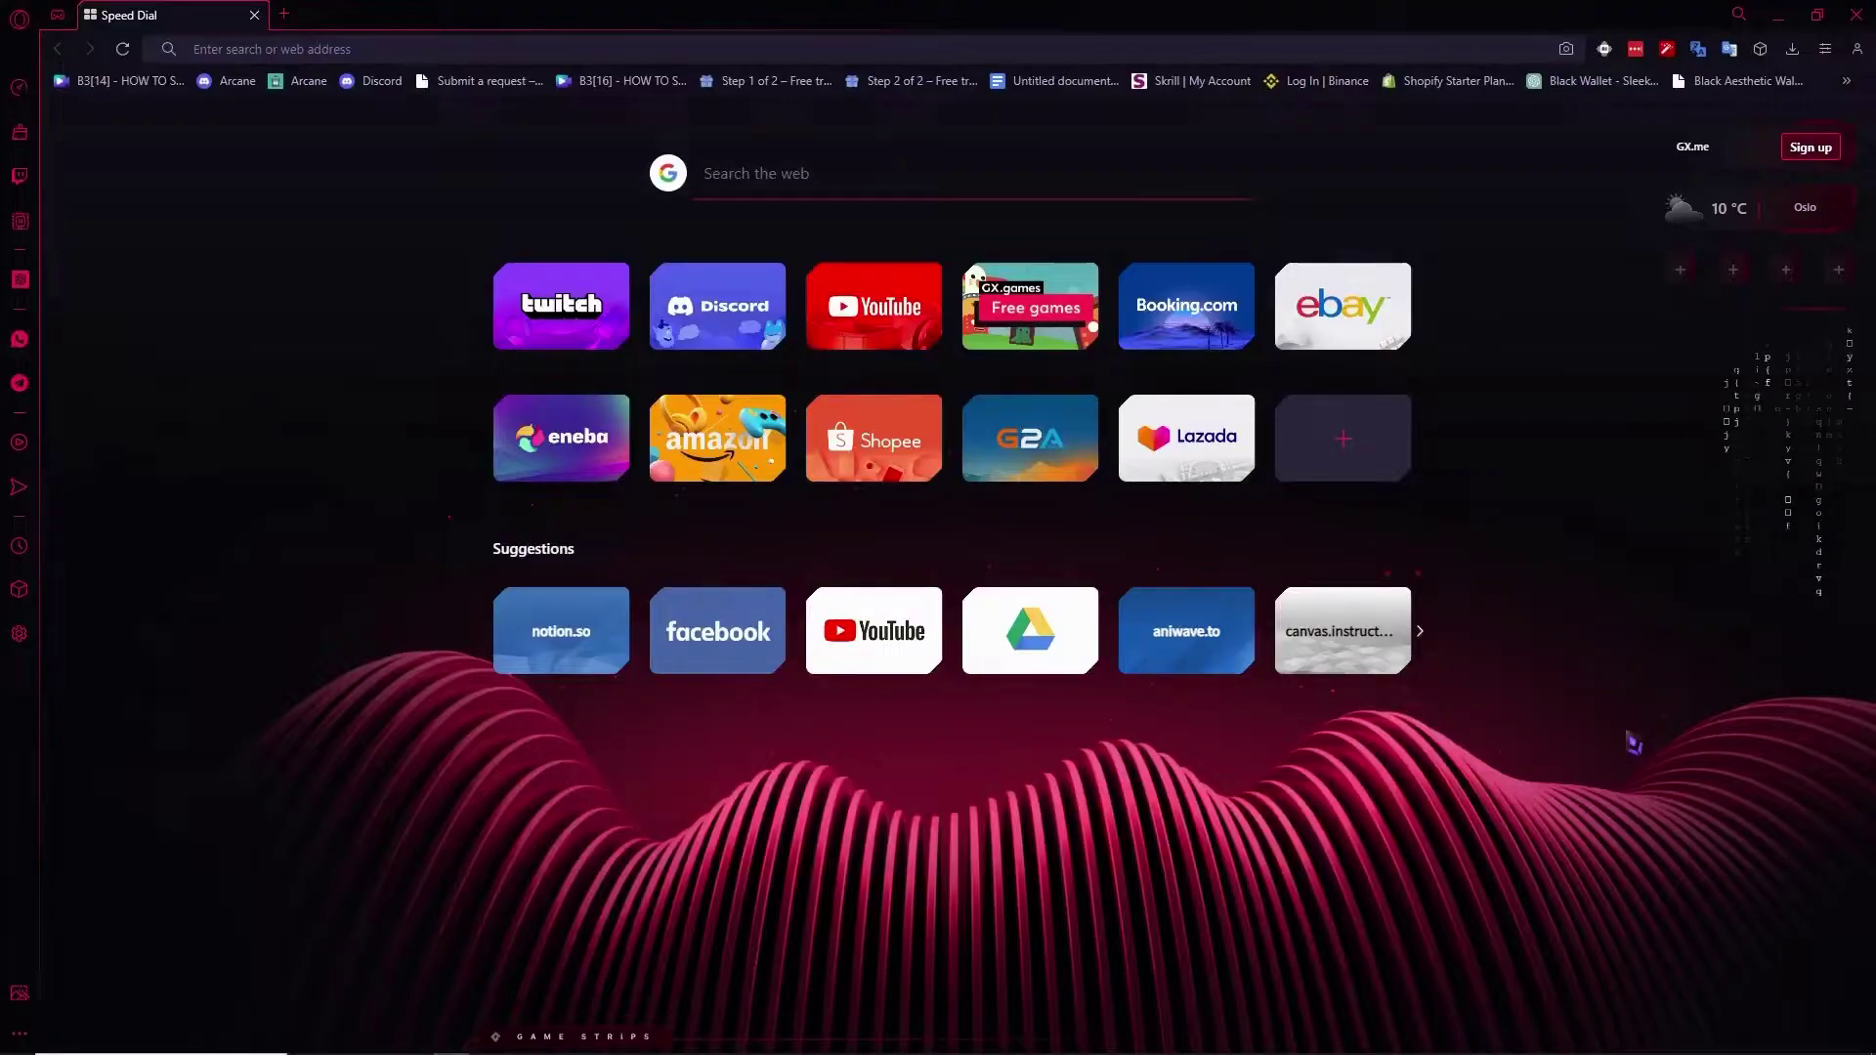
# Step: Open Opera GX's extensions management page from the Extensions menu
pyautogui.click(1761, 48)
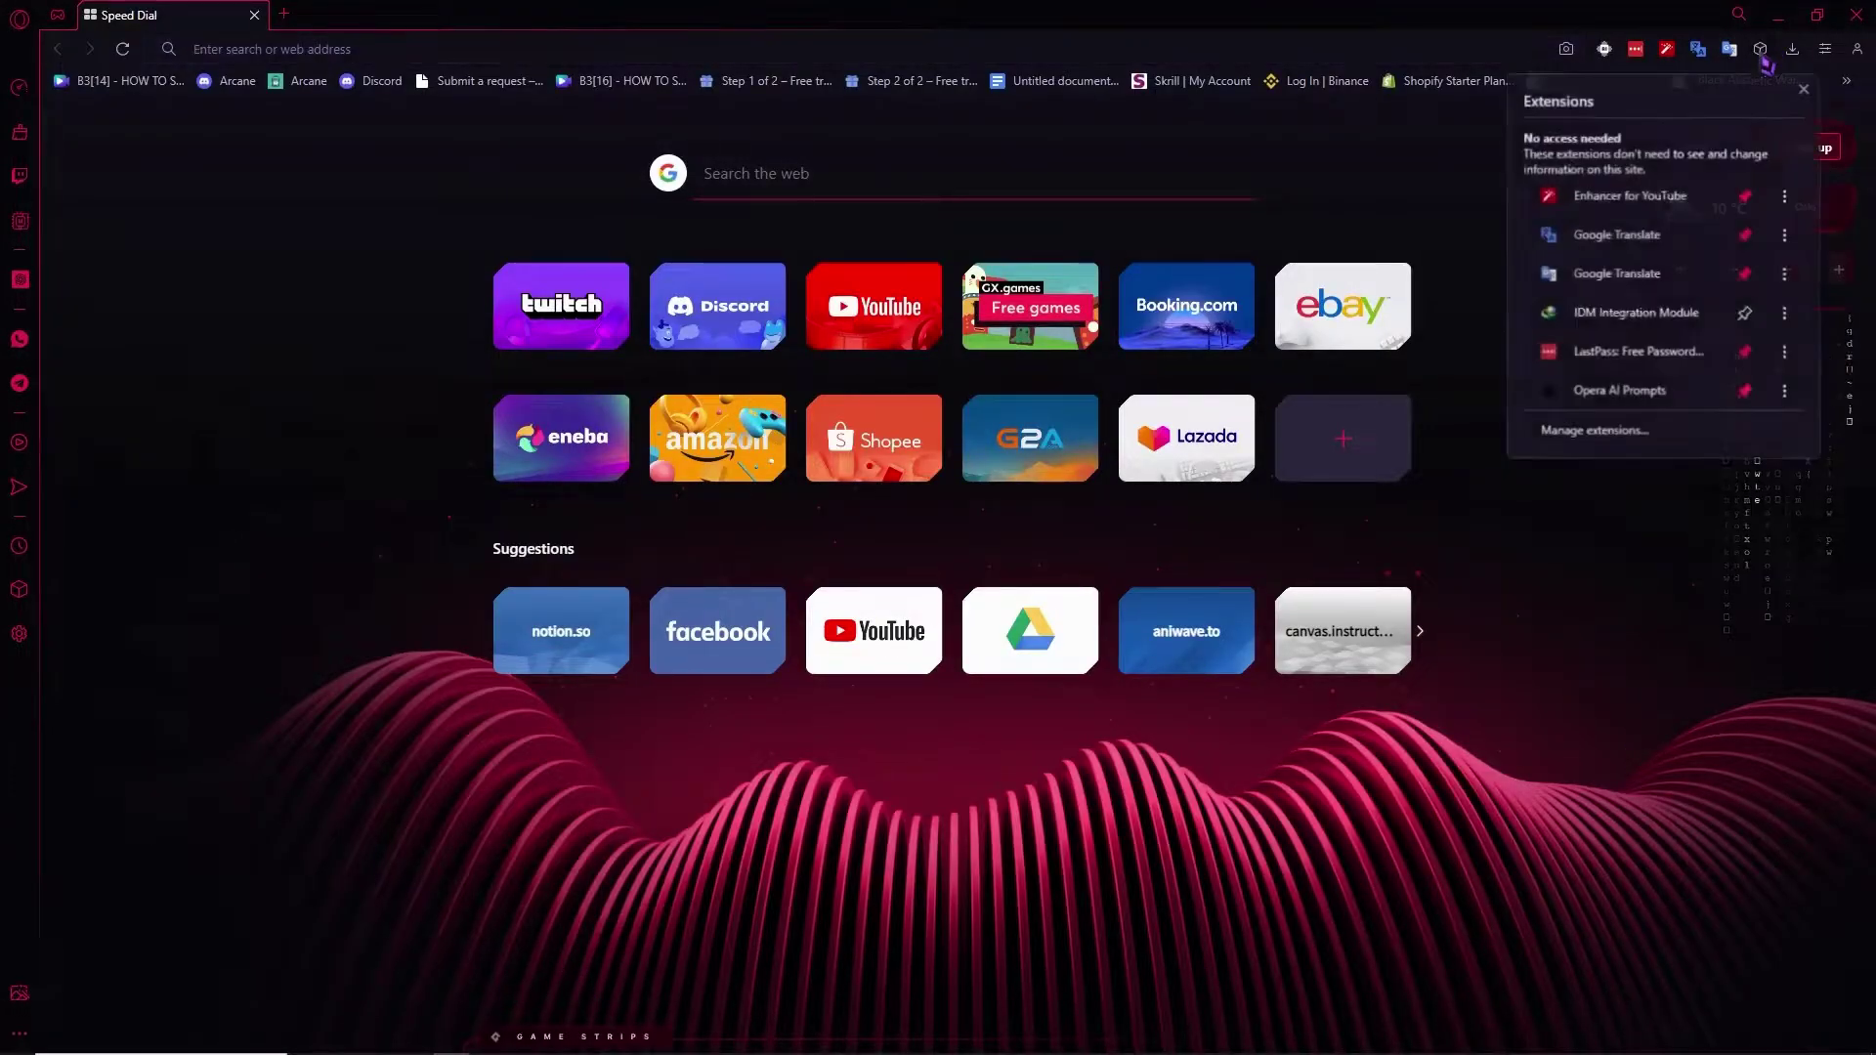
pyautogui.click(1594, 432)
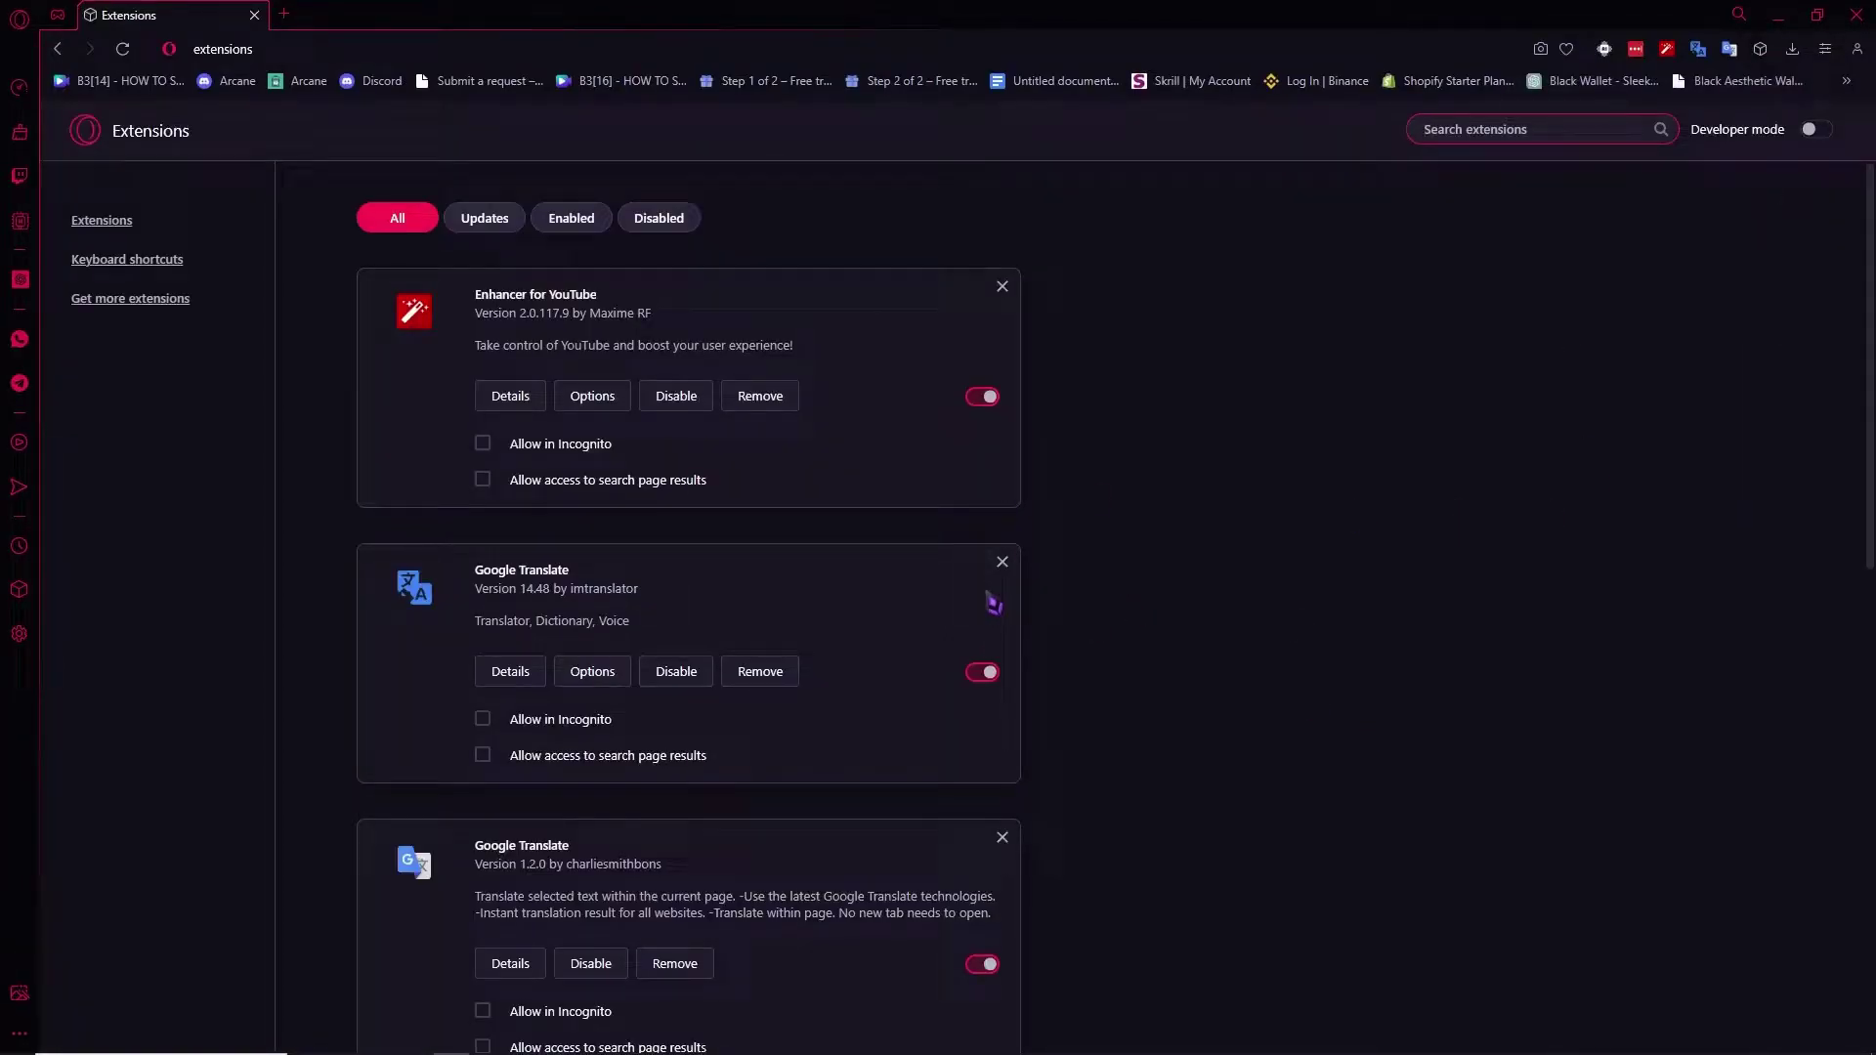
# Step: Google 'how to get to extensions in firefox' in a new tab, then close that tab
pyautogui.click(283, 14)
pyautogui.write('goo')
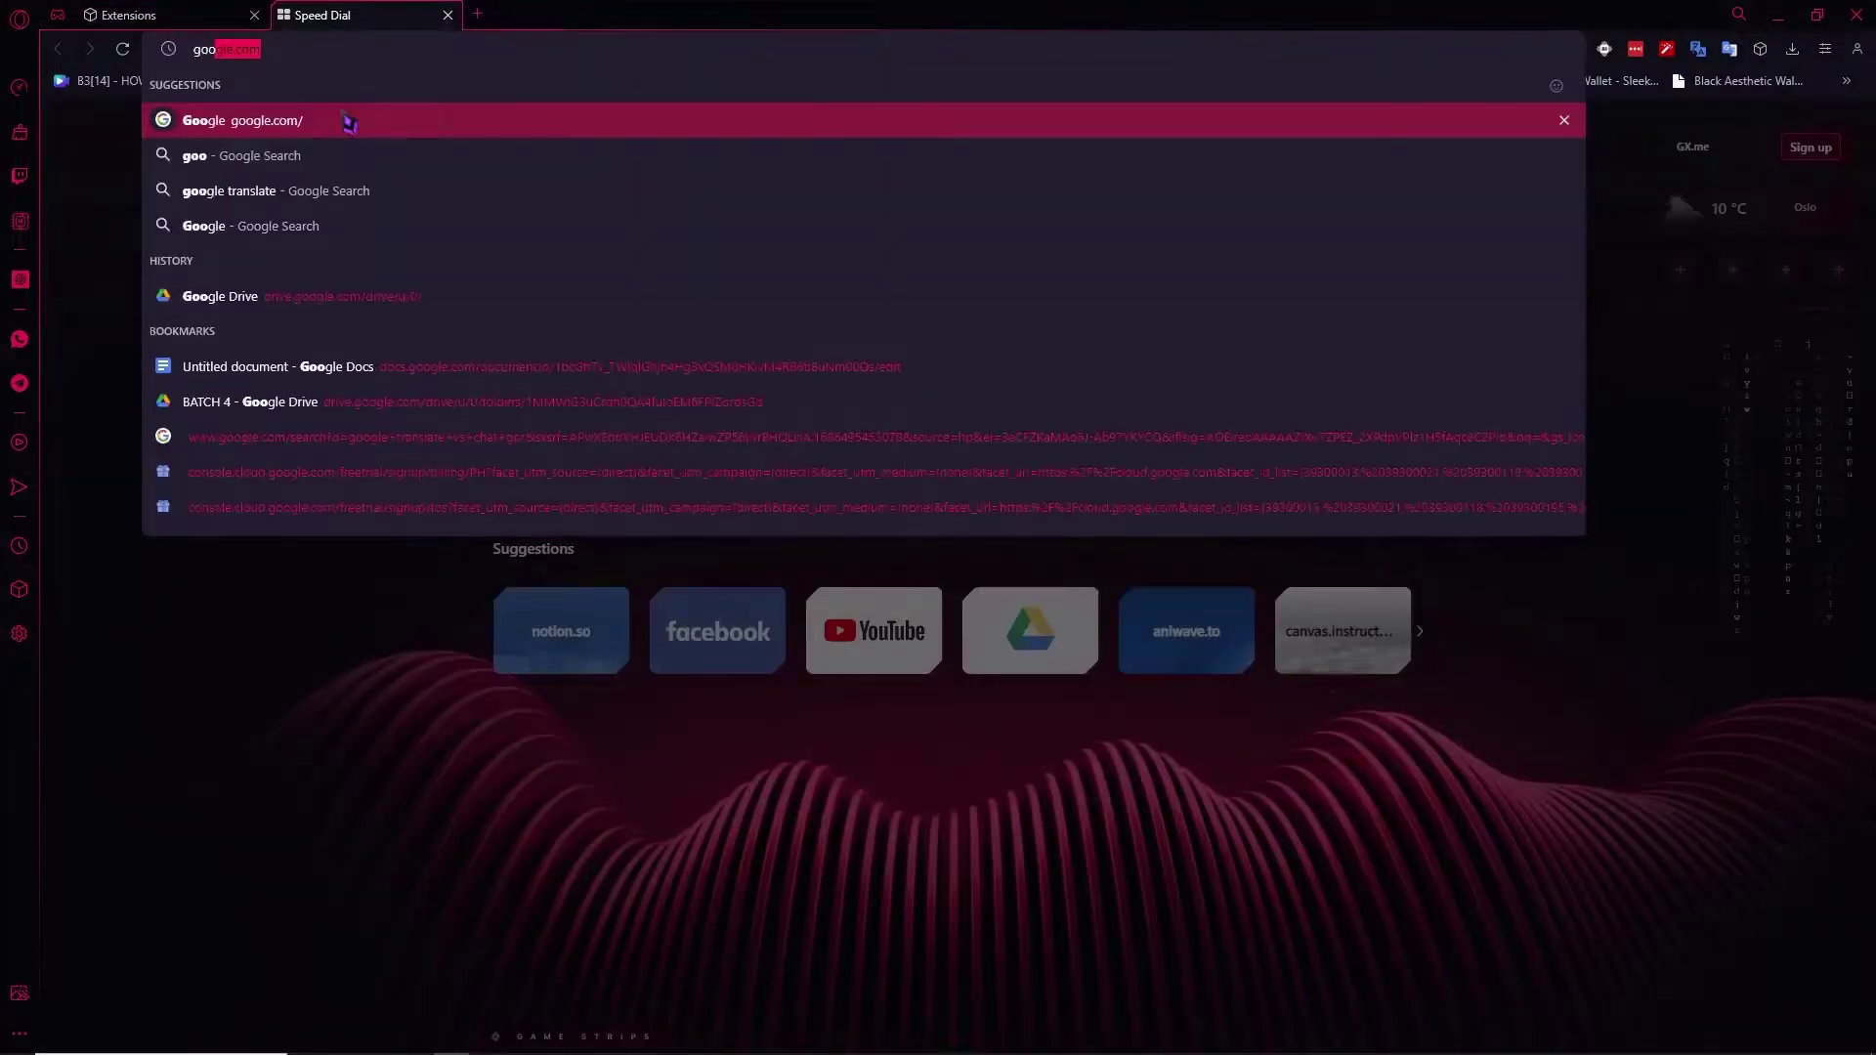
pyautogui.press('Return')
pyautogui.write('how to go')
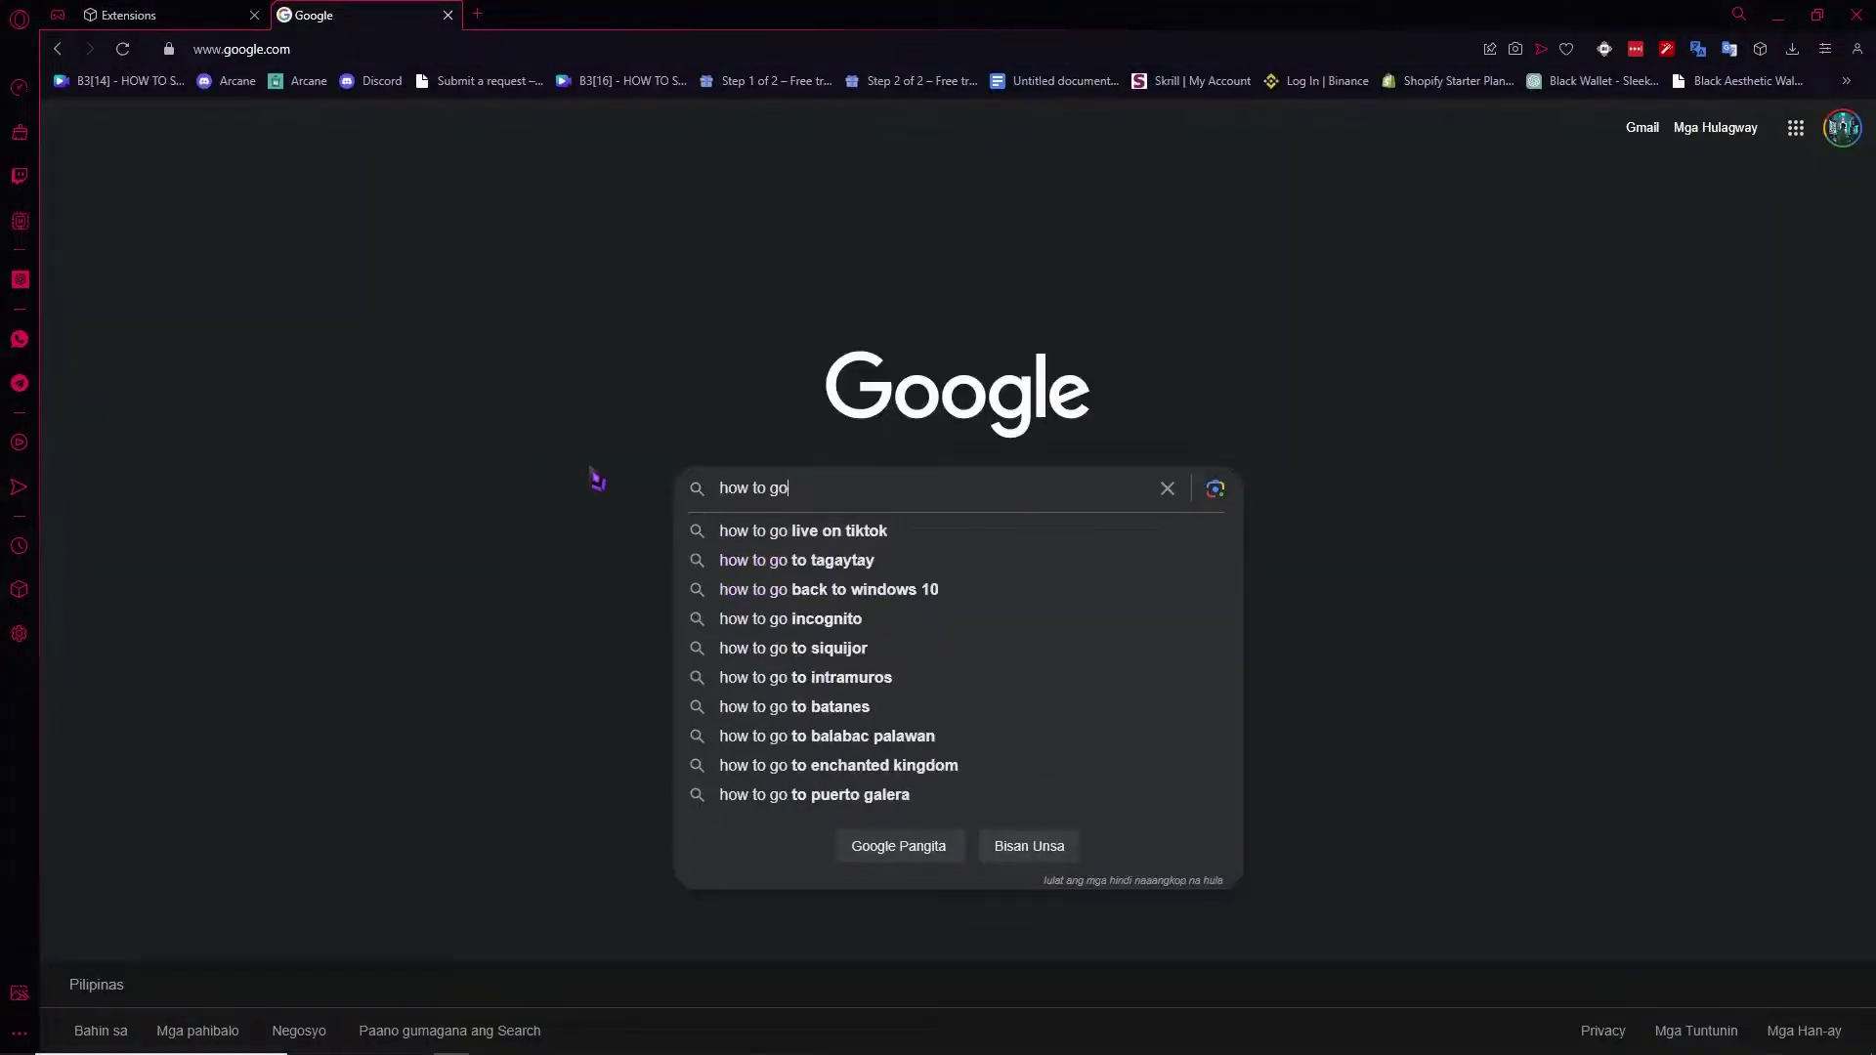
pyautogui.press('BackSpace')
pyautogui.write('et to e')
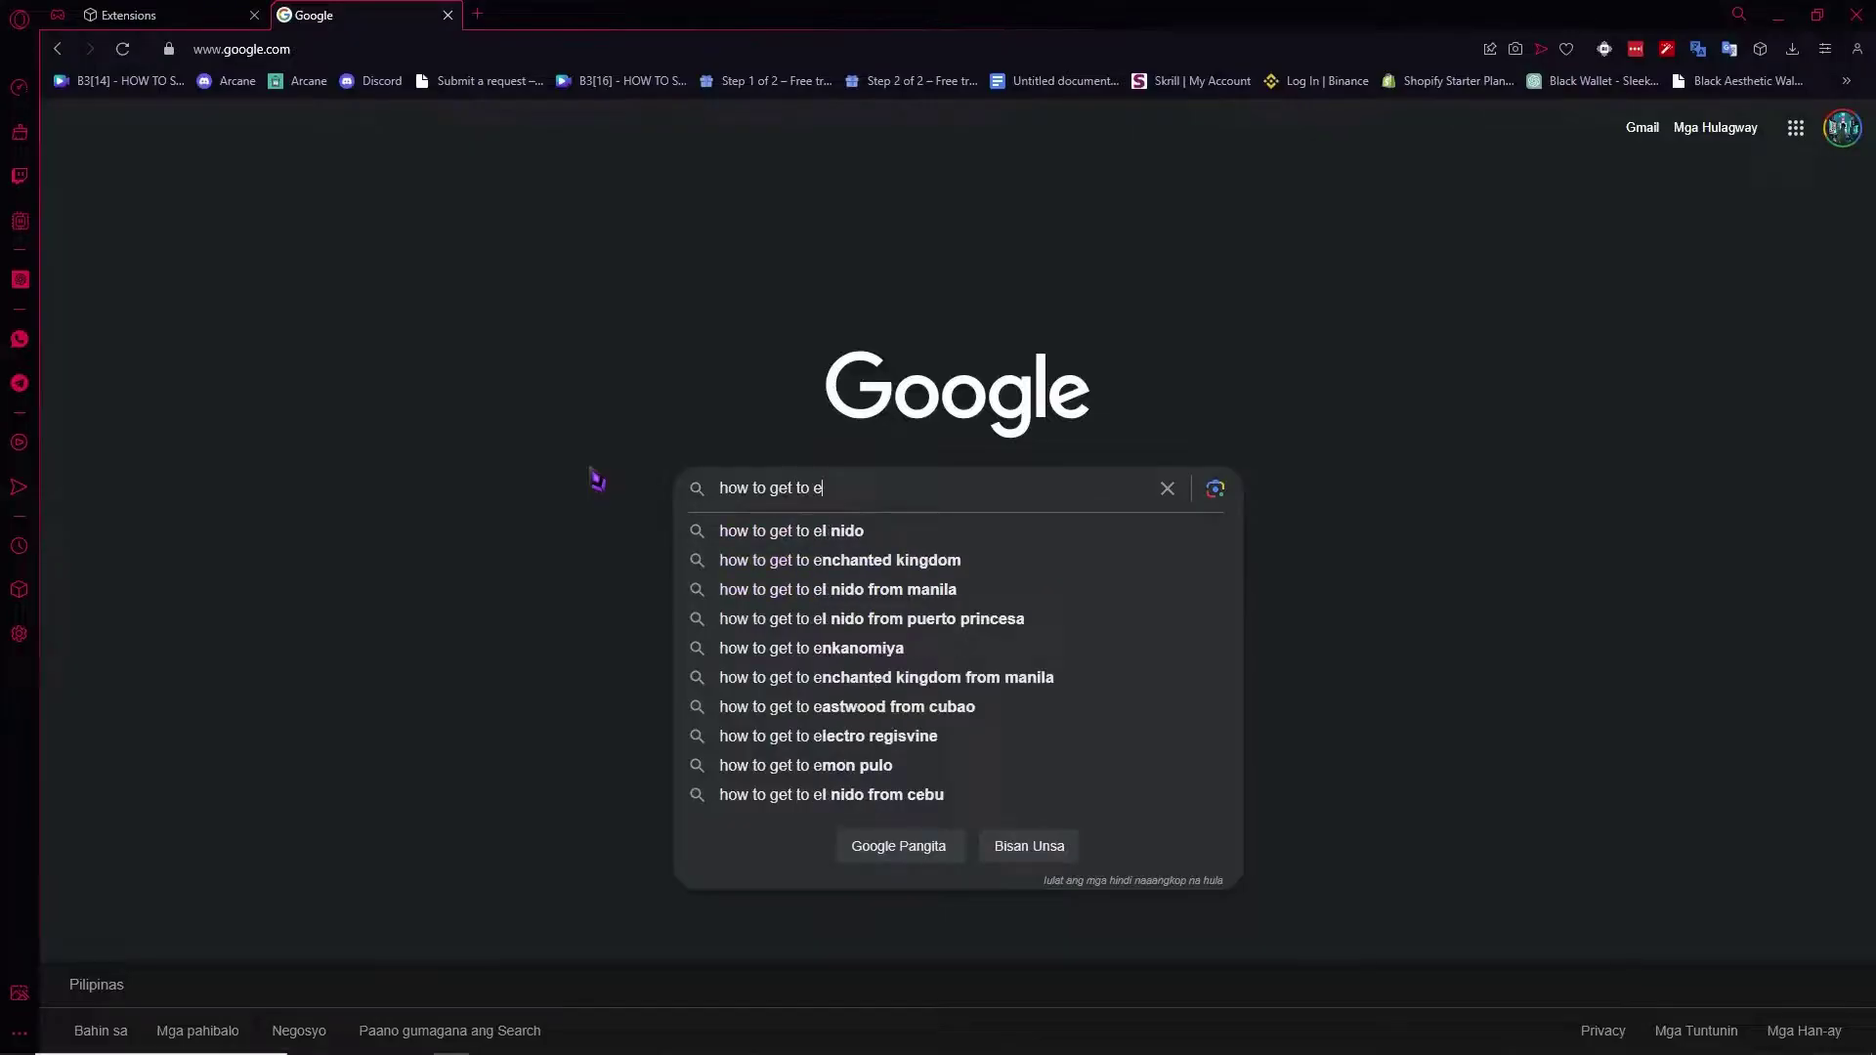
pyautogui.write('xtensions in ')
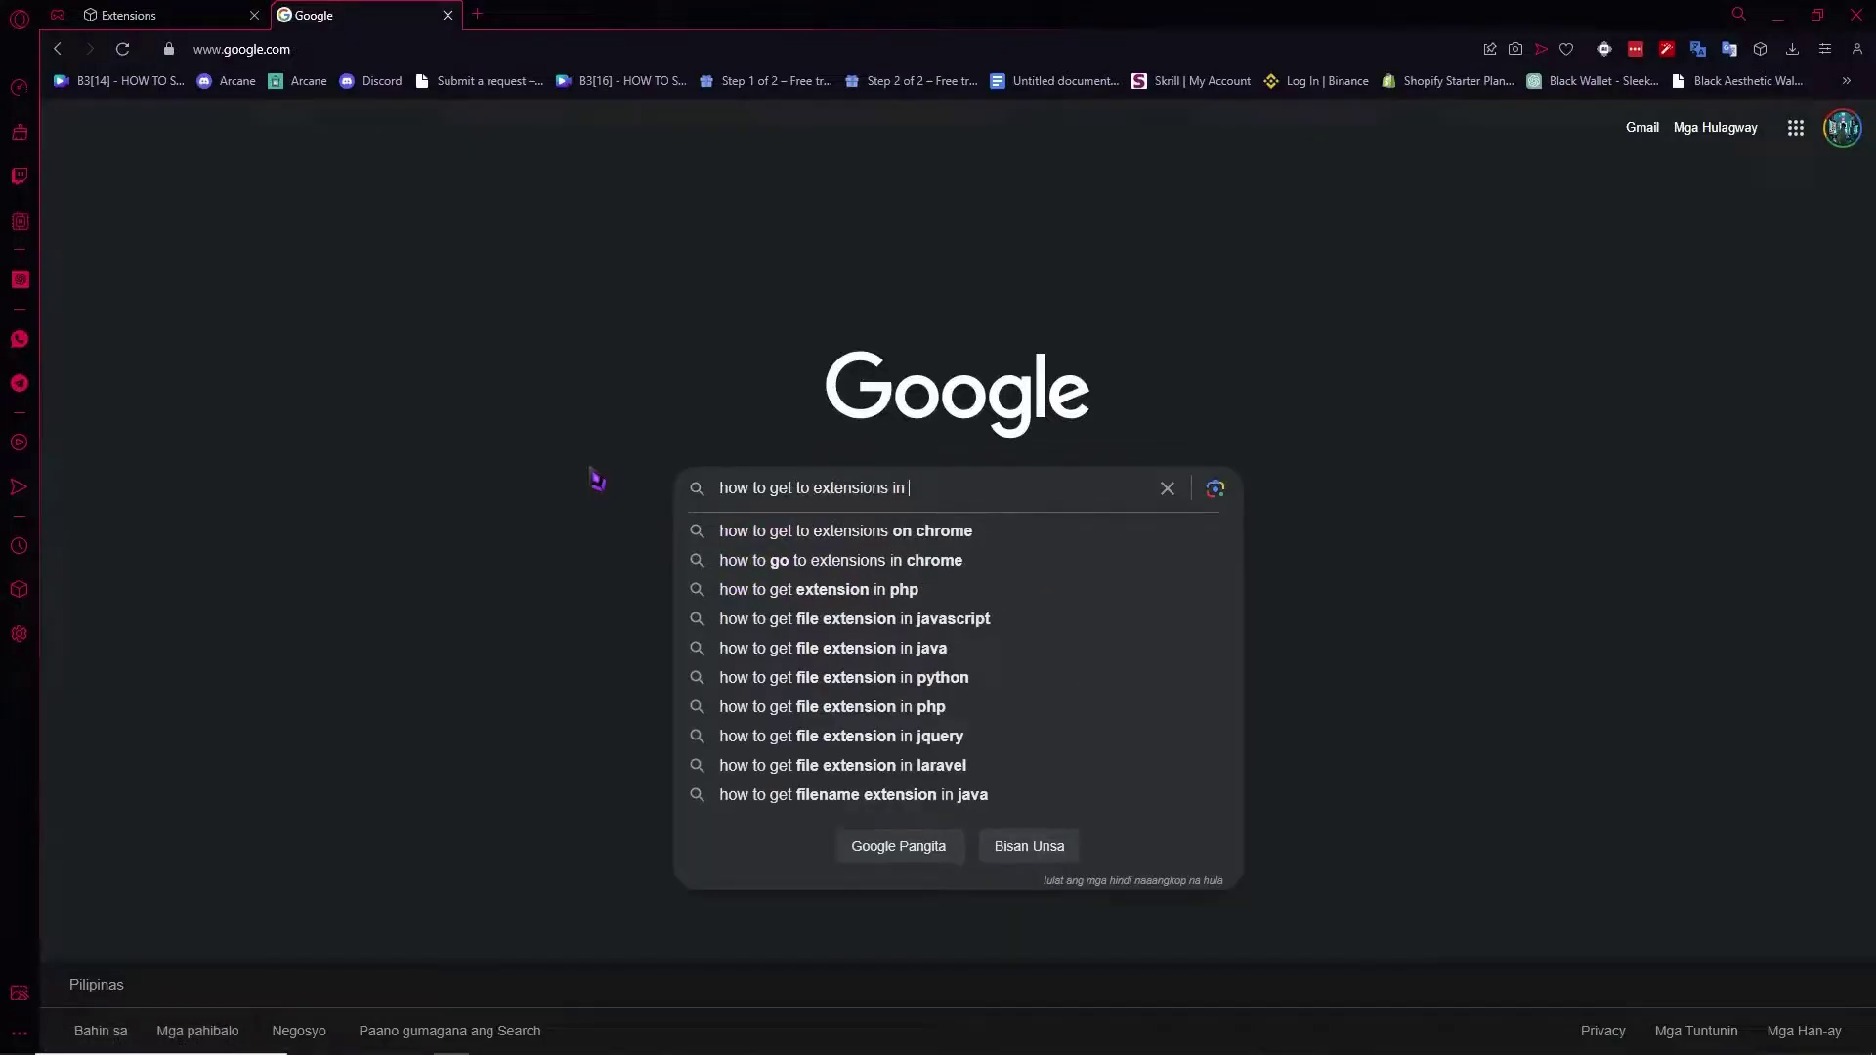
pyautogui.write('google')
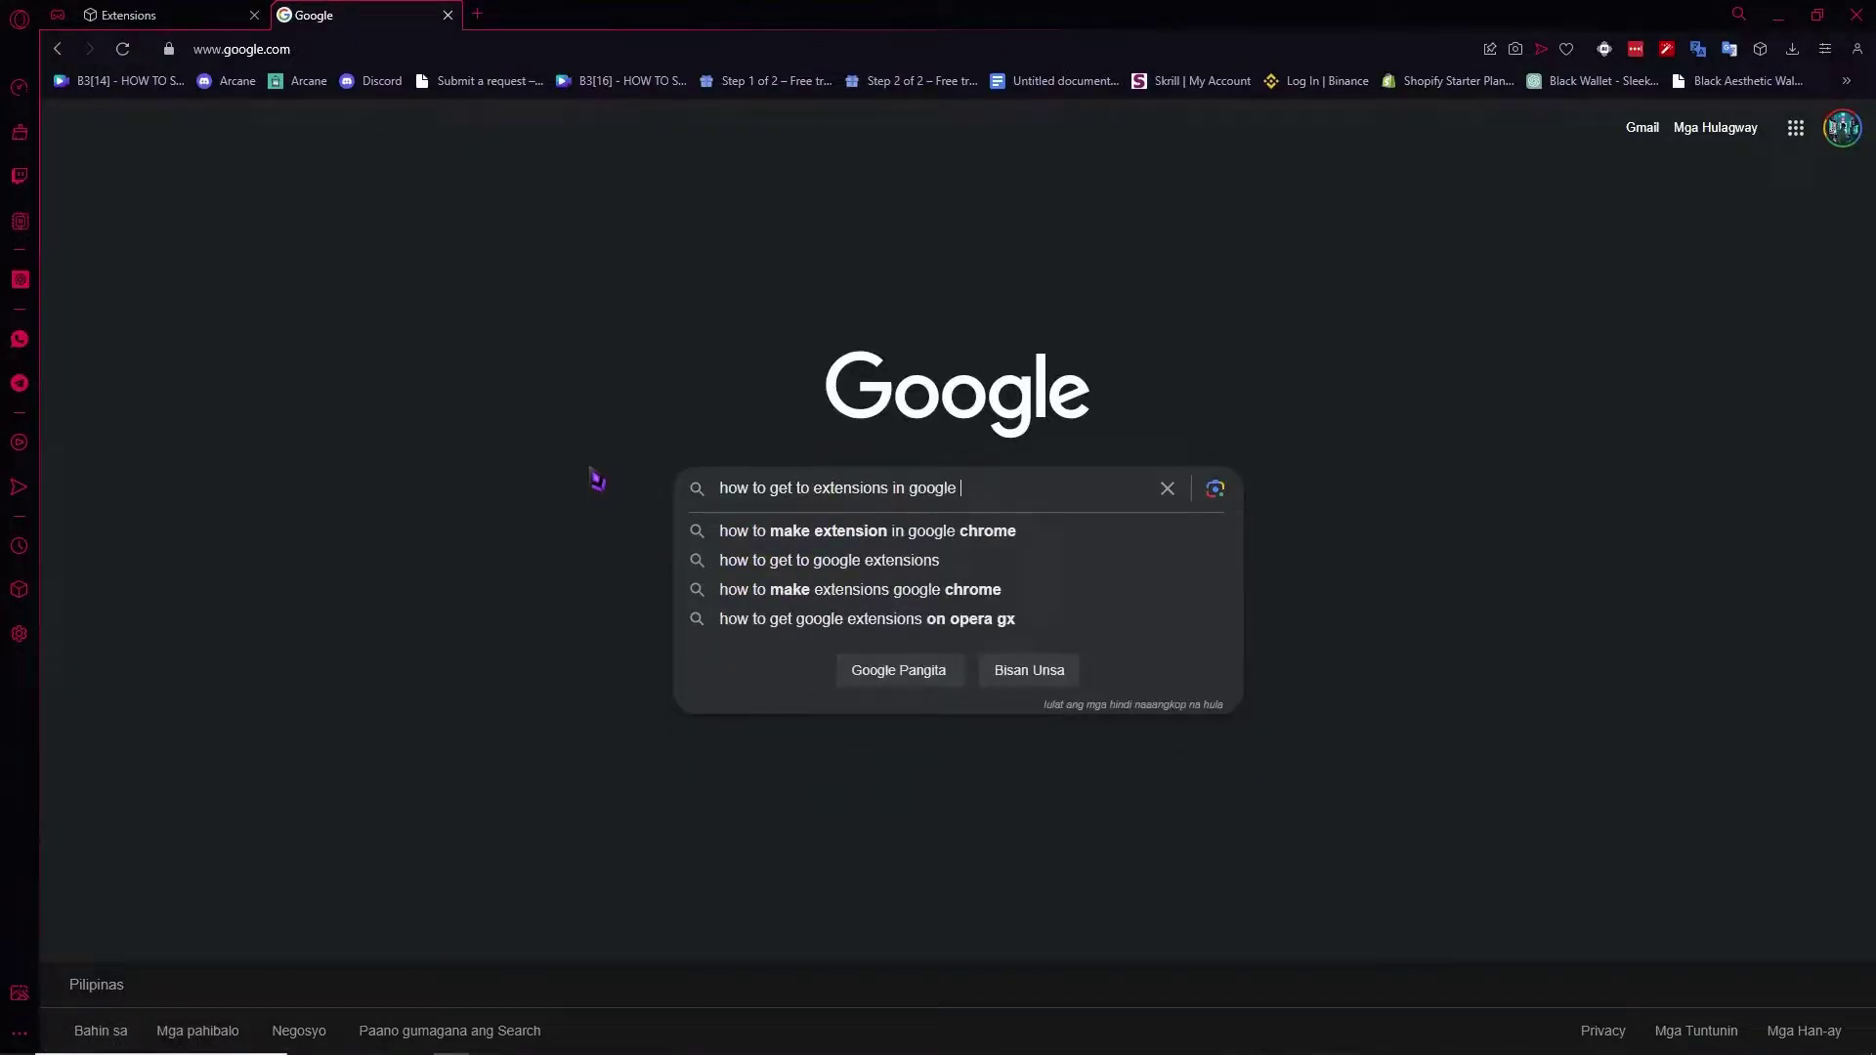
pyautogui.press('BackSpace')
pyautogui.press('BackSpace')
pyautogui.press('BackSpace')
pyautogui.press('BackSpace')
pyautogui.press('BackSpace')
pyautogui.press('BackSpace')
pyautogui.press('BackSpace')
pyautogui.write('firefox')
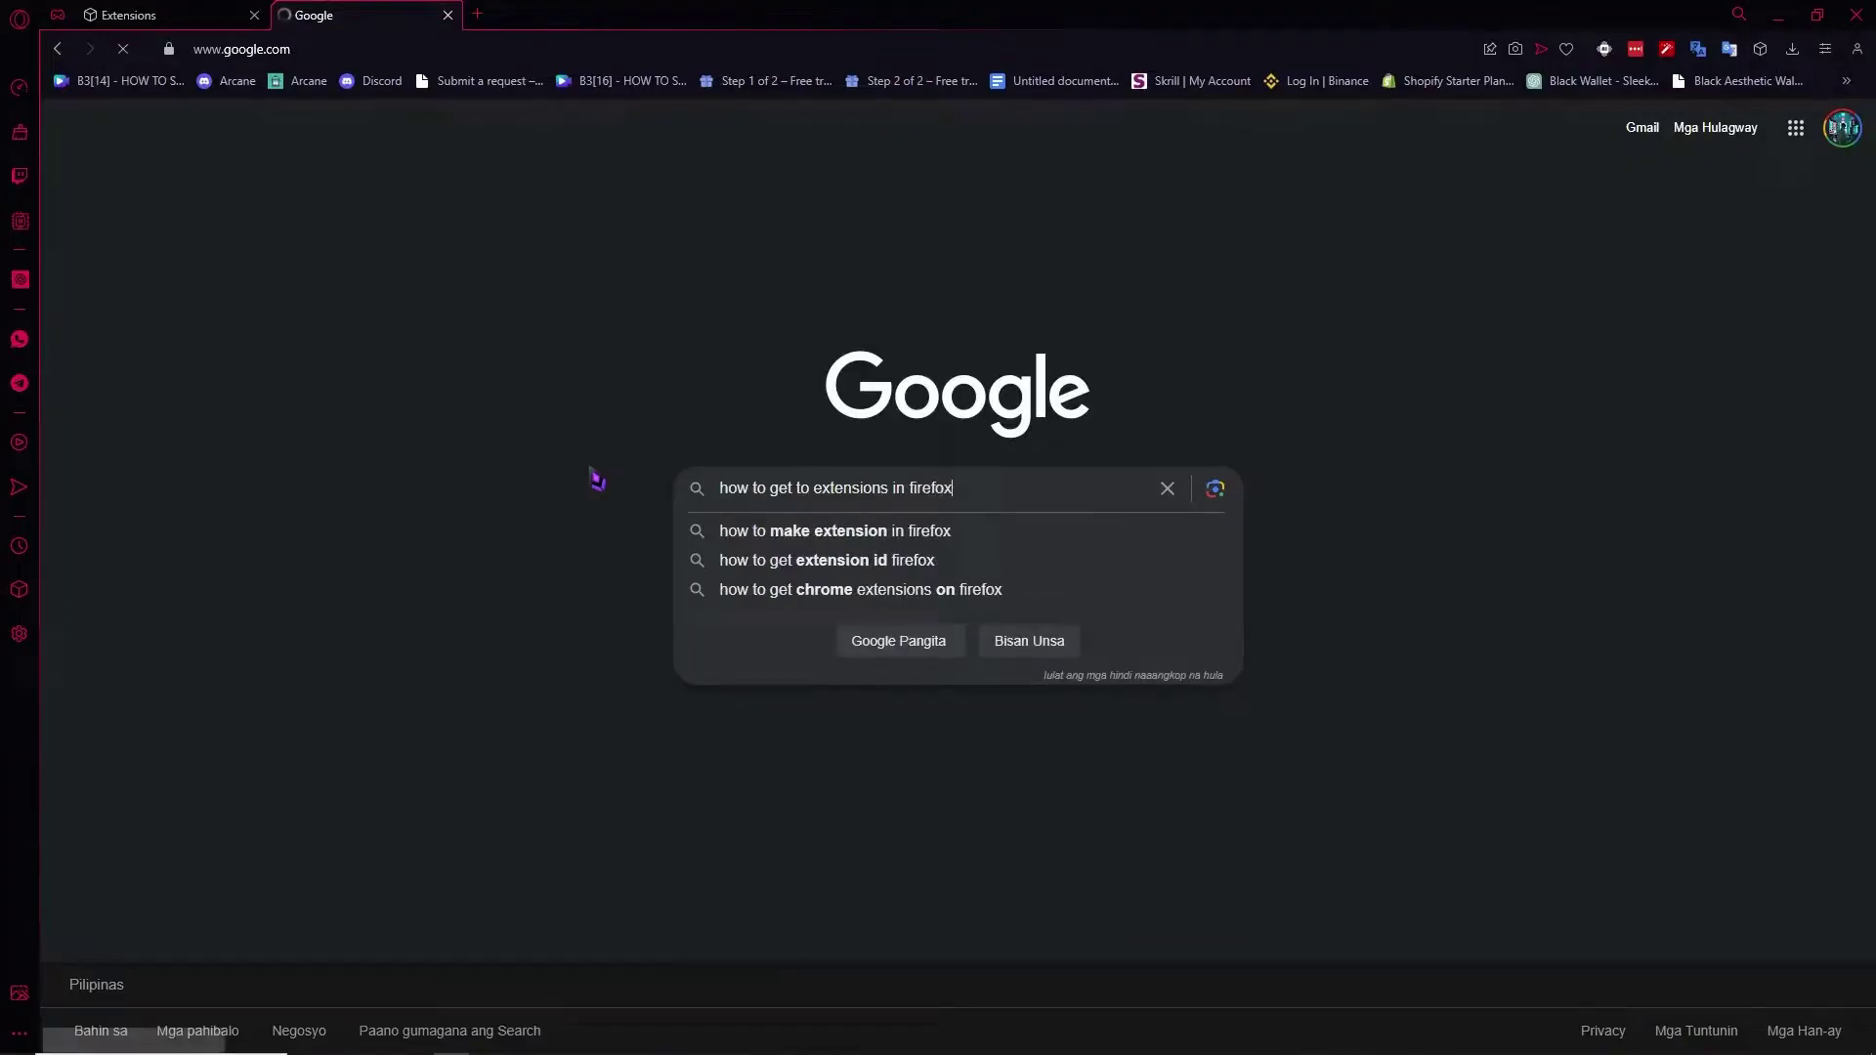
pyautogui.press('Return')
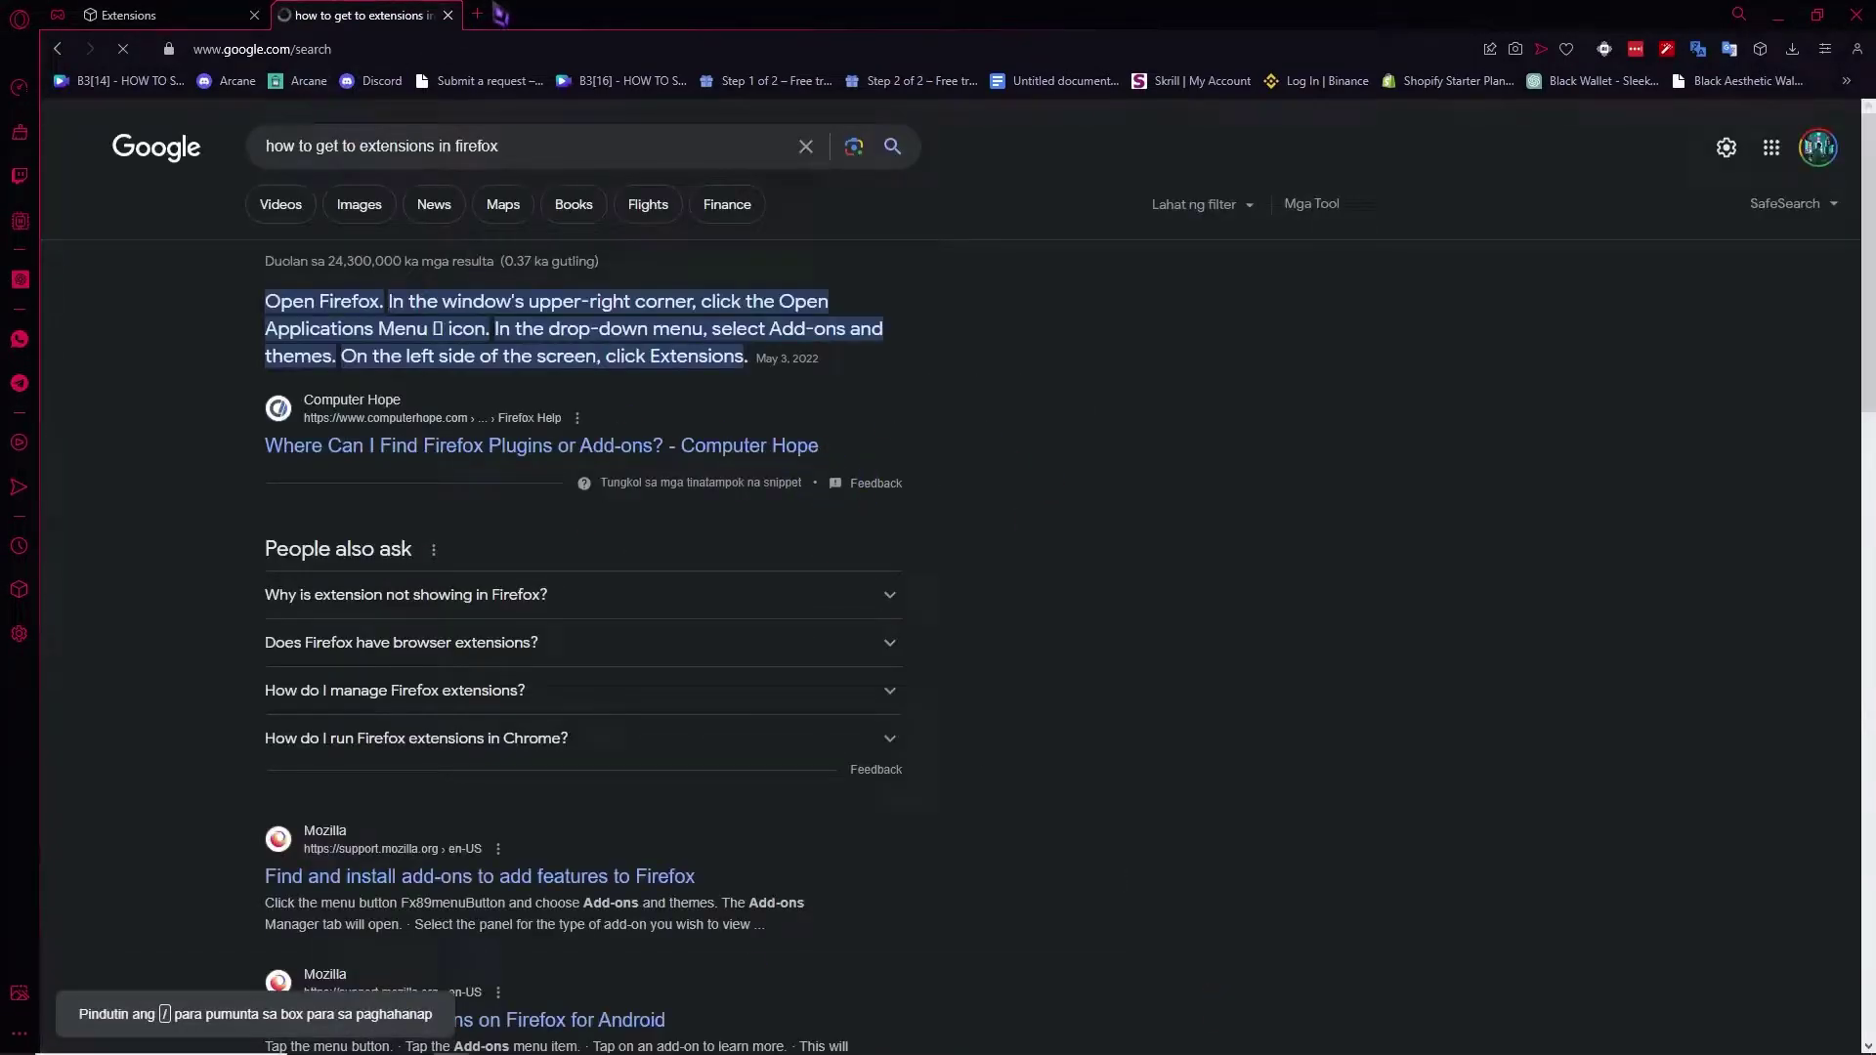
pyautogui.click(449, 16)
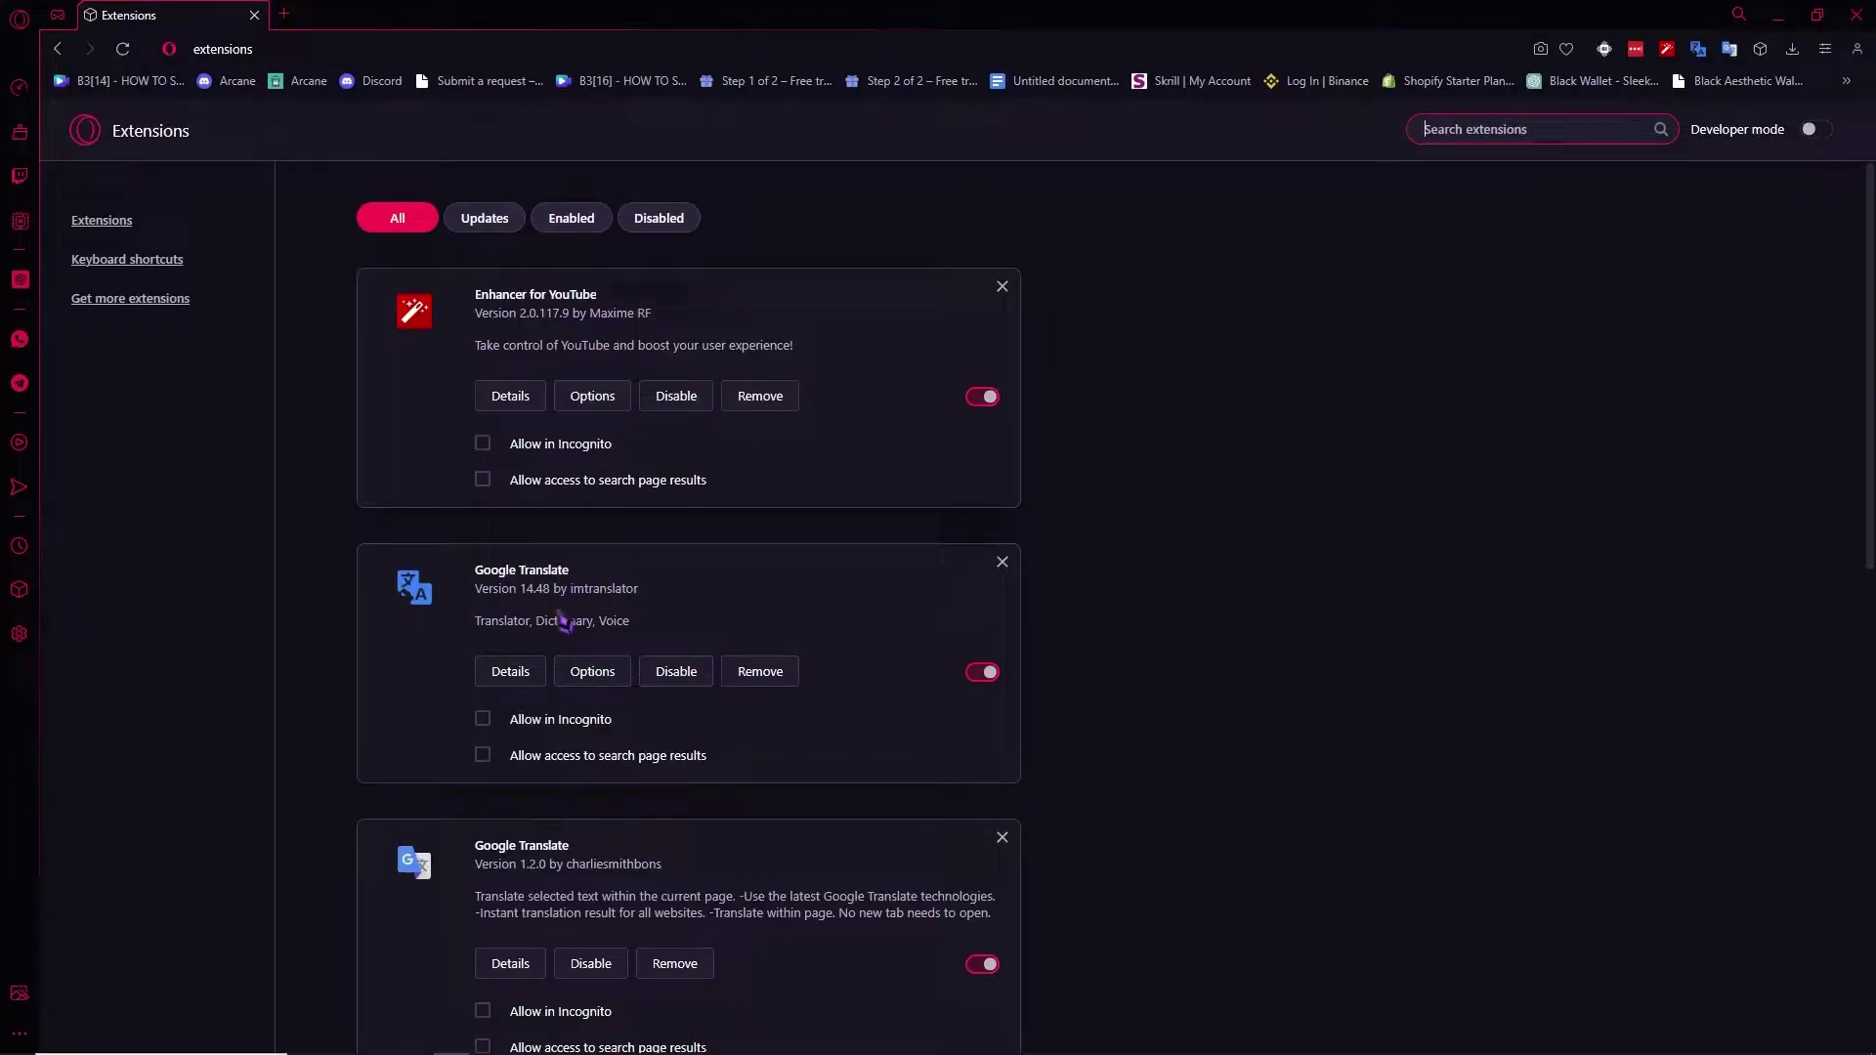
pyautogui.scroll(-5, 564, 622)
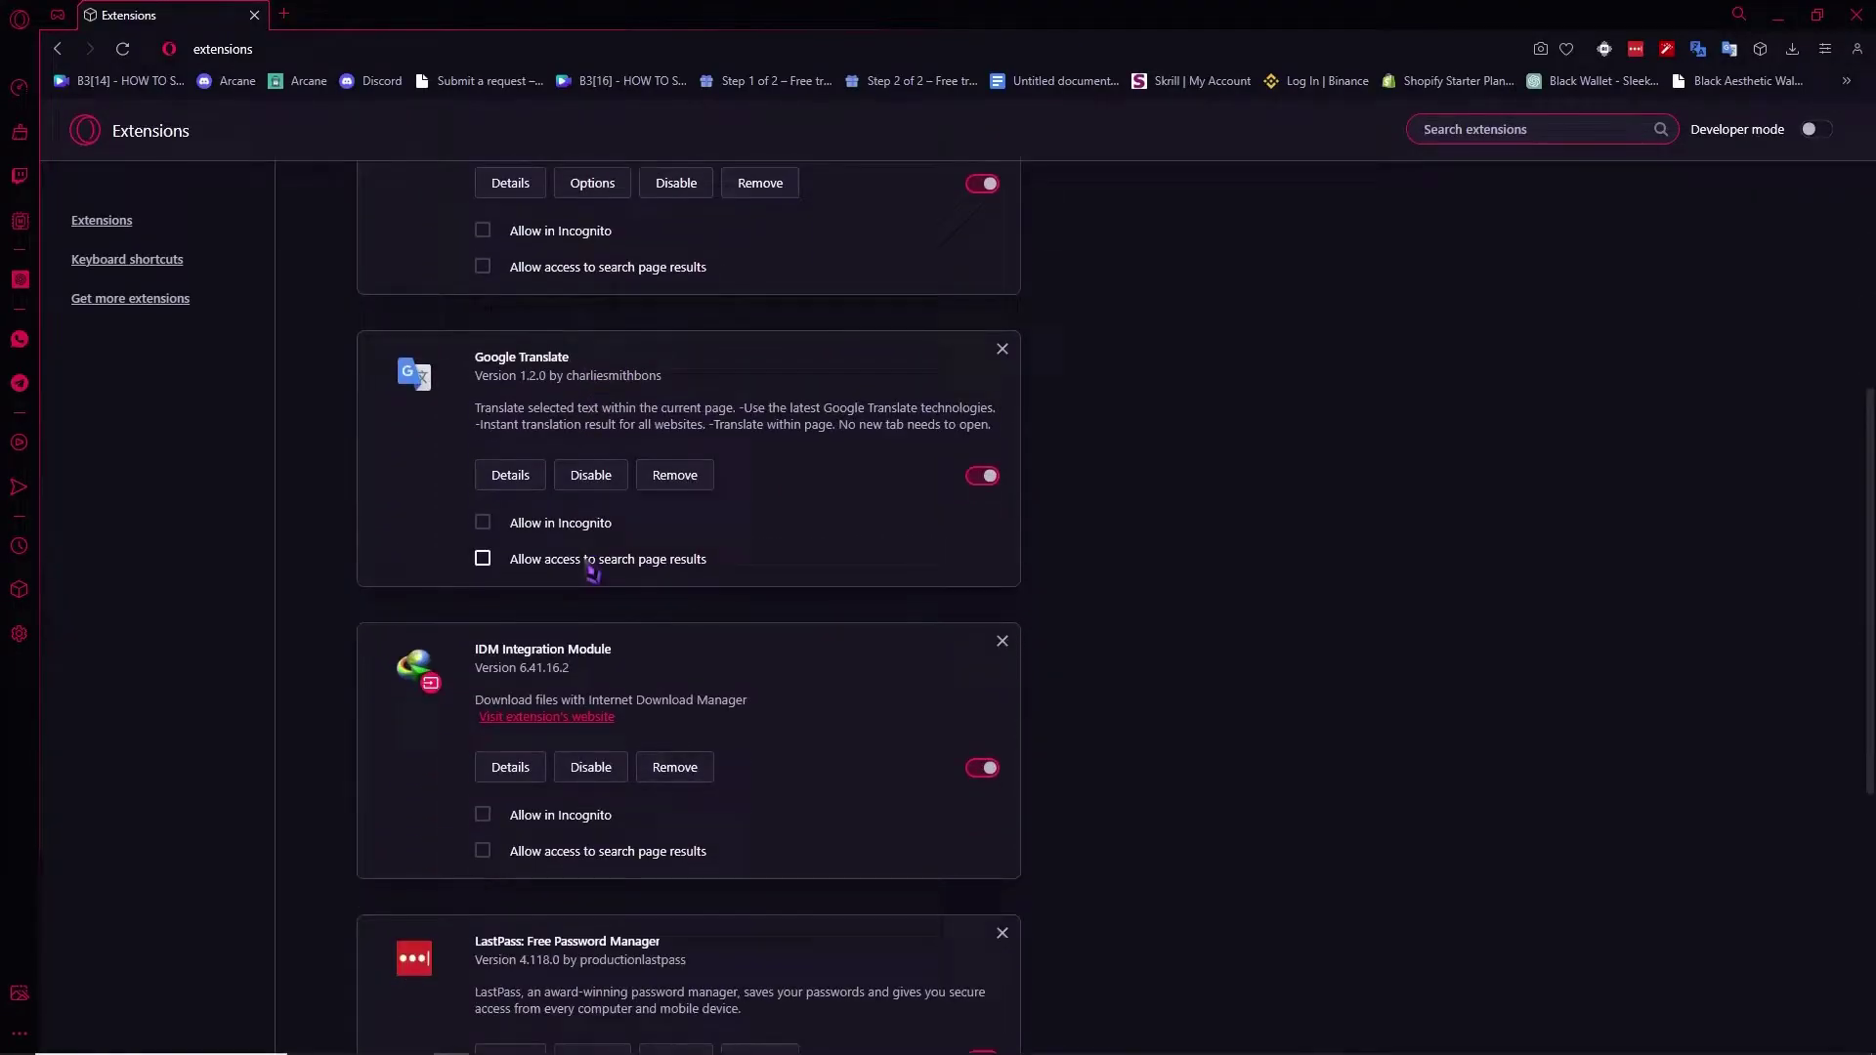
pyautogui.scroll(-6, 592, 572)
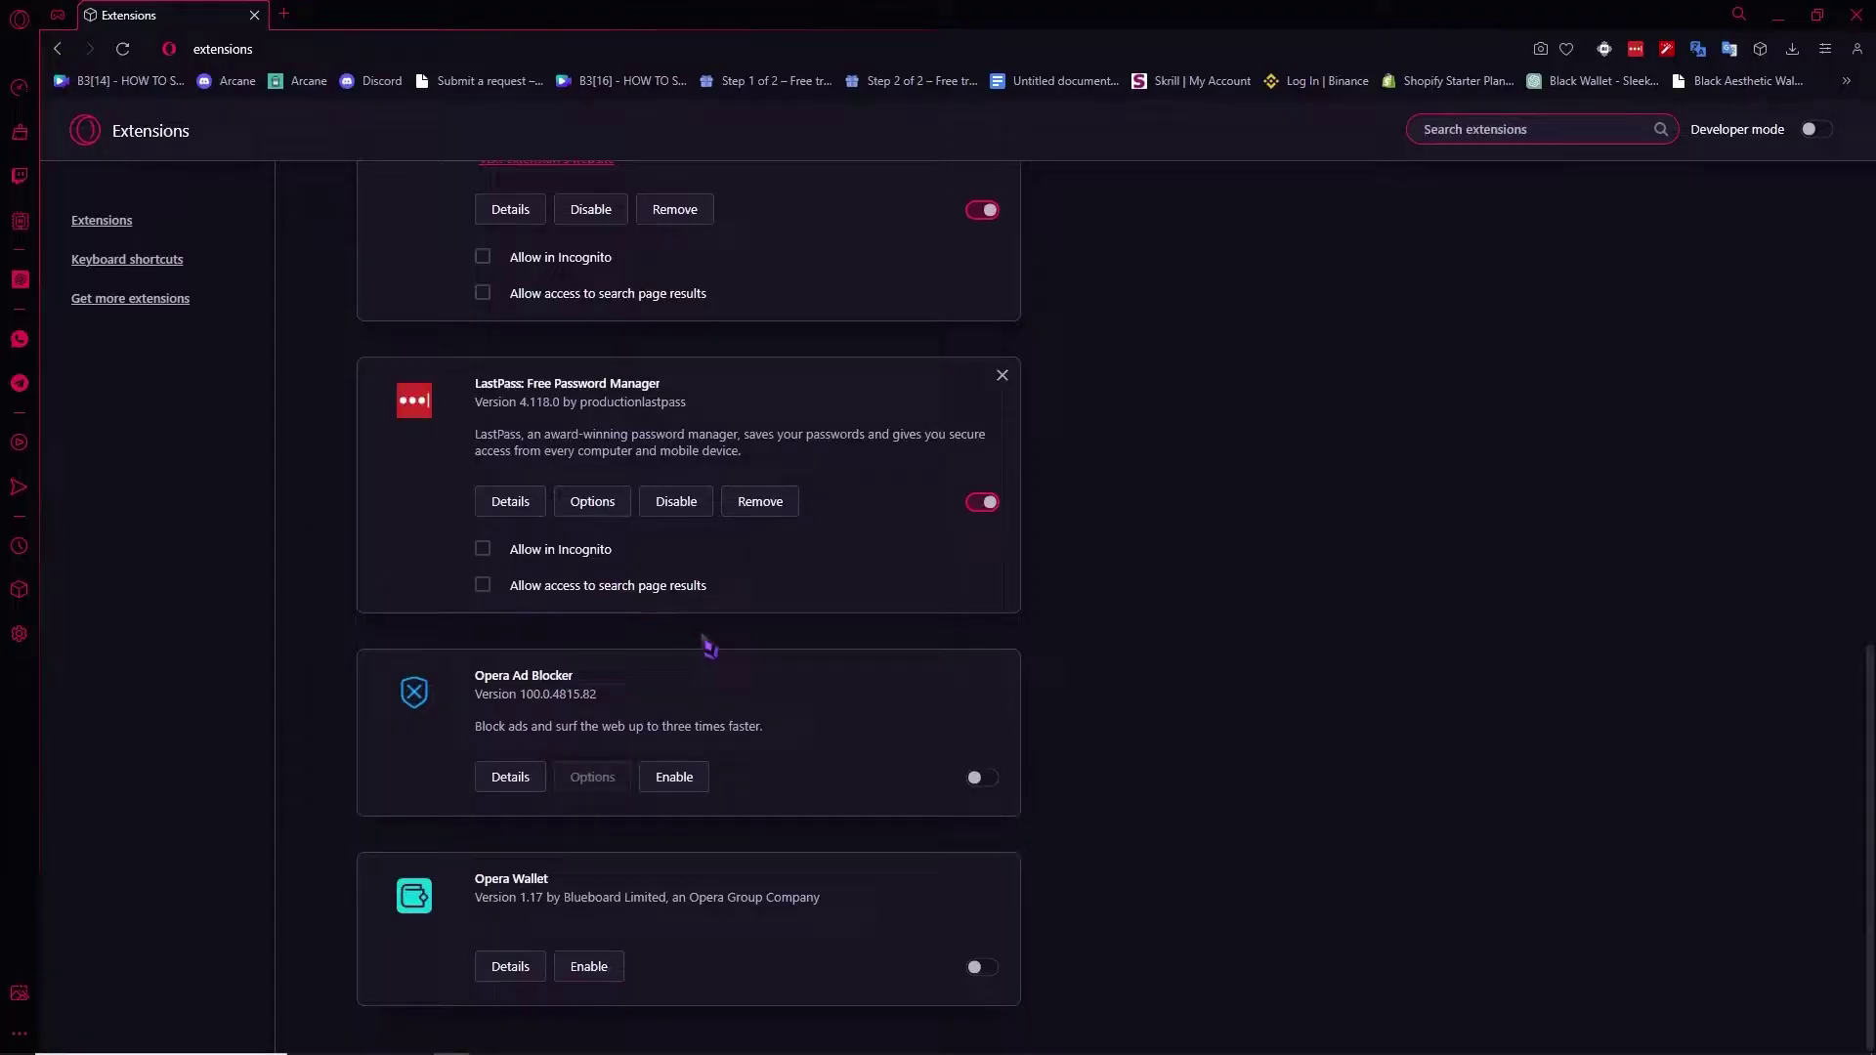
pyautogui.scroll(5, 691, 635)
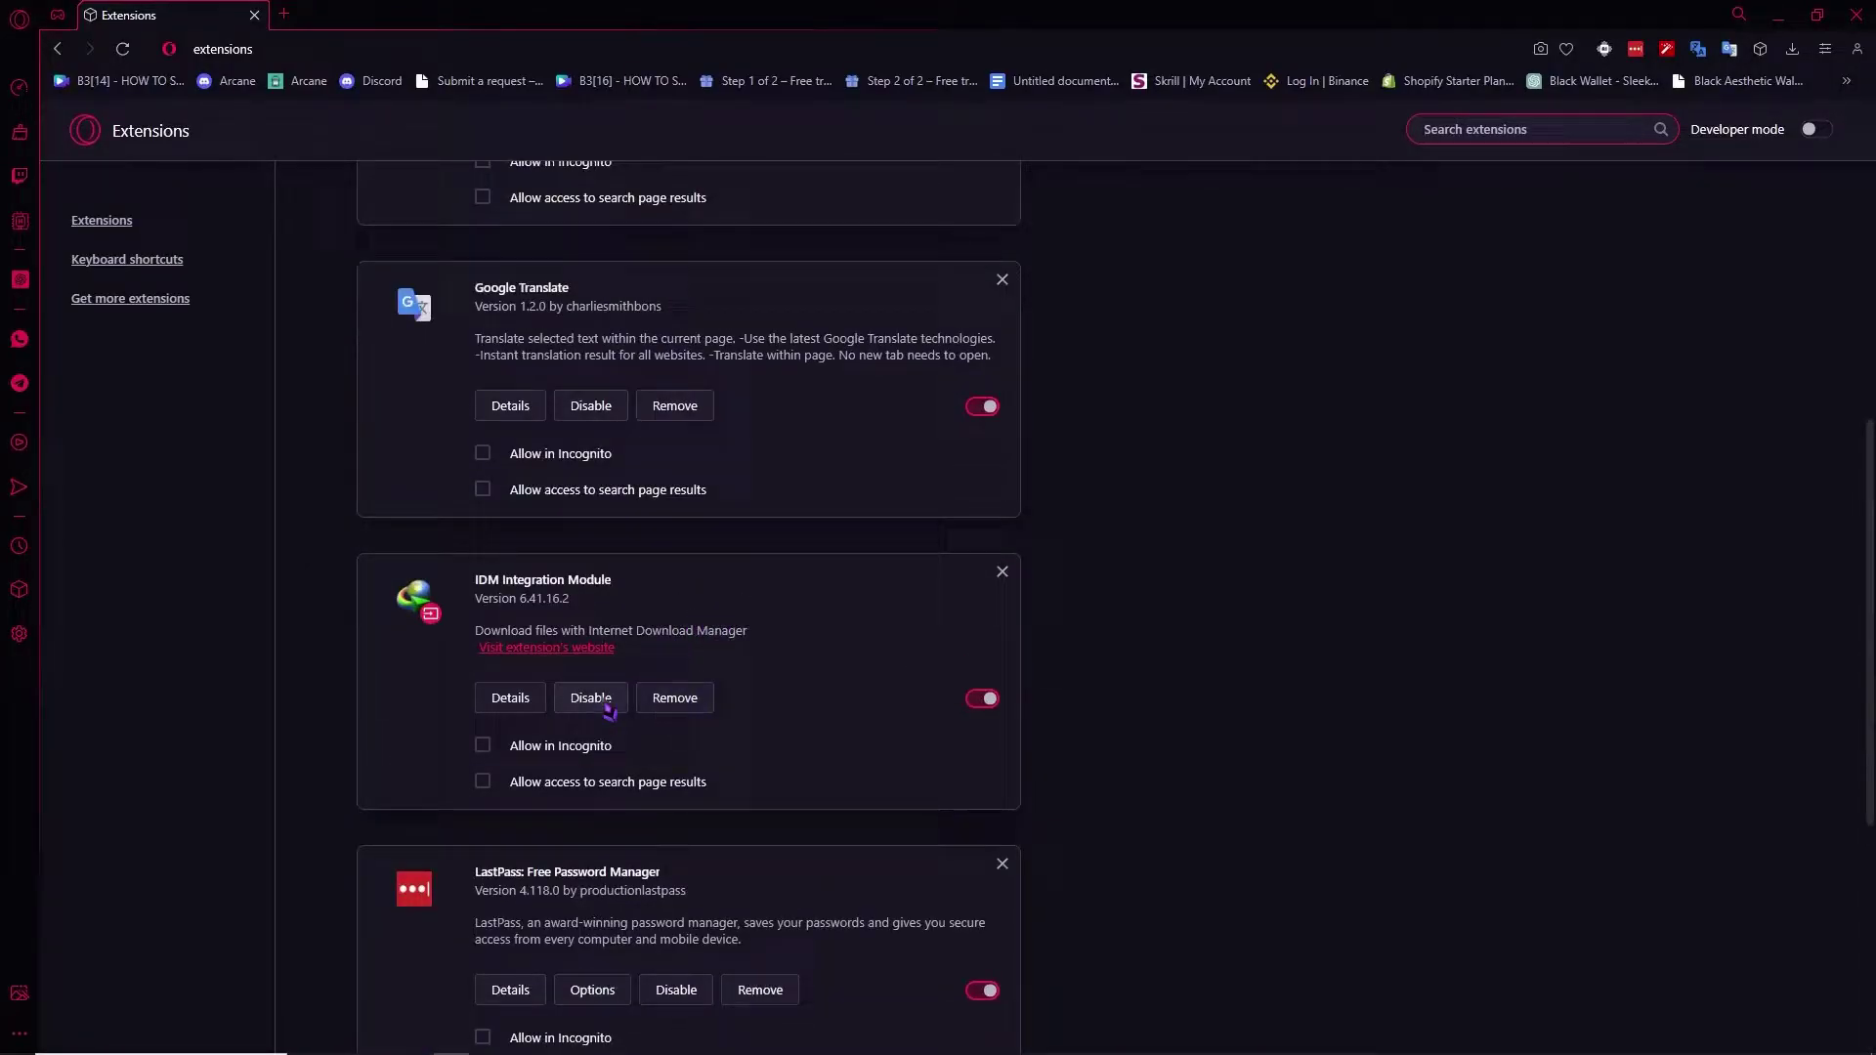
pyautogui.scroll(6, 608, 710)
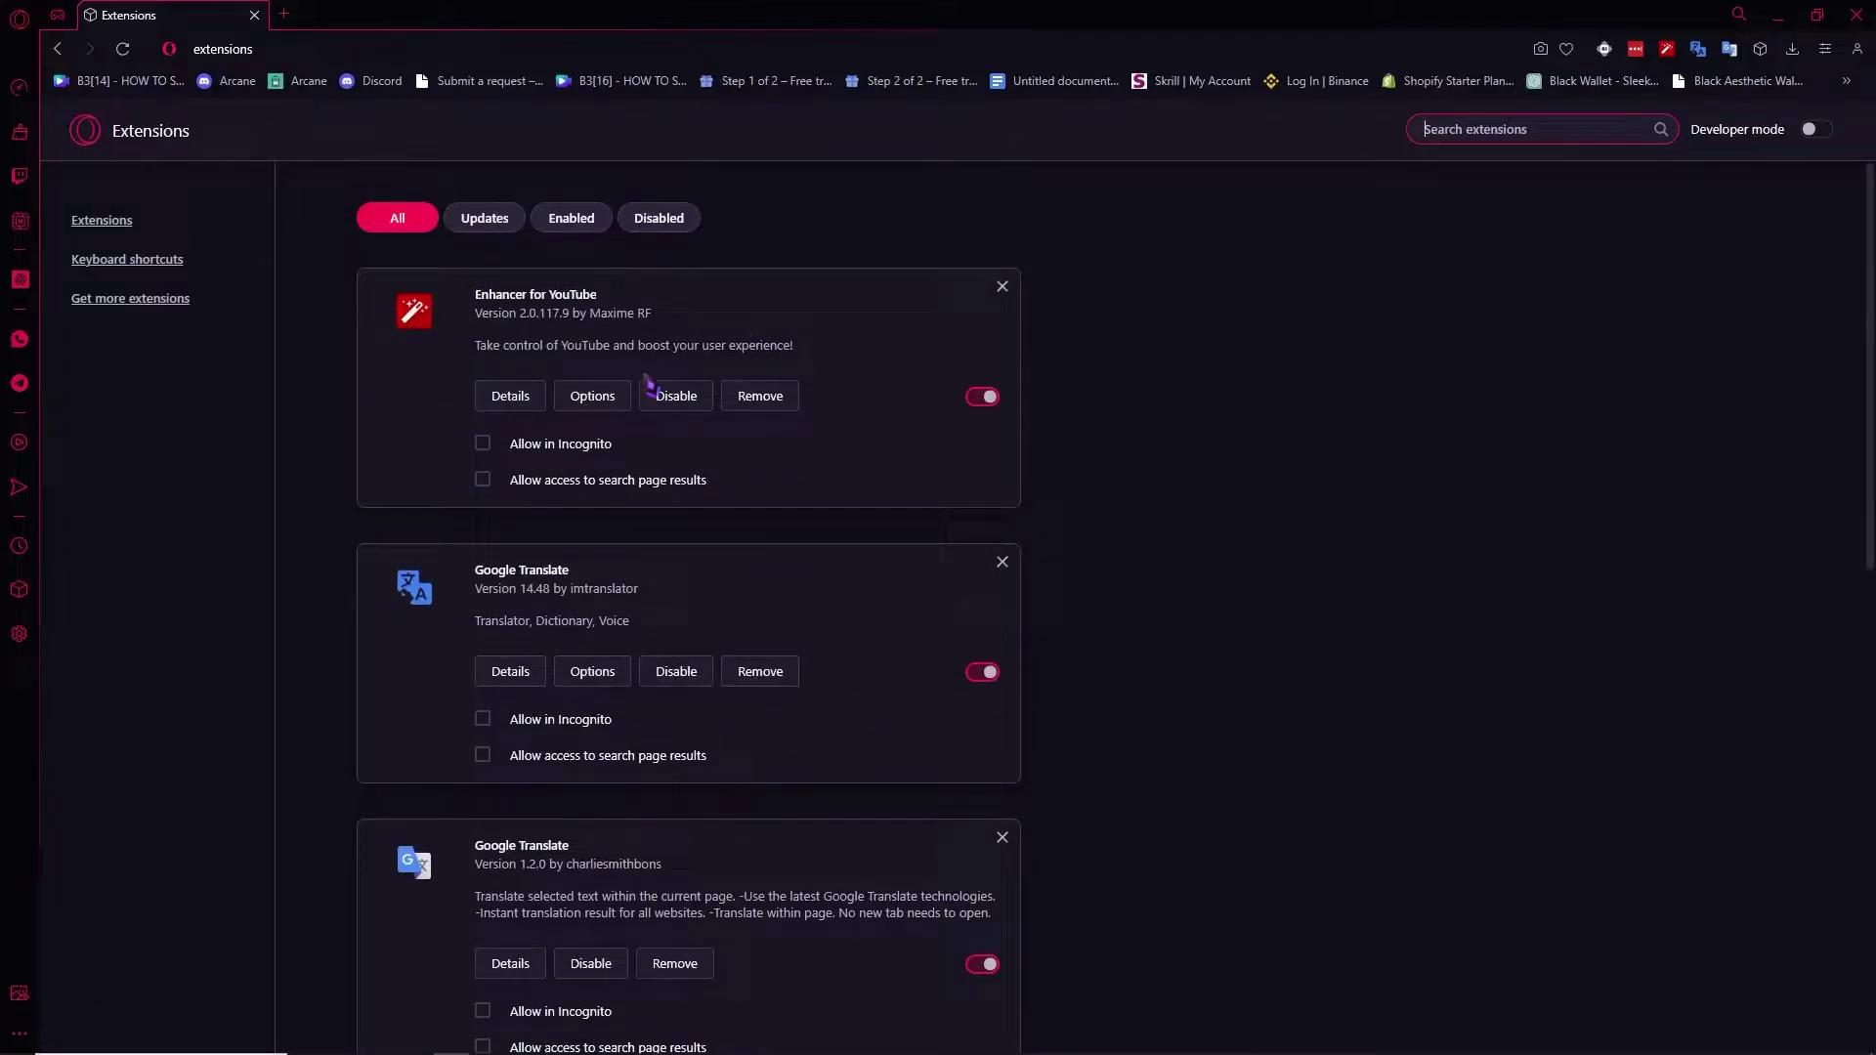
pyautogui.scroll(-12, 748, 665)
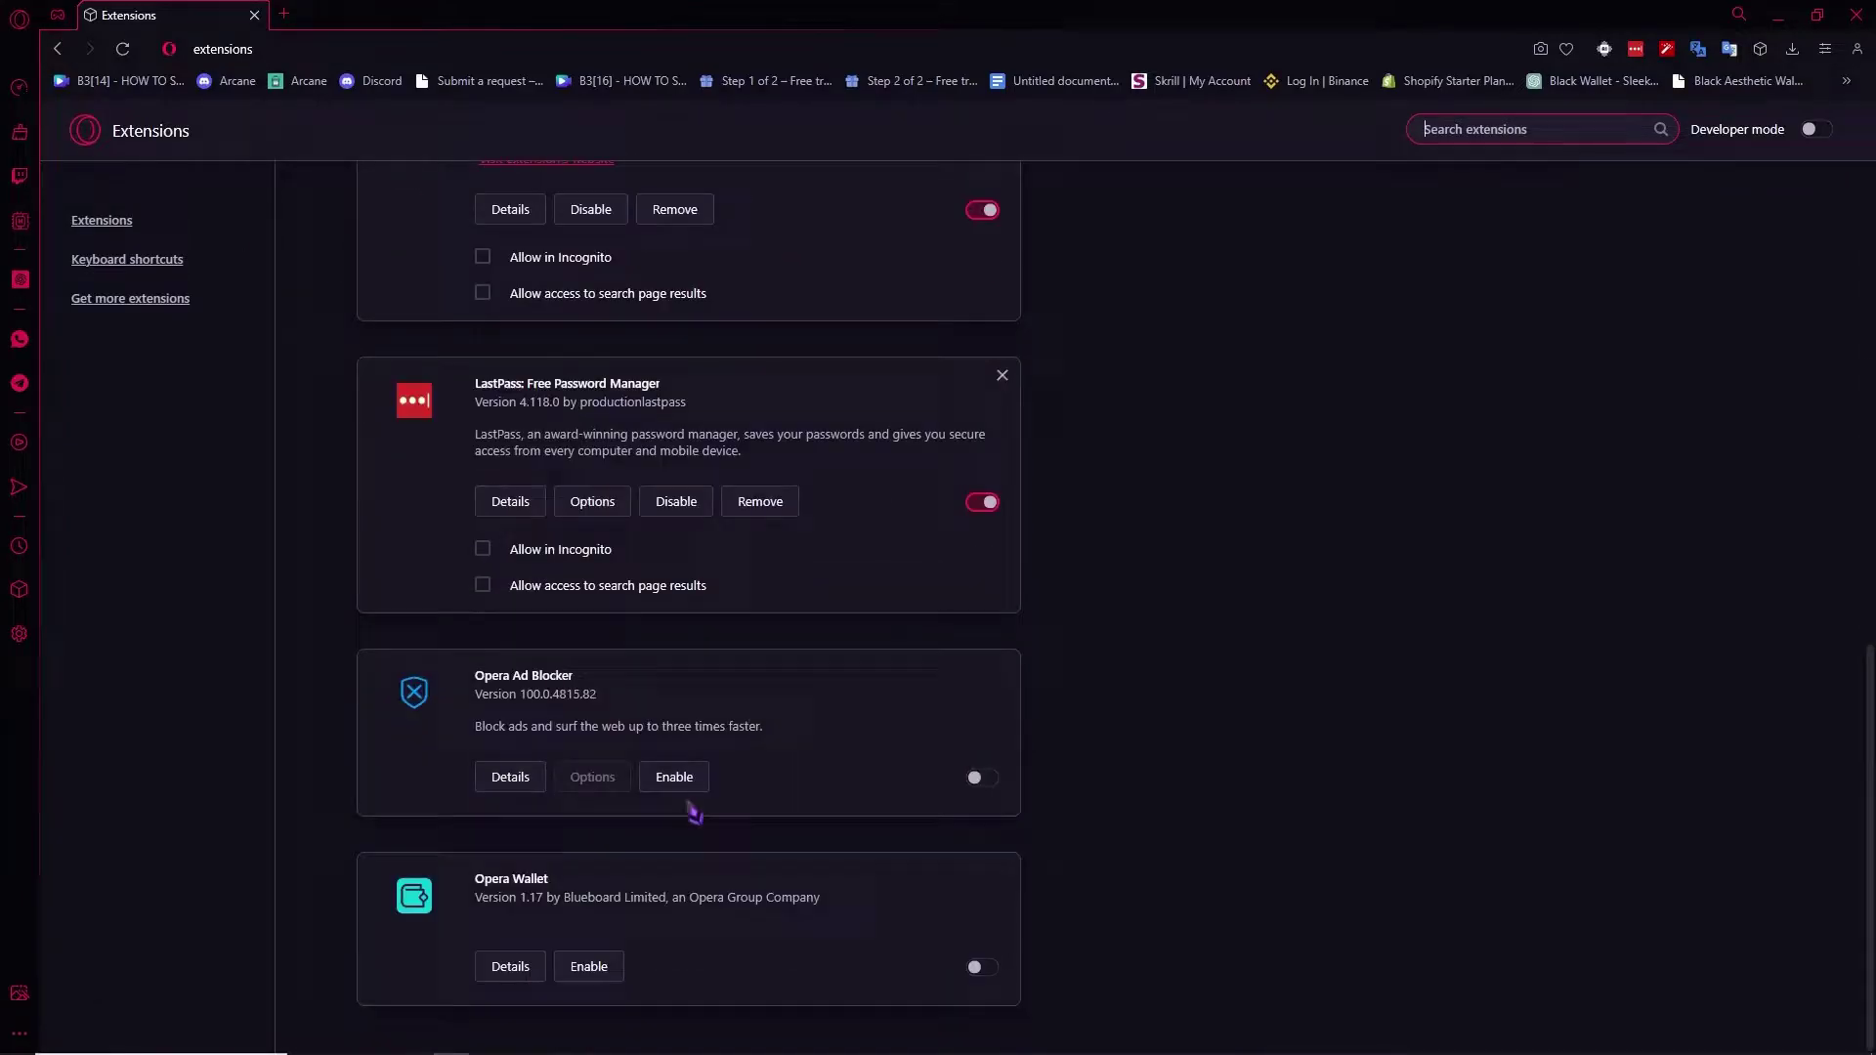
pyautogui.scroll(4, 700, 846)
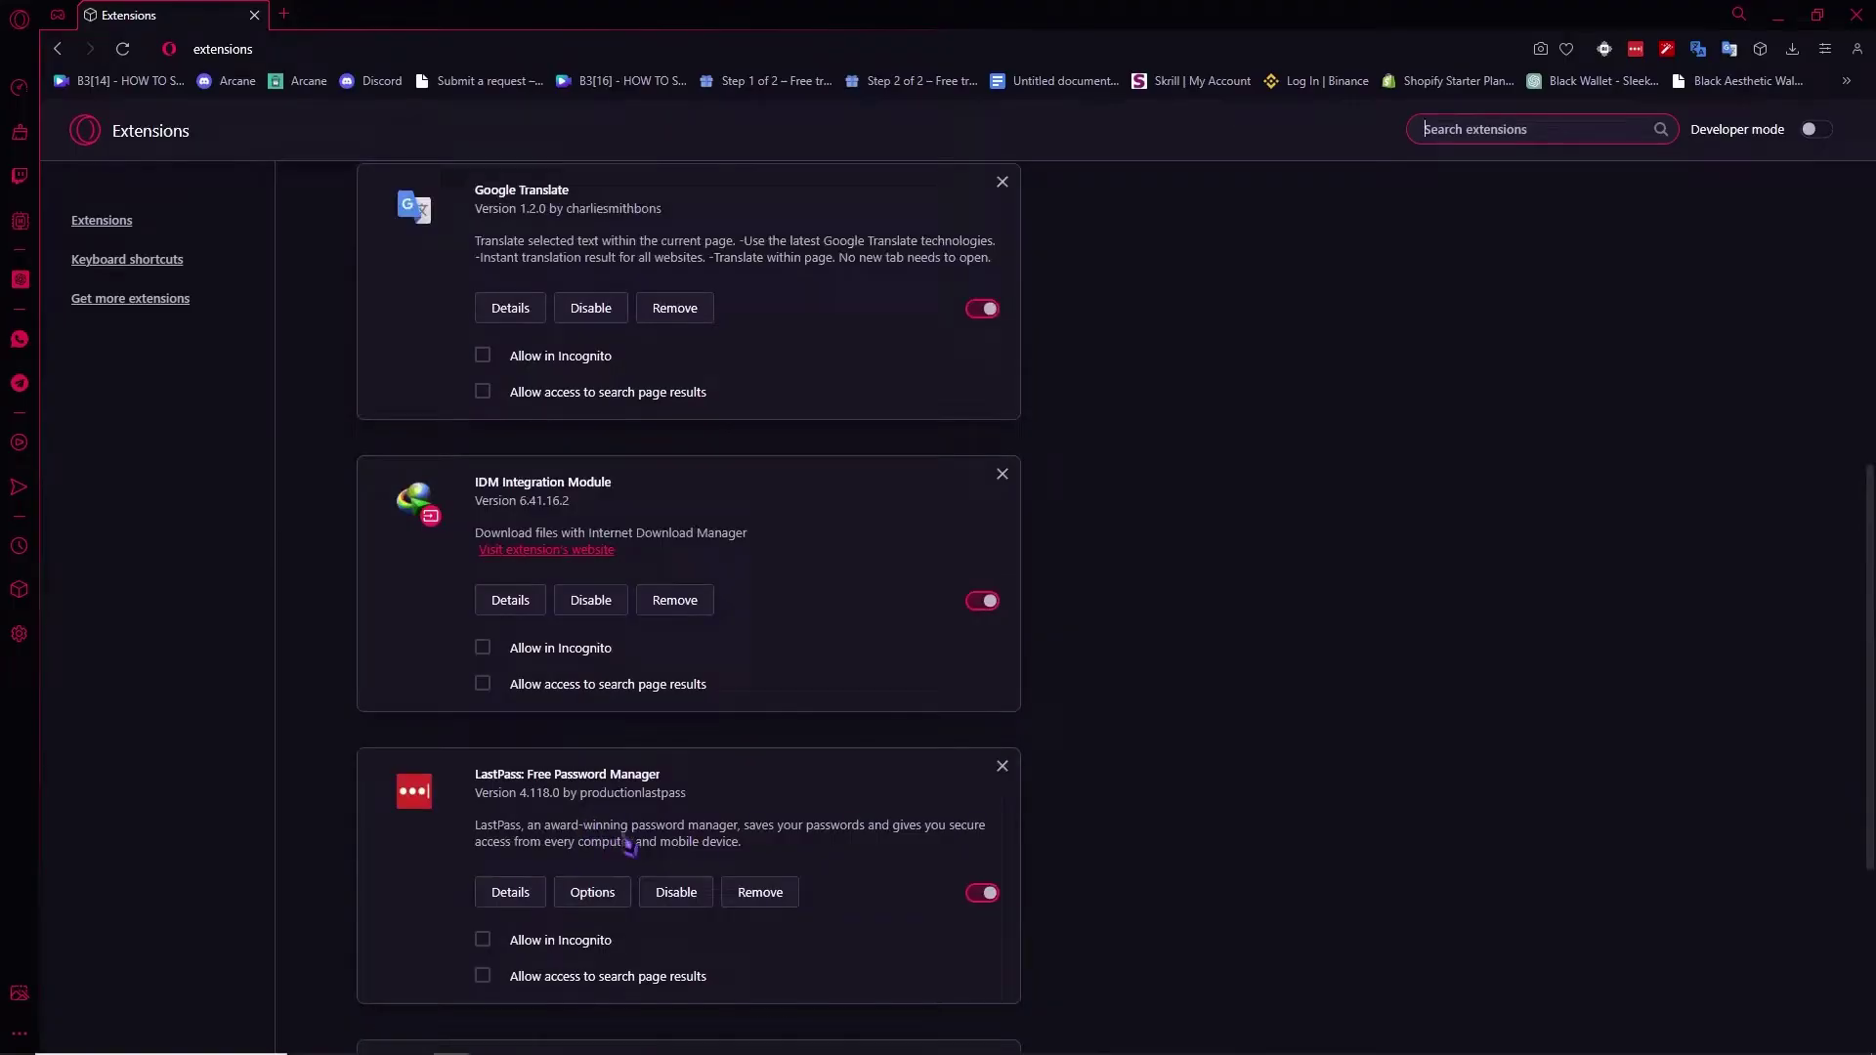
pyautogui.scroll(7, 601, 855)
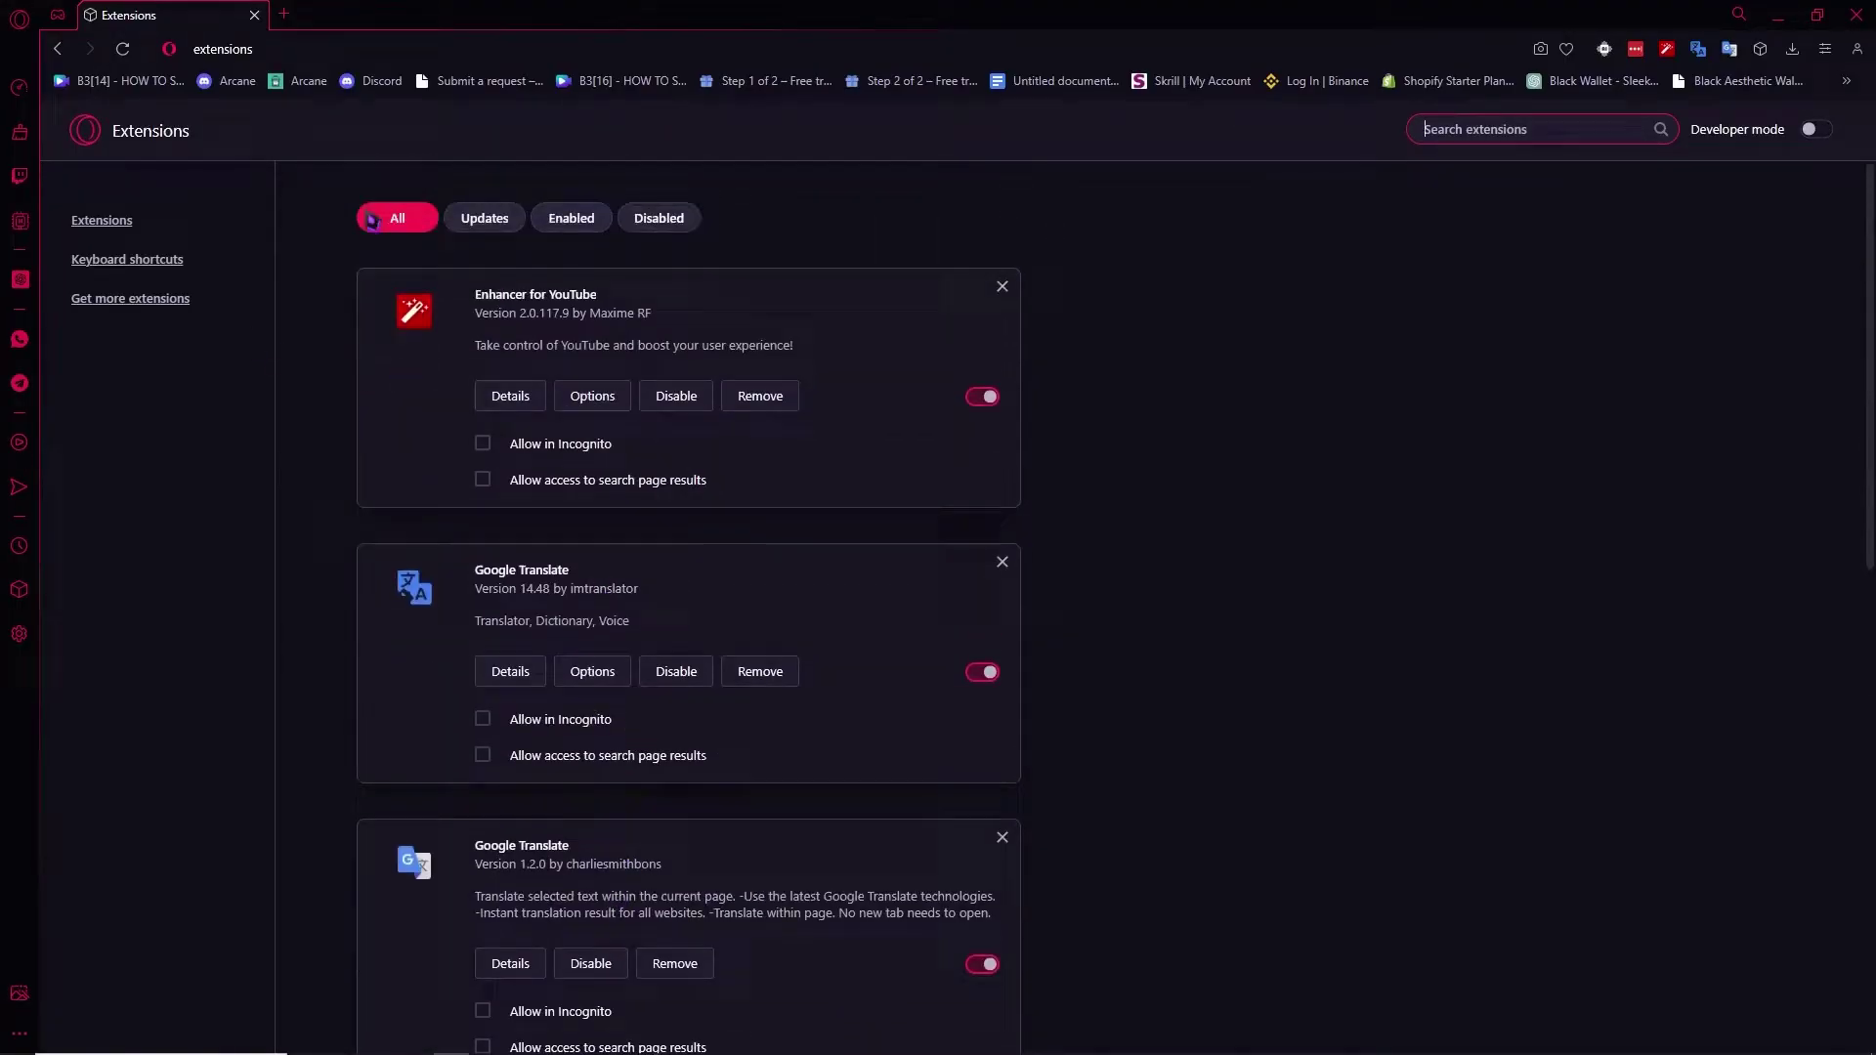
pyautogui.scroll(-4, 646, 501)
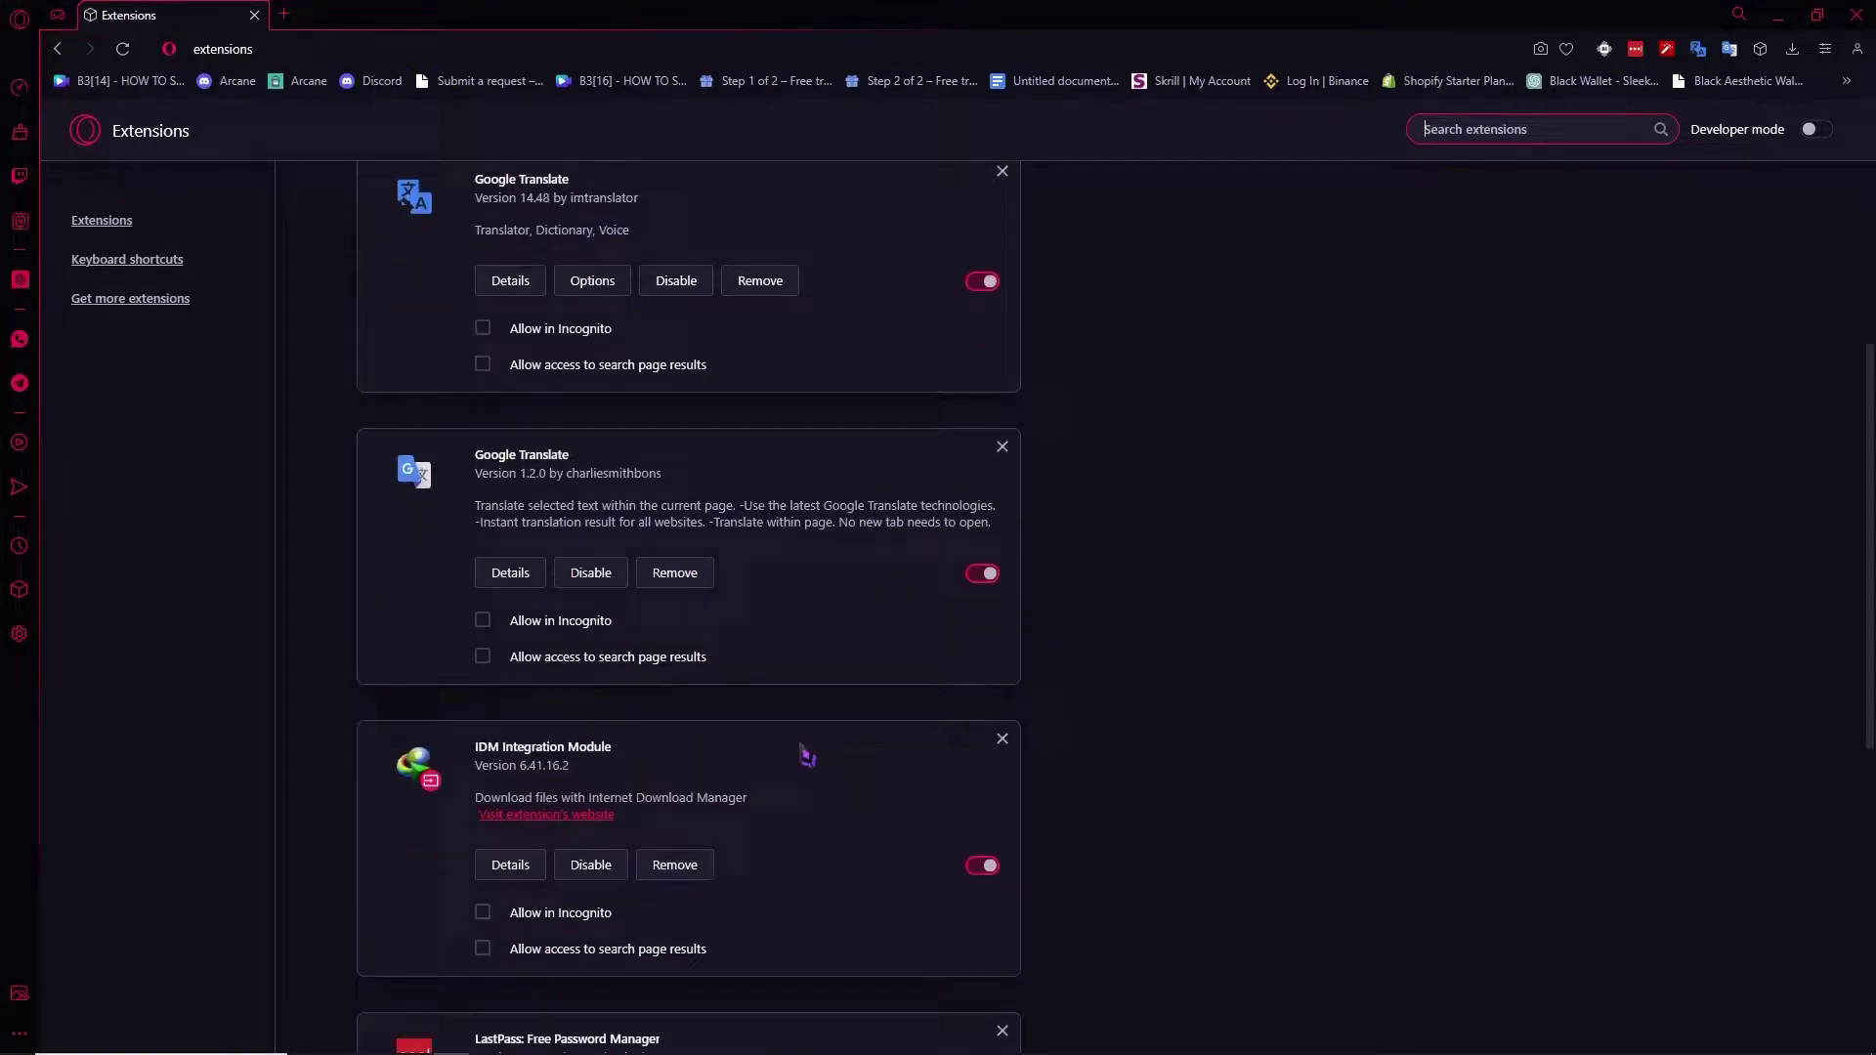
pyautogui.scroll(-5, 711, 898)
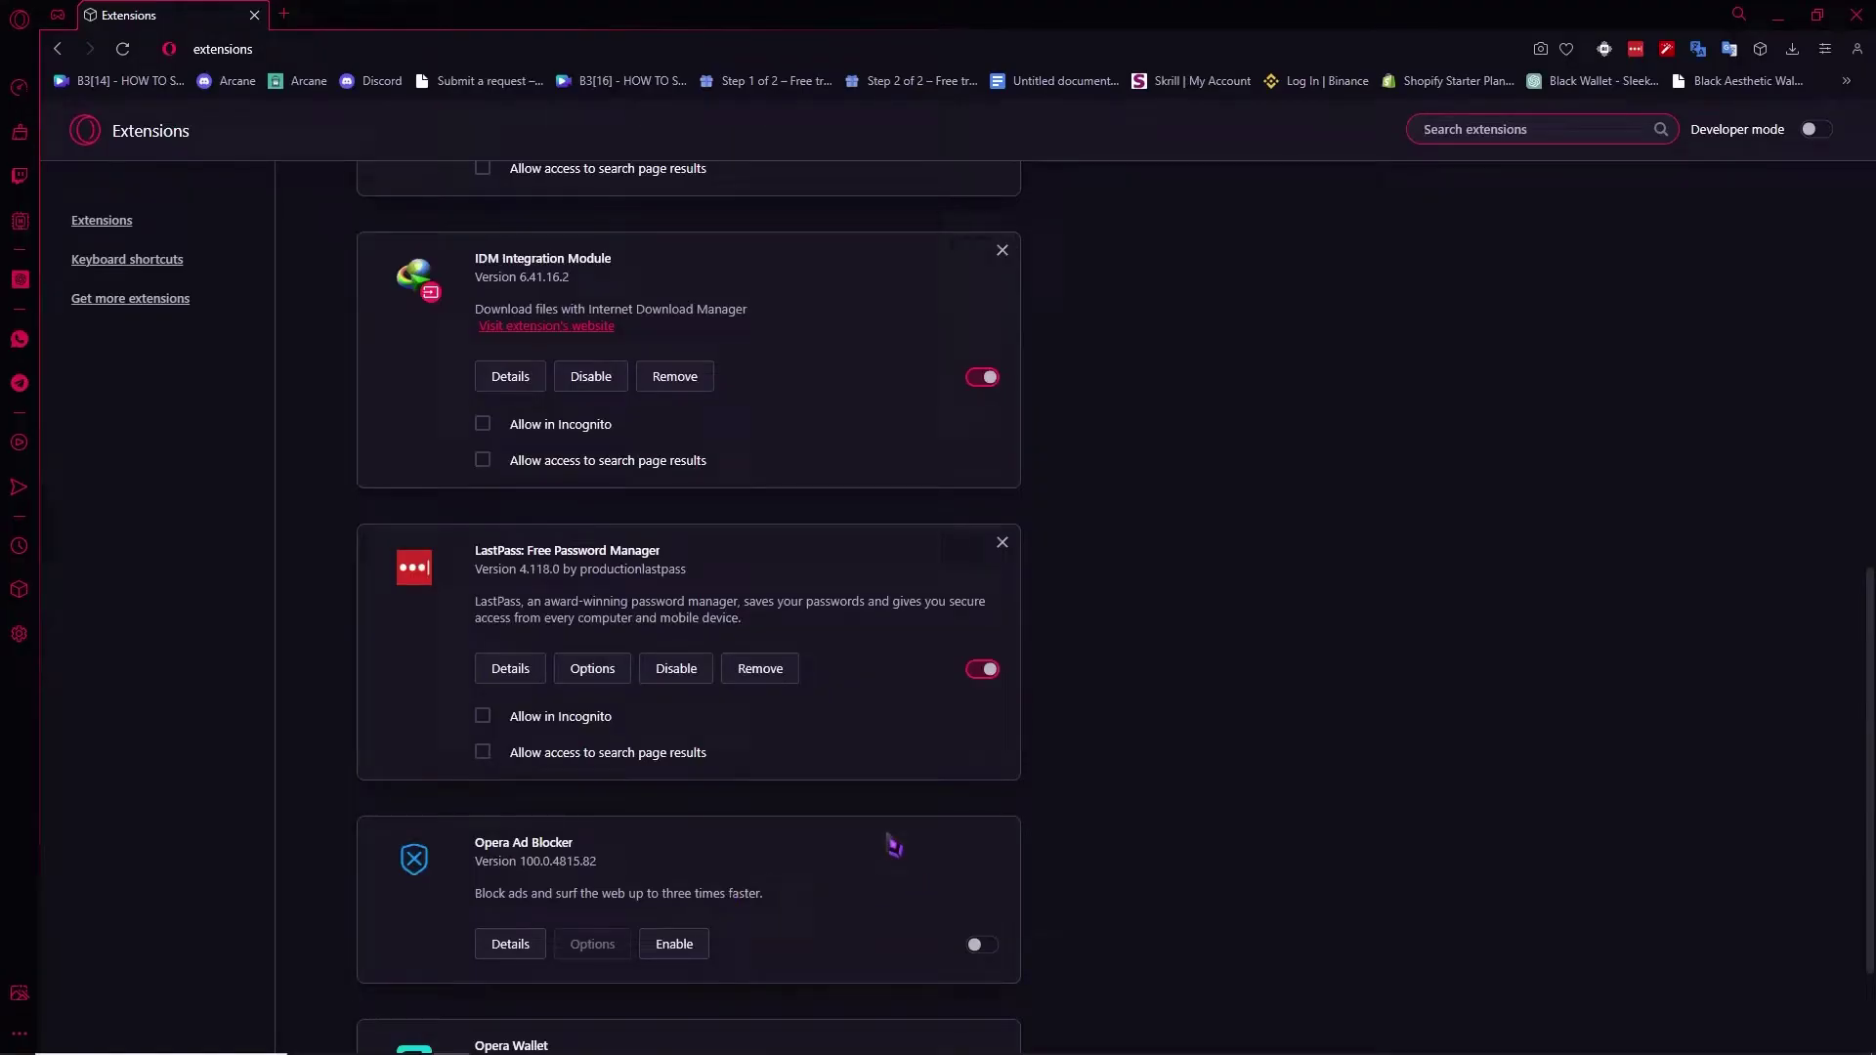
pyautogui.scroll(9, 889, 835)
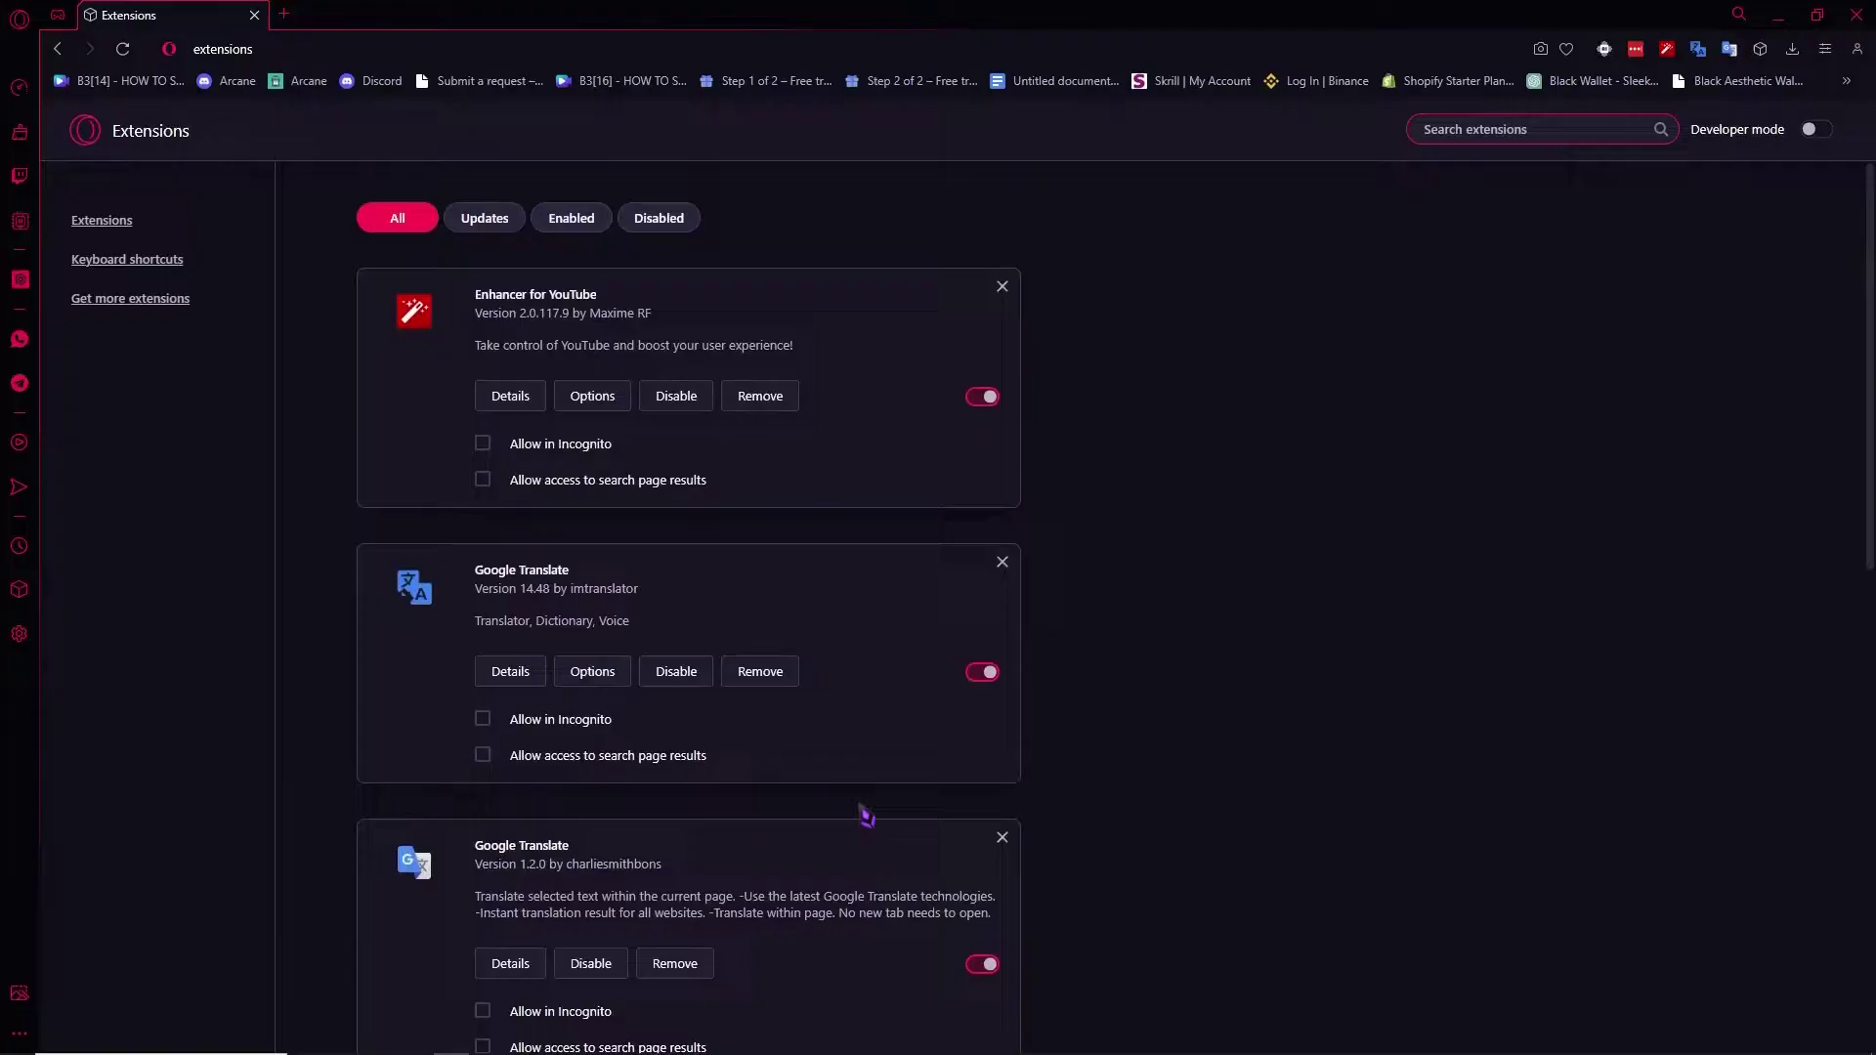
# Step: Reveal the desktop with Win+D and bring up the taskbar menu containing Task Manager
pyautogui.press('super+d')
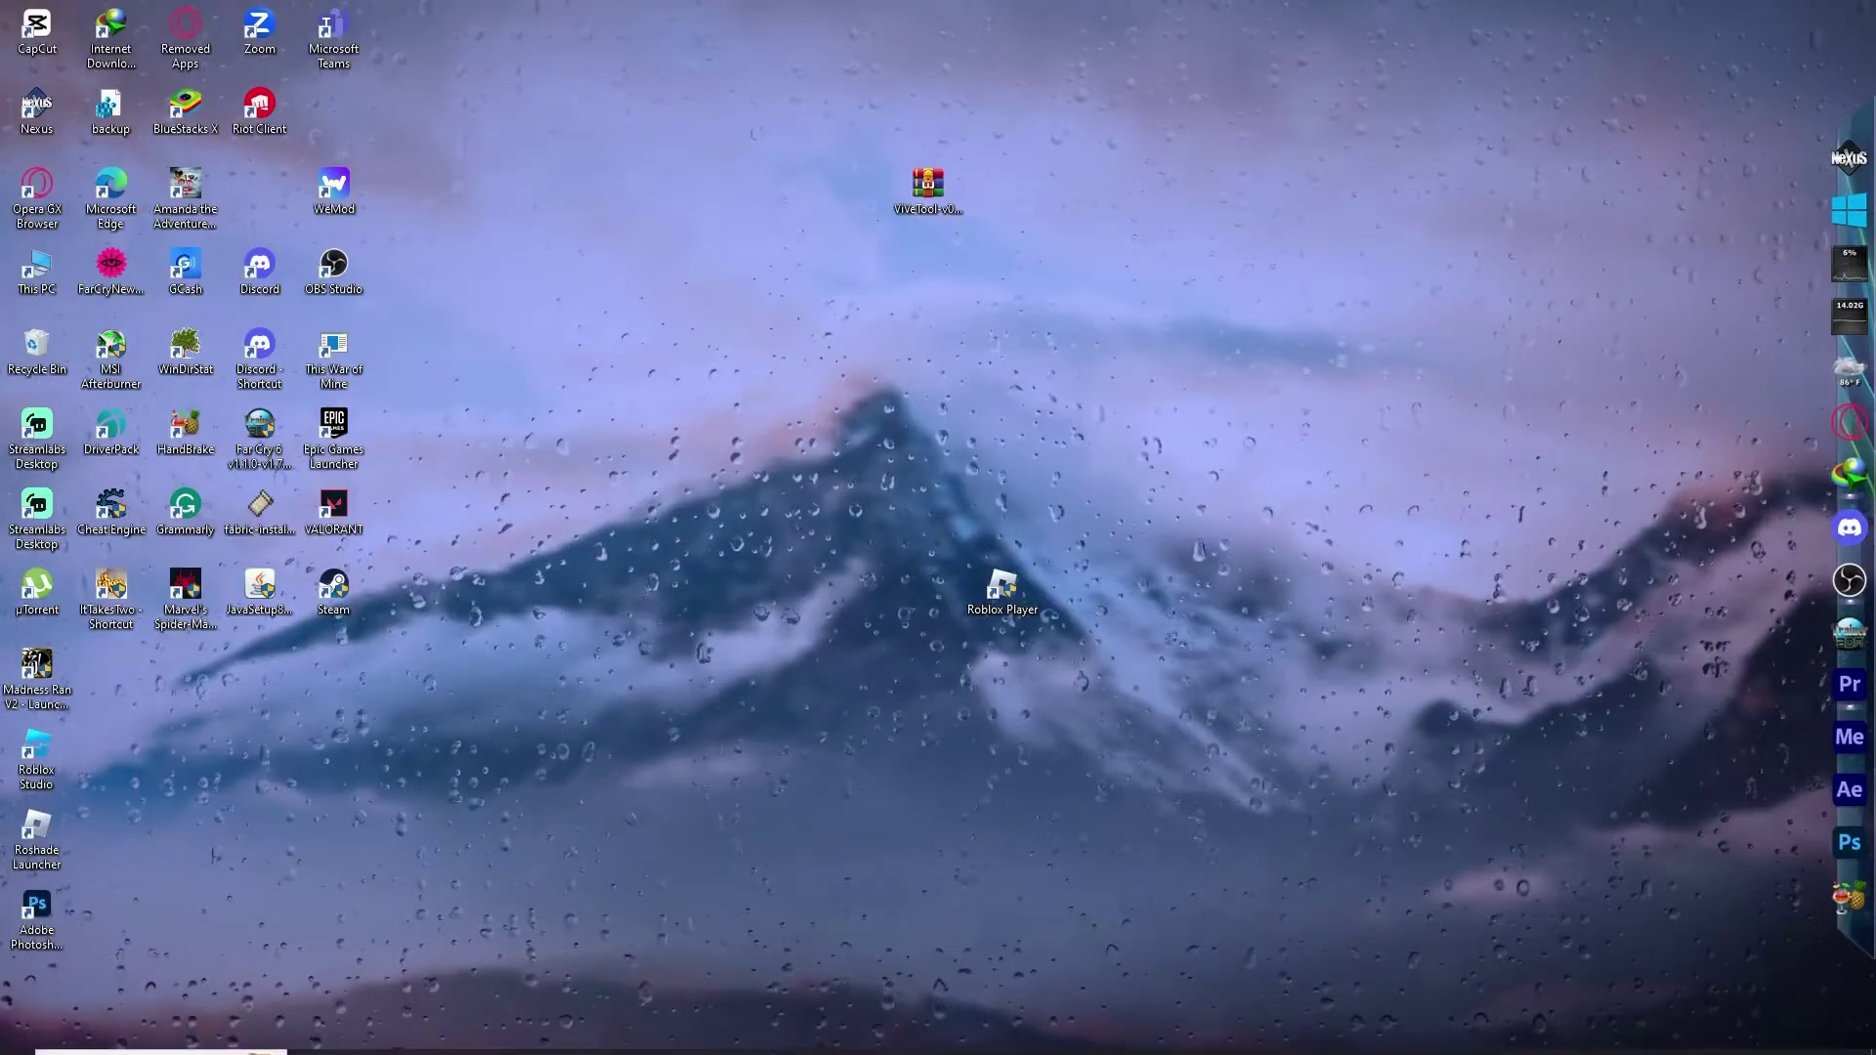
pyautogui.rightClick(791, 1044)
pyautogui.click(721, 926)
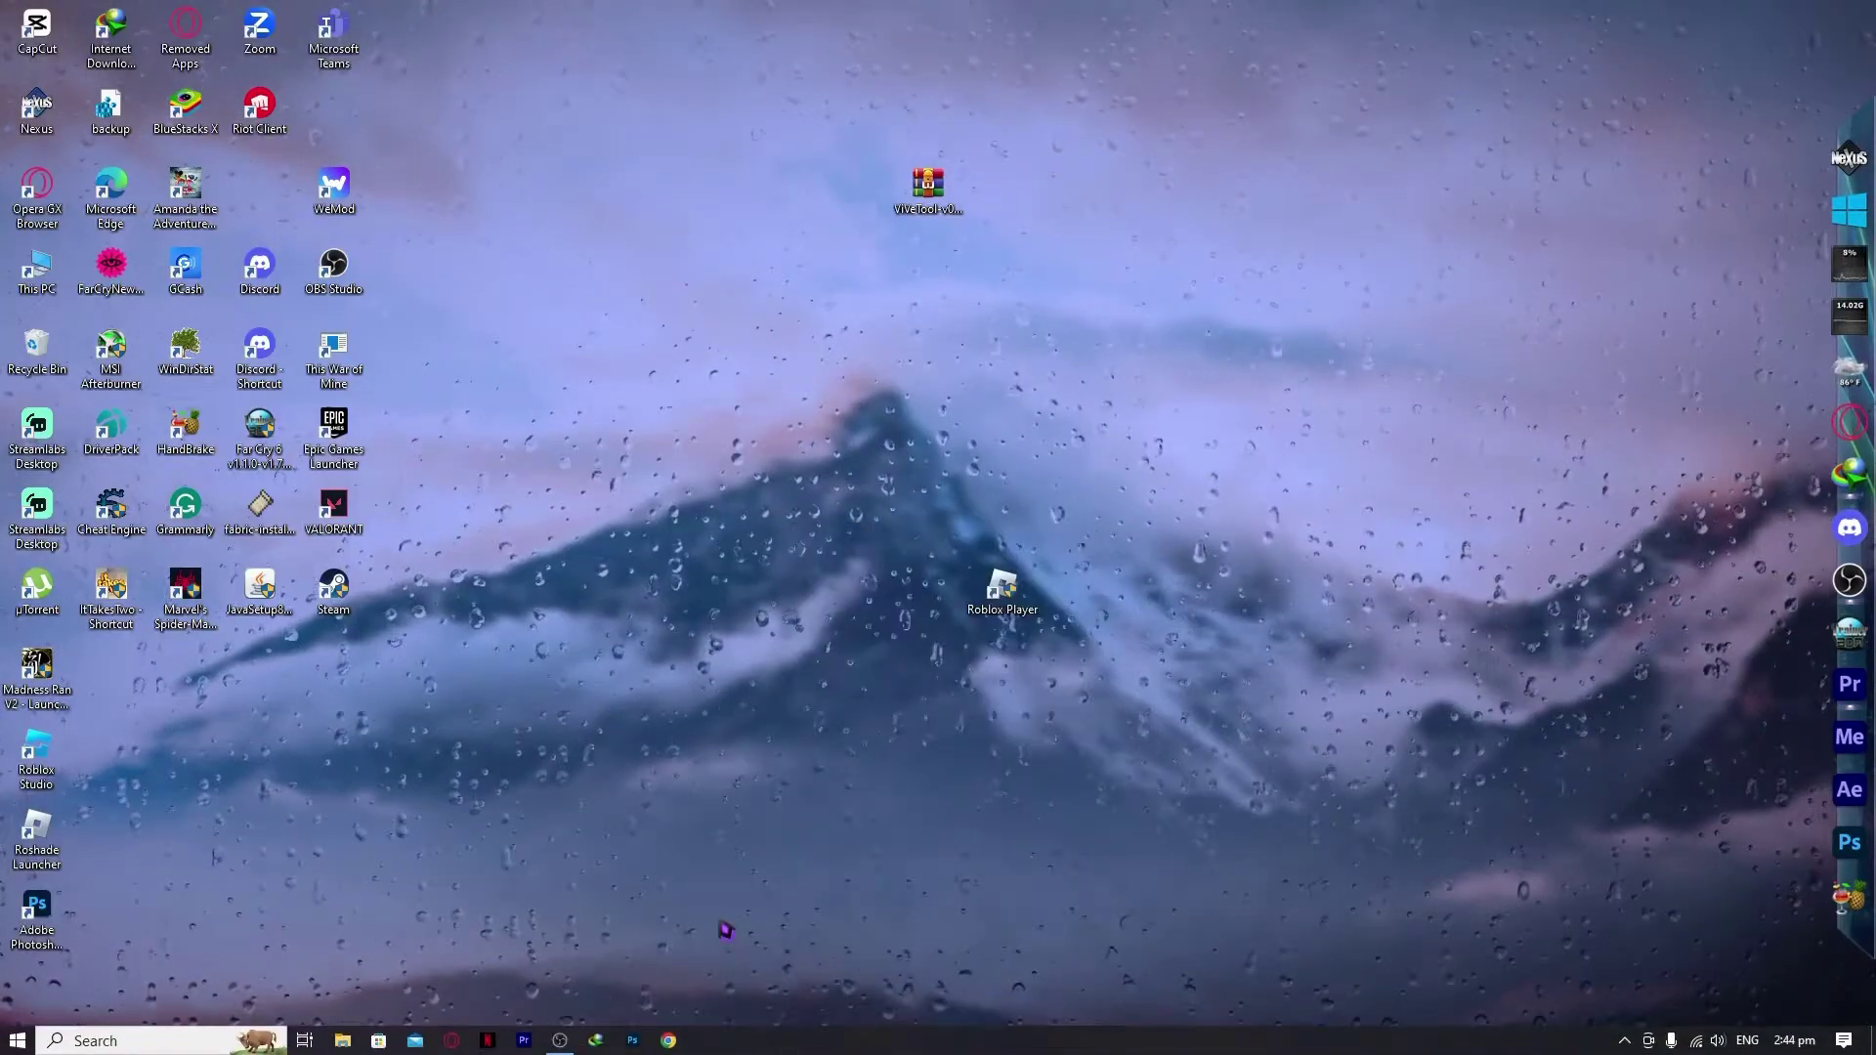
pyautogui.rightClick(791, 1047)
# Step: Open Task Manager and select the Adobe Premiere Pro 2023 and Opera GX processes
pyautogui.click(878, 947)
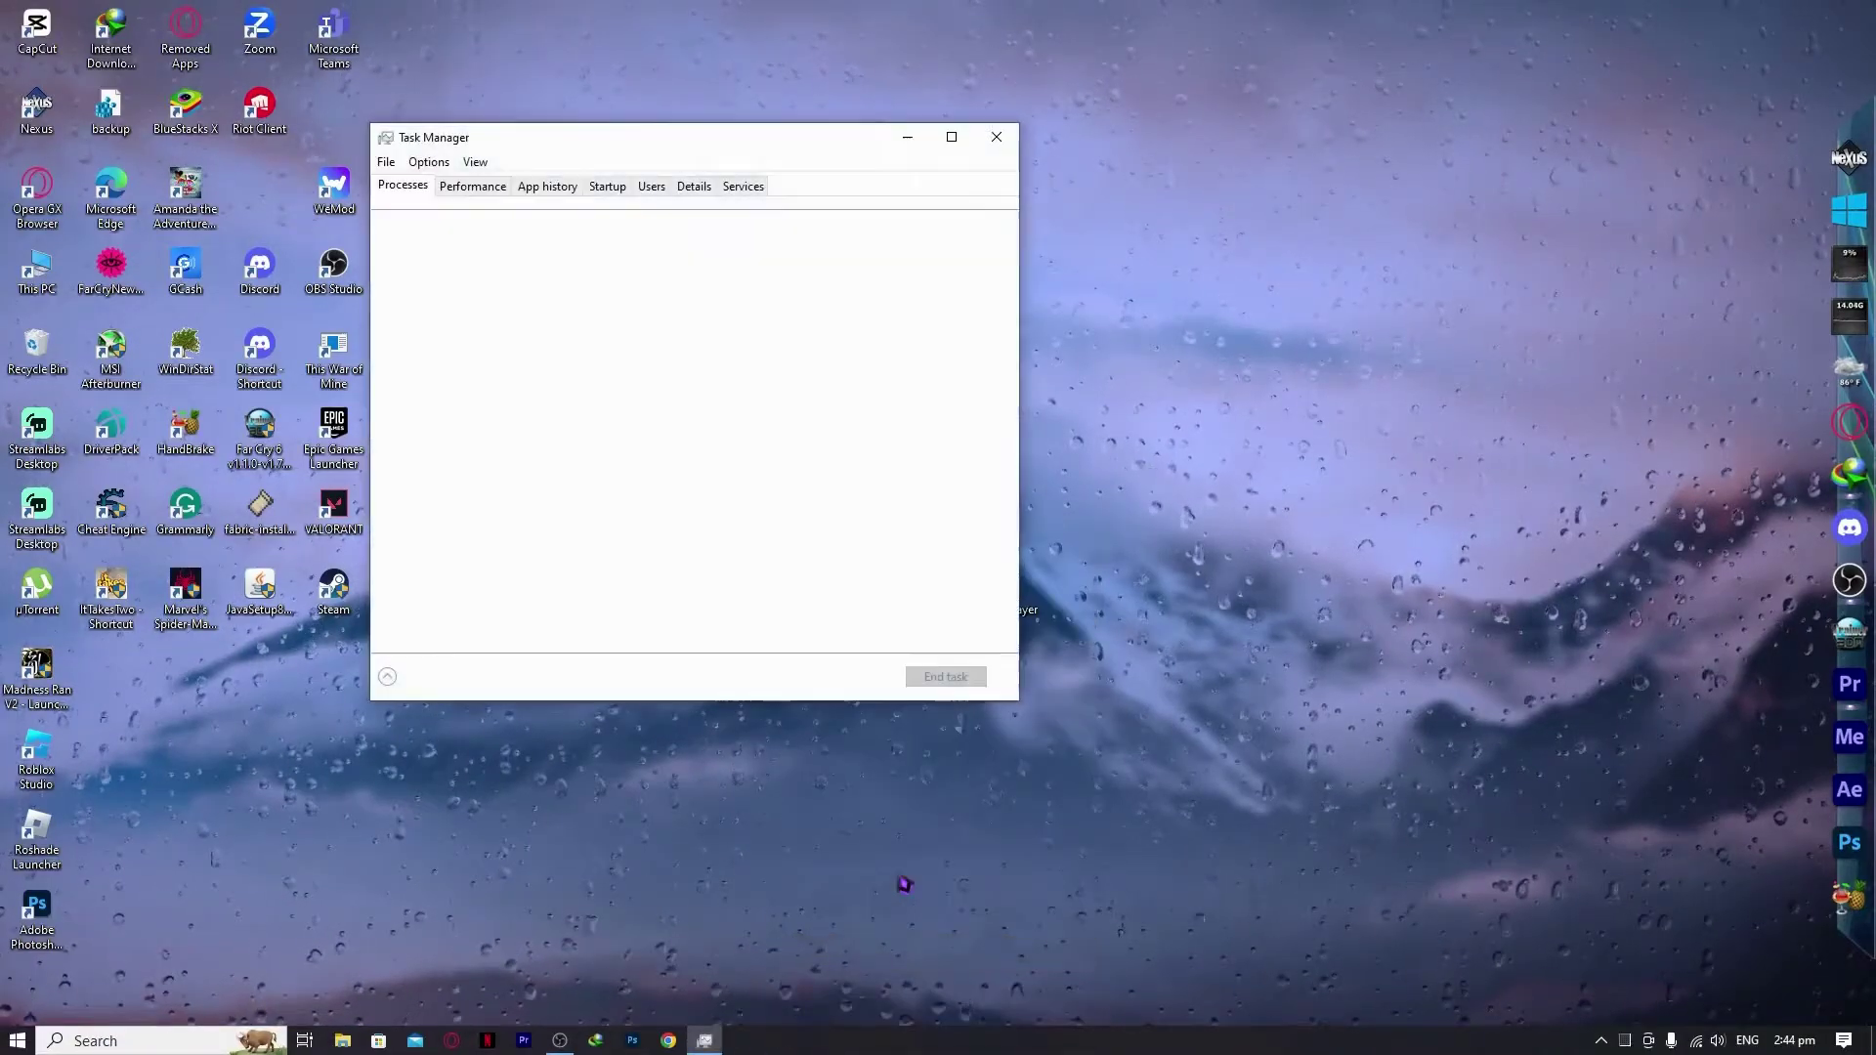
pyautogui.scroll(-2, 720, 436)
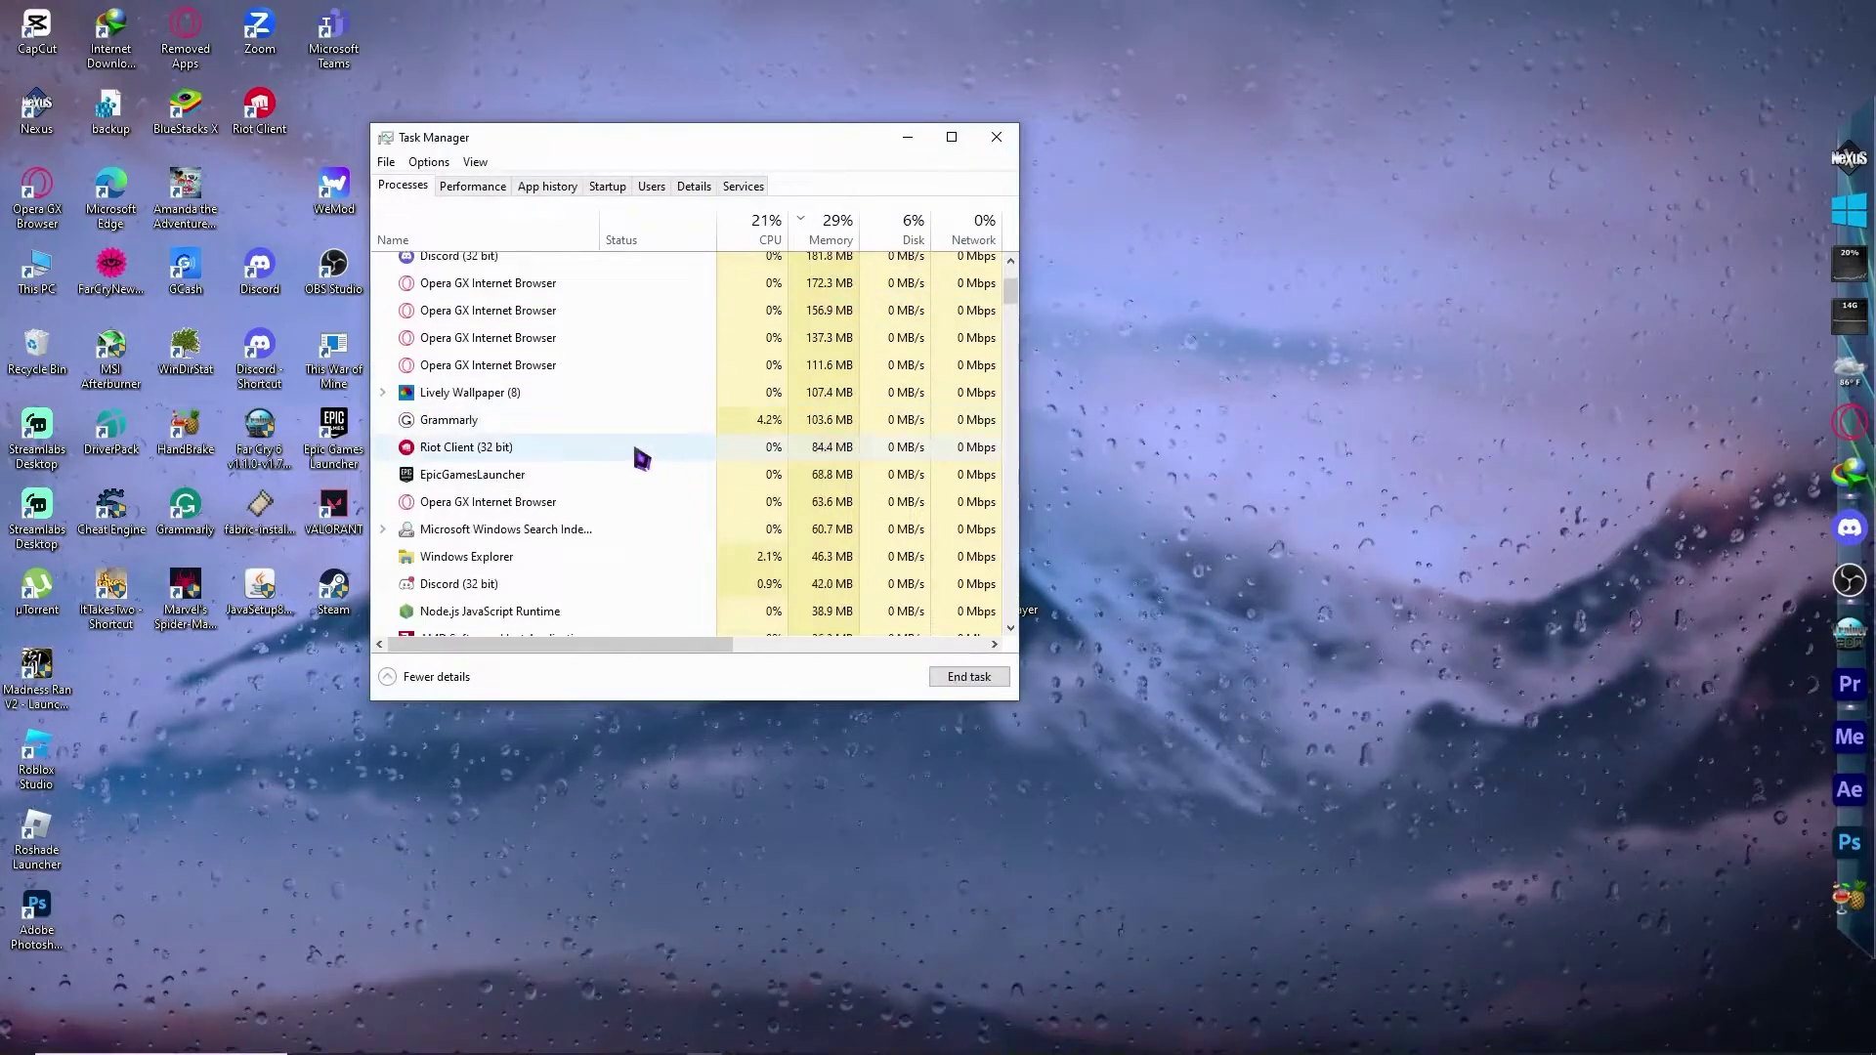
pyautogui.scroll(2, 635, 455)
pyautogui.scroll(-1, 628, 453)
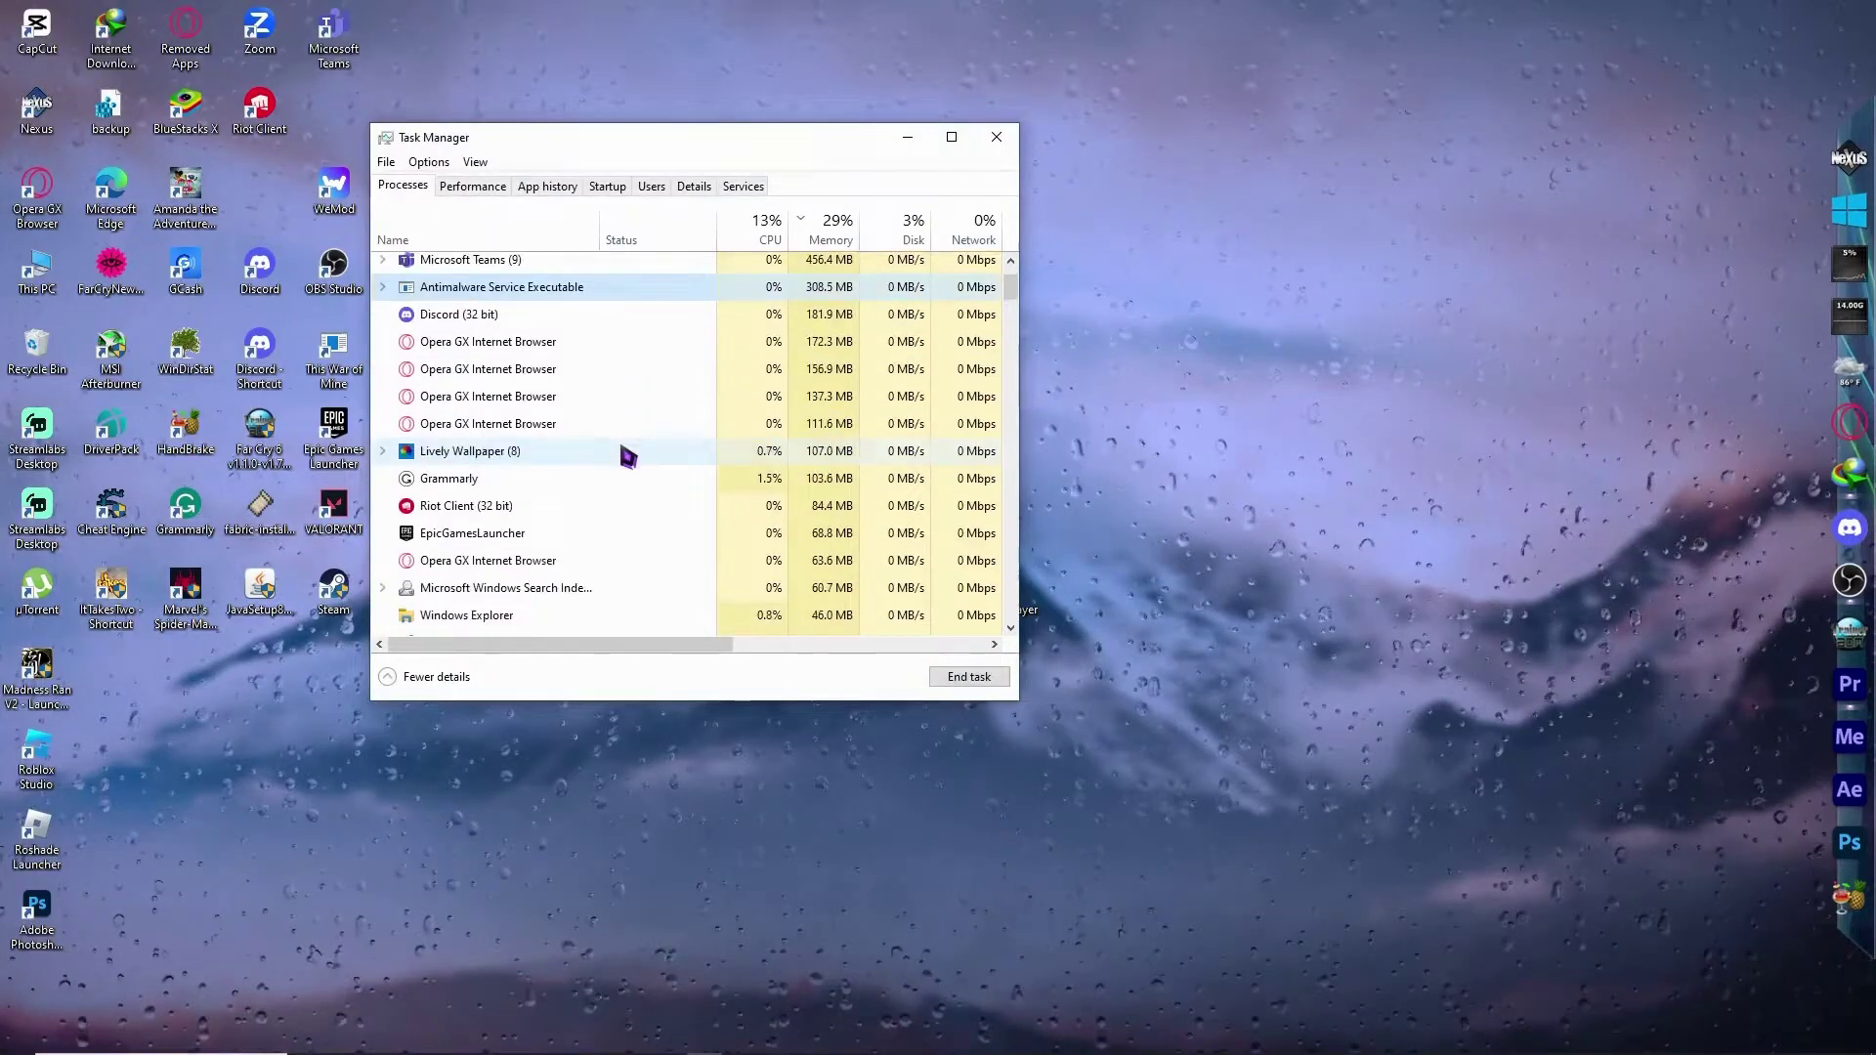
pyautogui.scroll(-1, 629, 457)
pyautogui.scroll(2, 628, 456)
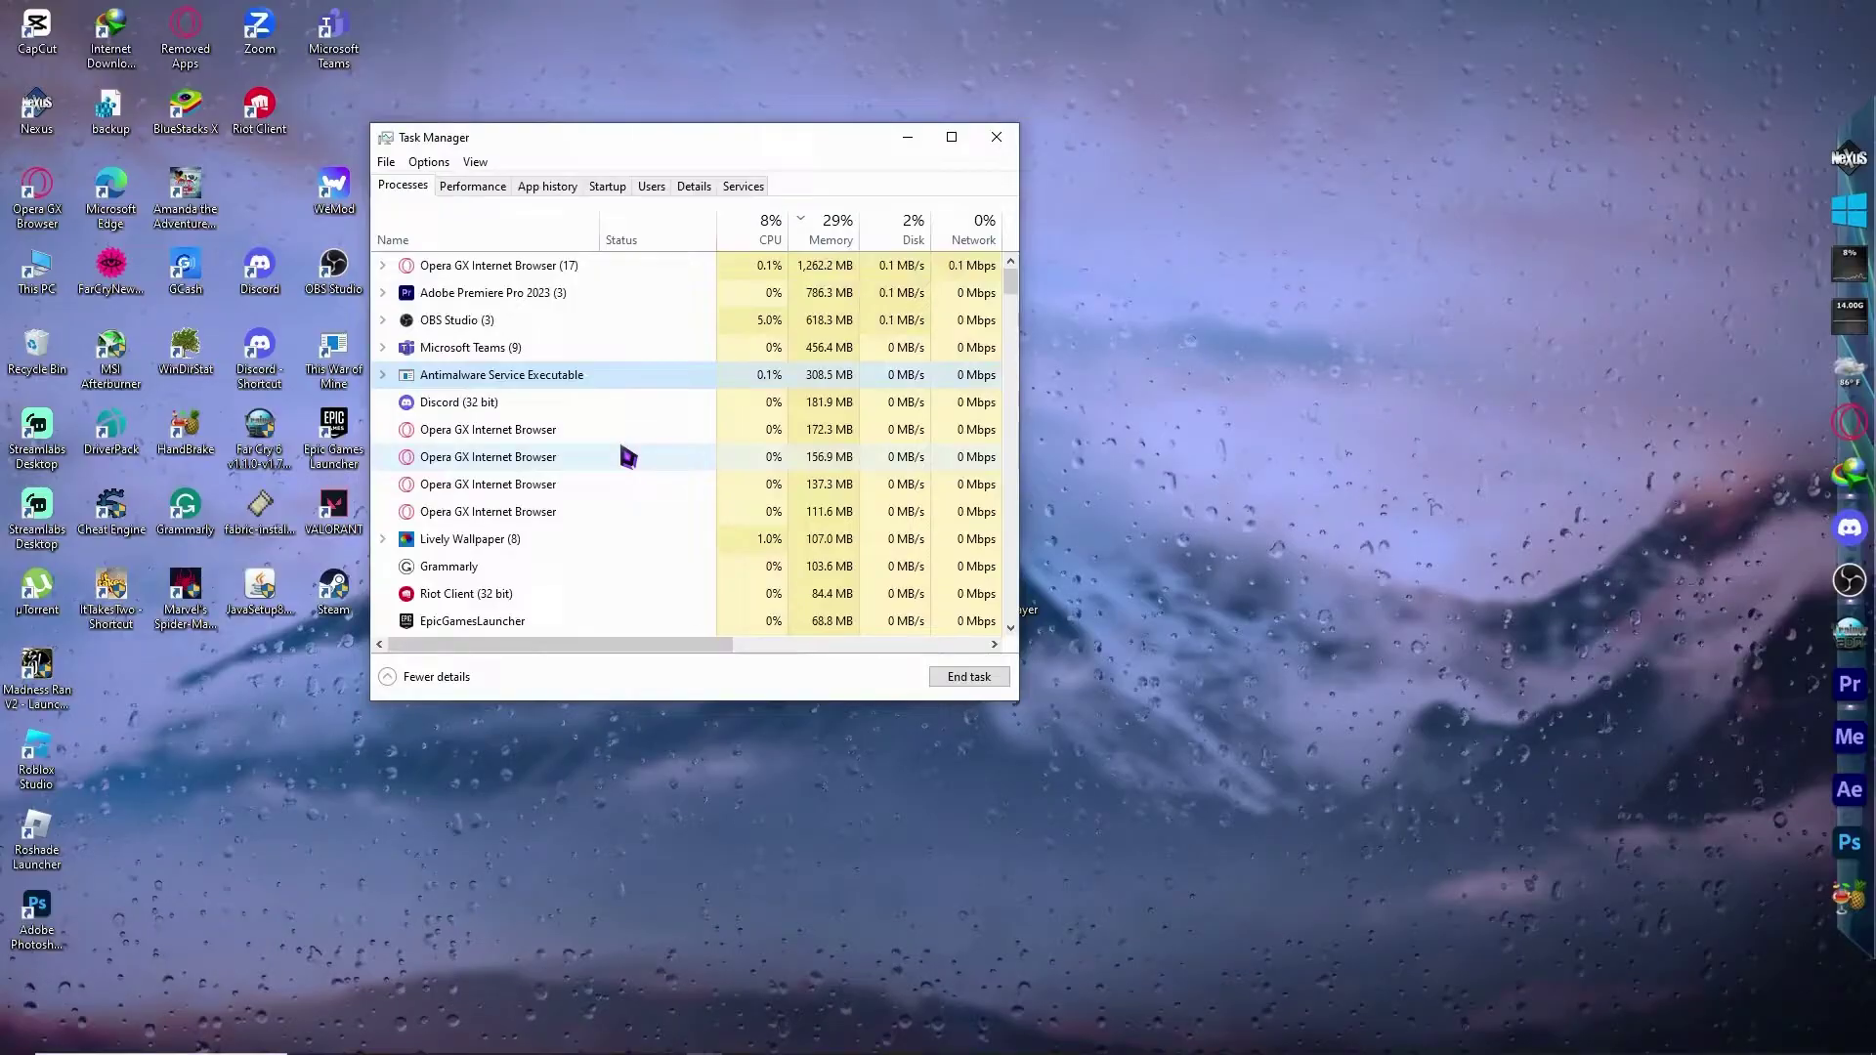
pyautogui.click(720, 295)
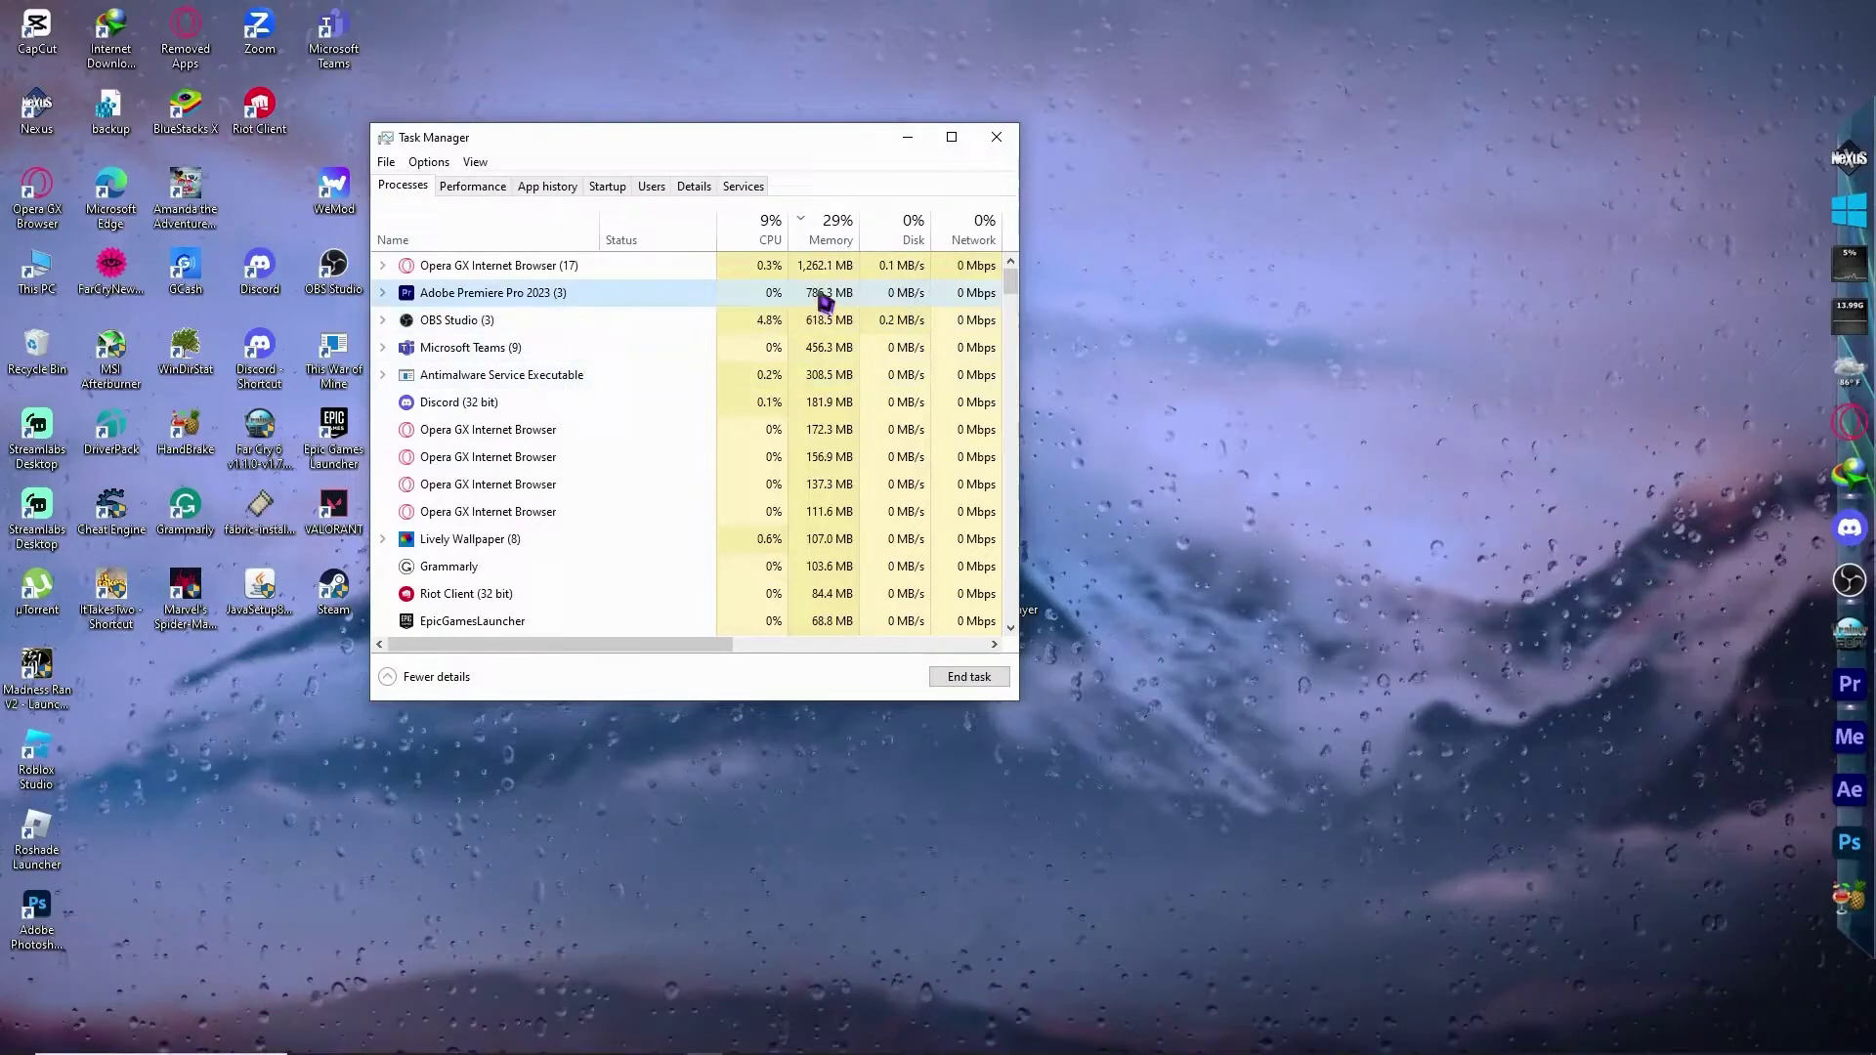
pyautogui.click(548, 265)
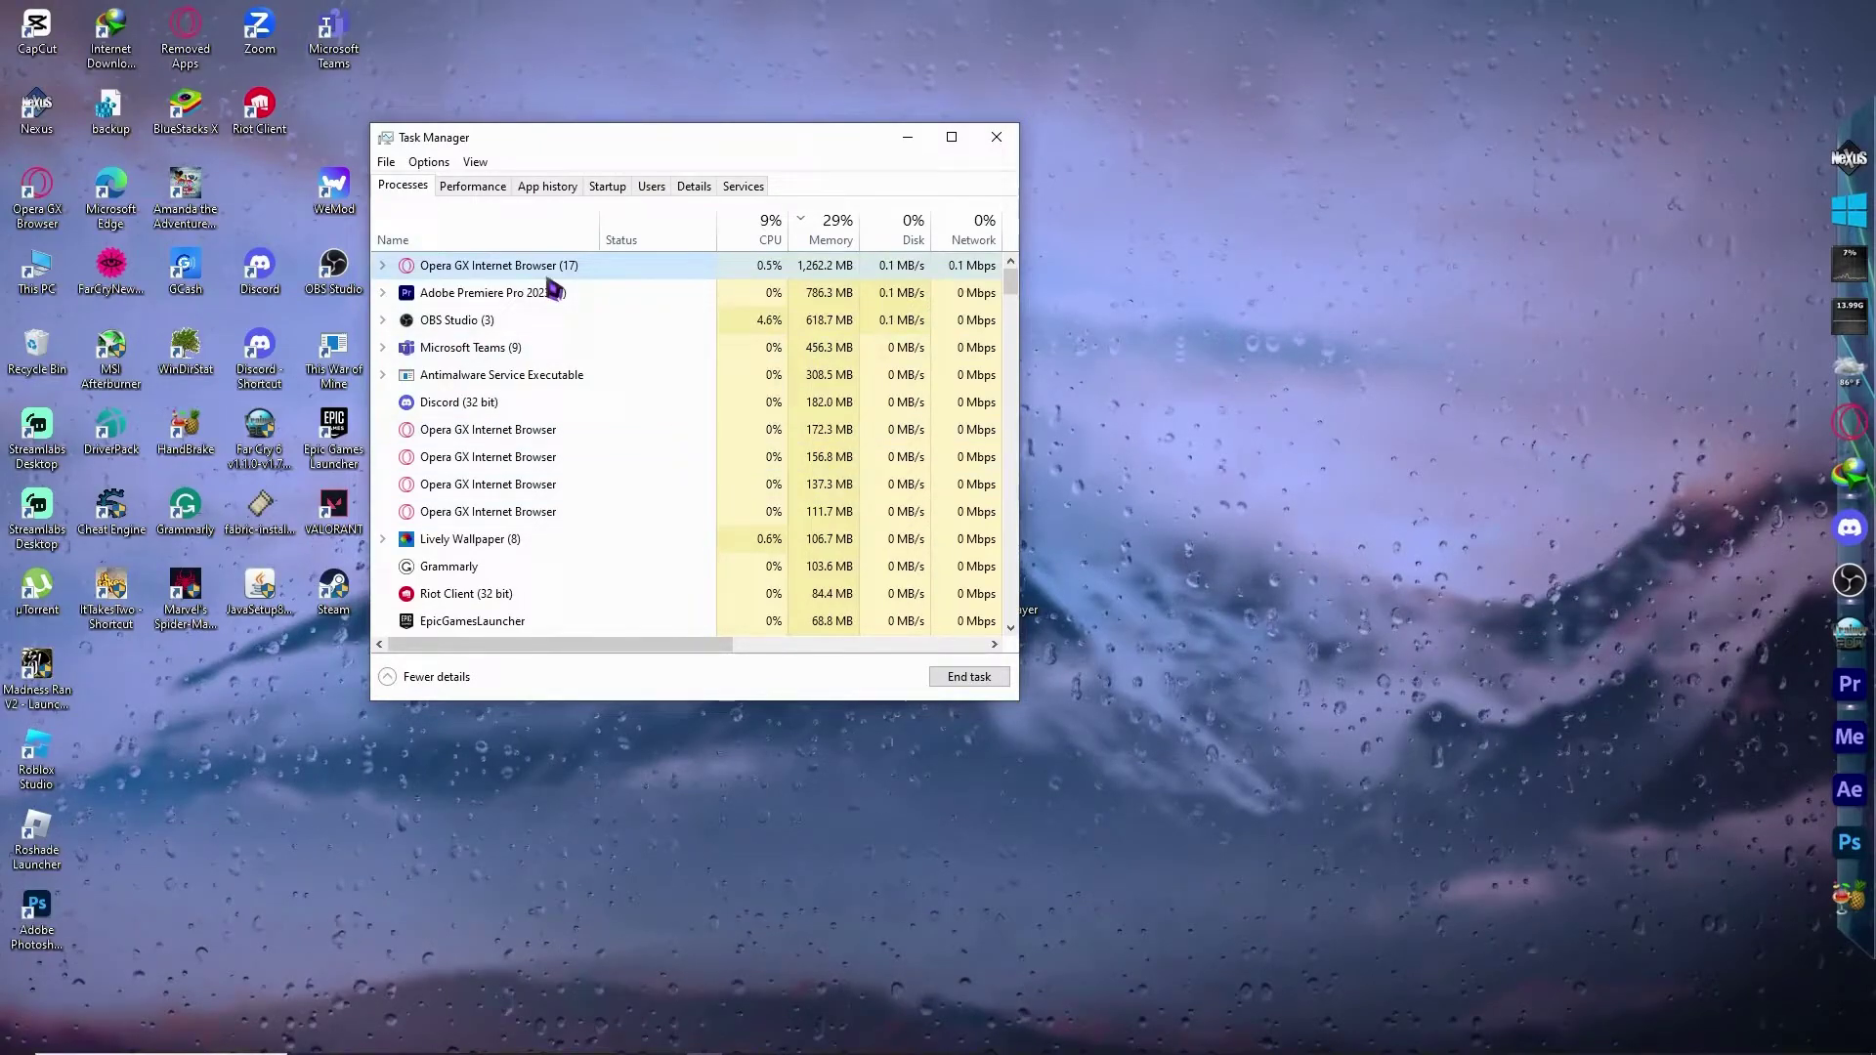
# Step: Look through the rest of the memory-sorted process list, then close Task Manager
pyautogui.scroll(-4, 753, 547)
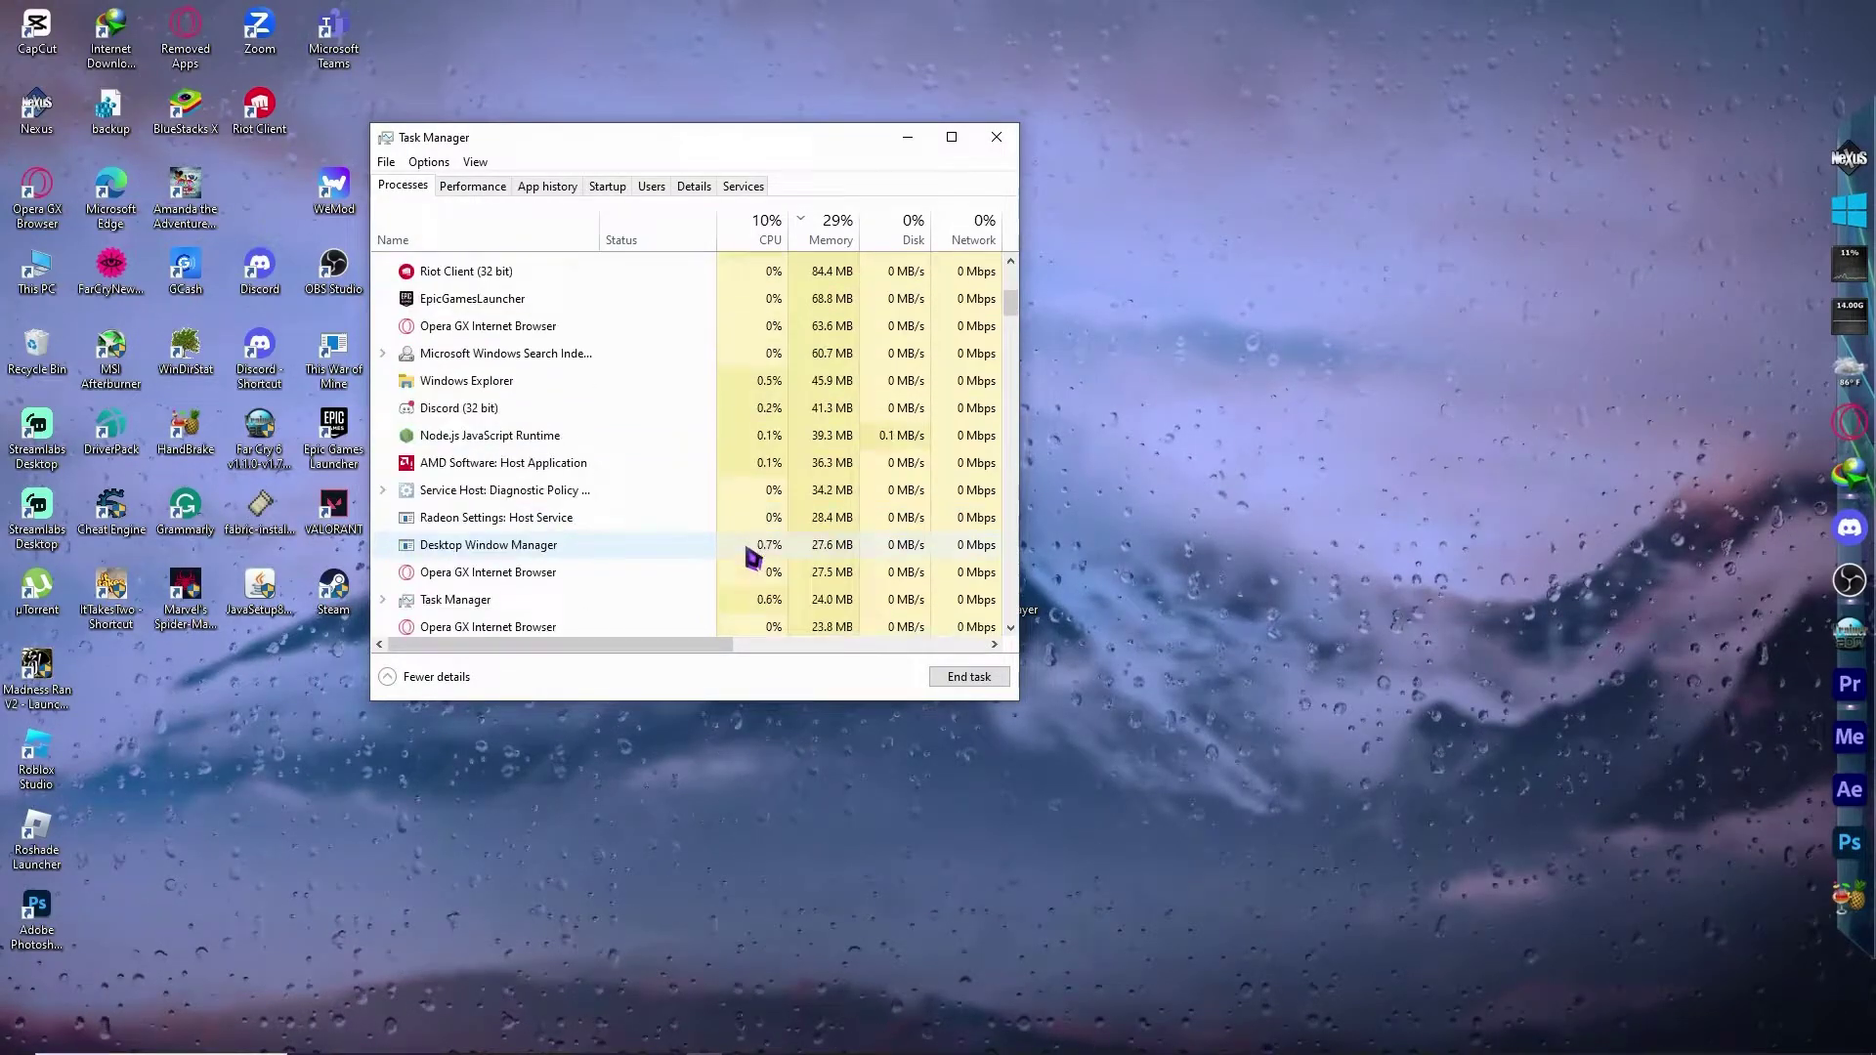
pyautogui.scroll(-1, 748, 549)
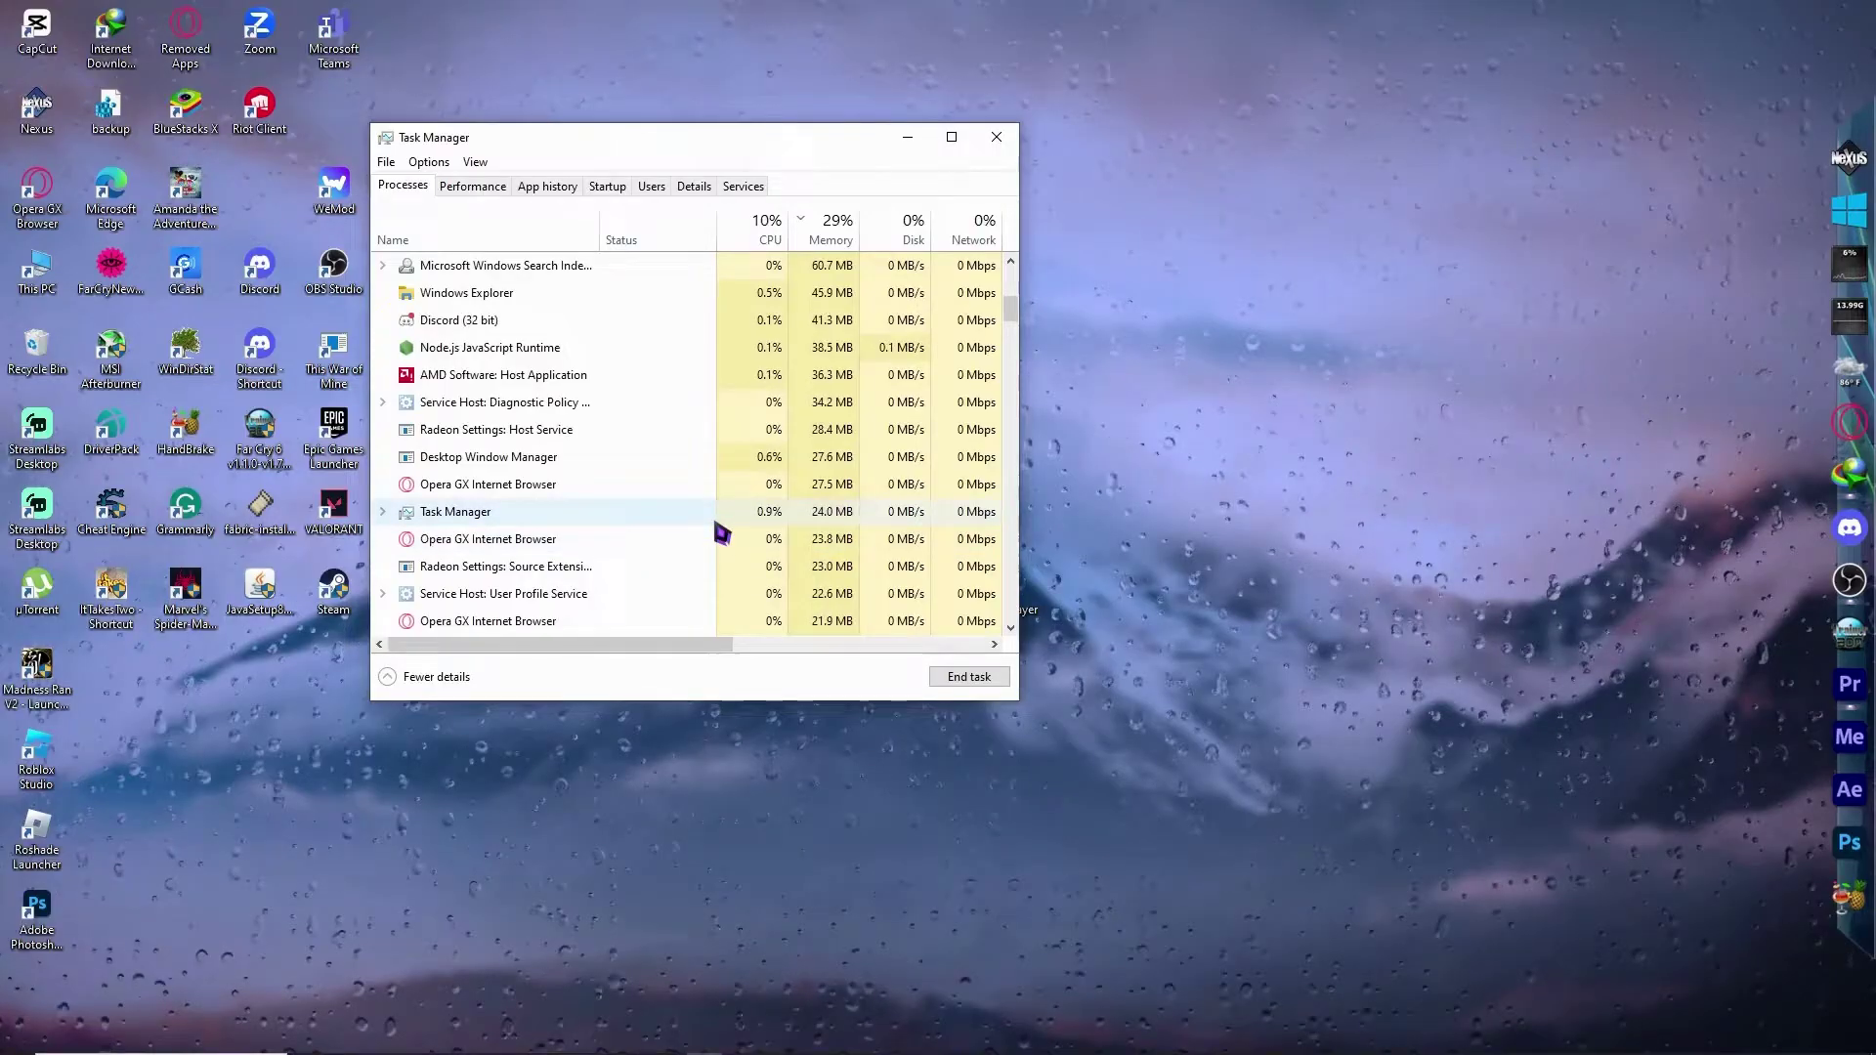
pyautogui.scroll(4, 712, 473)
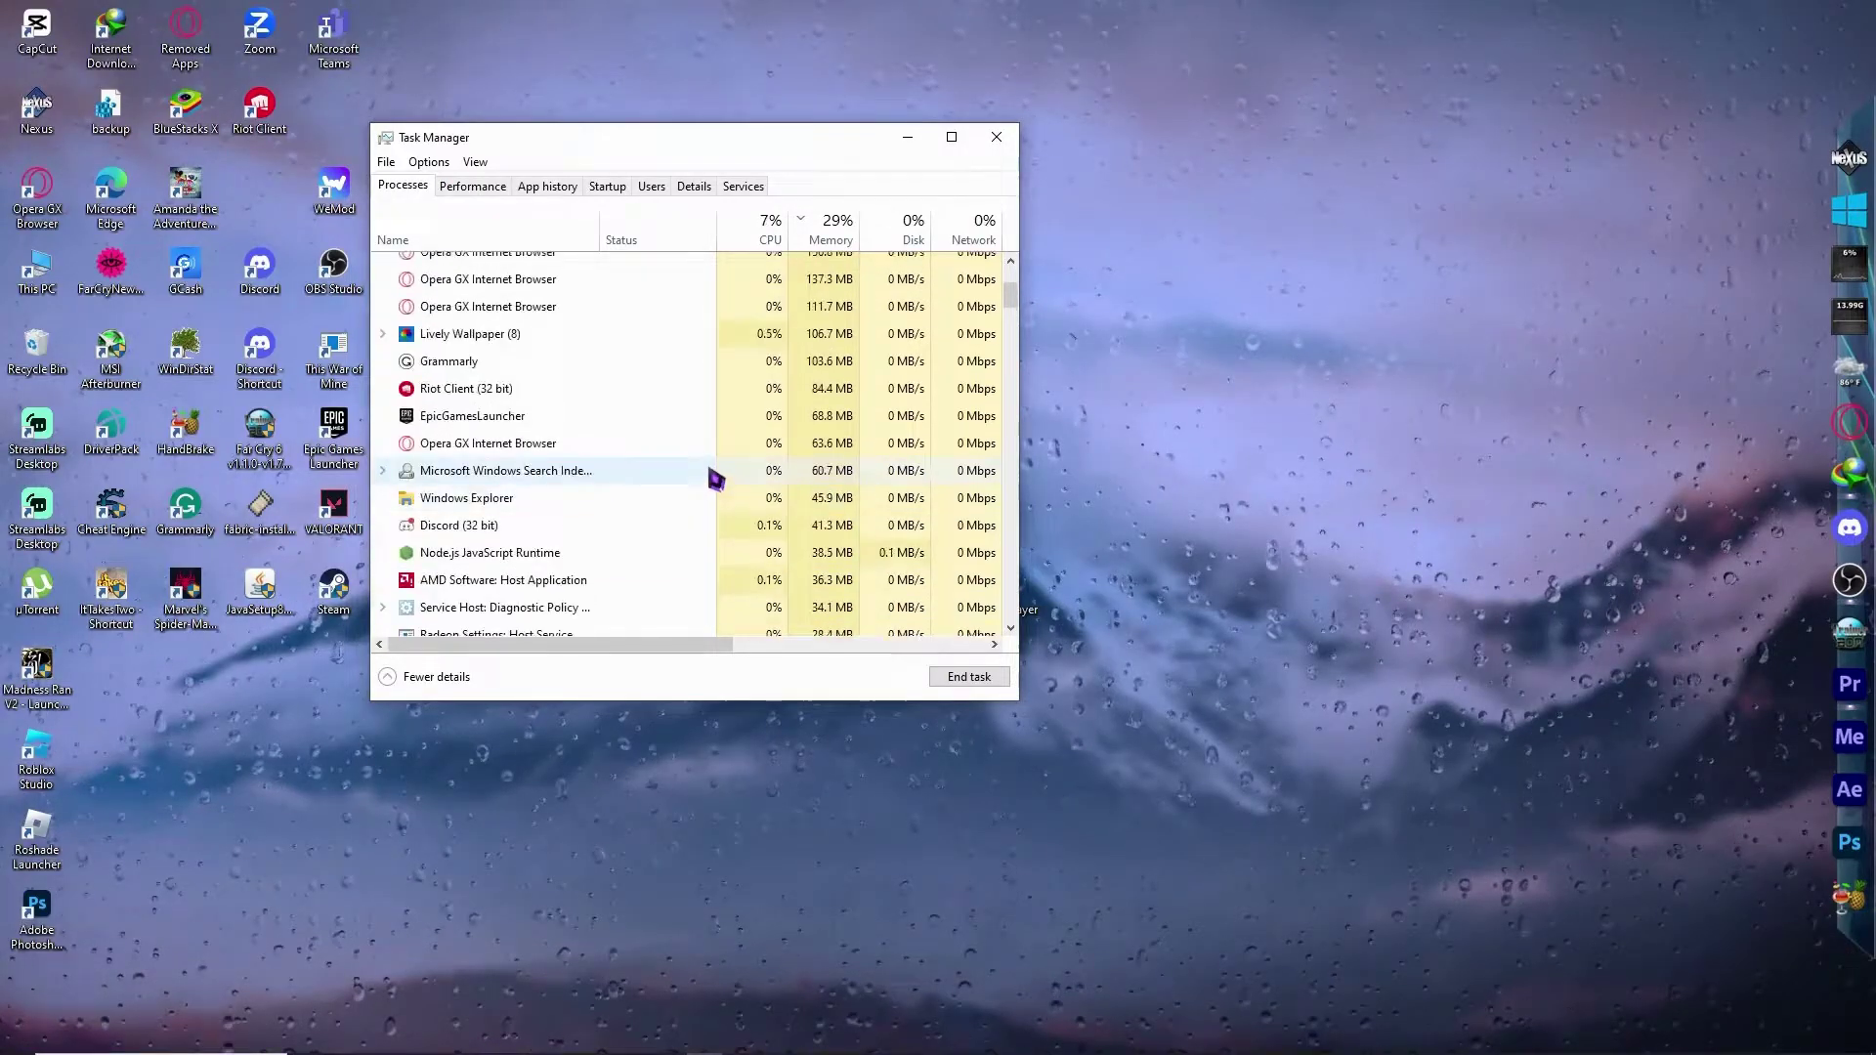
pyautogui.scroll(-4, 652, 468)
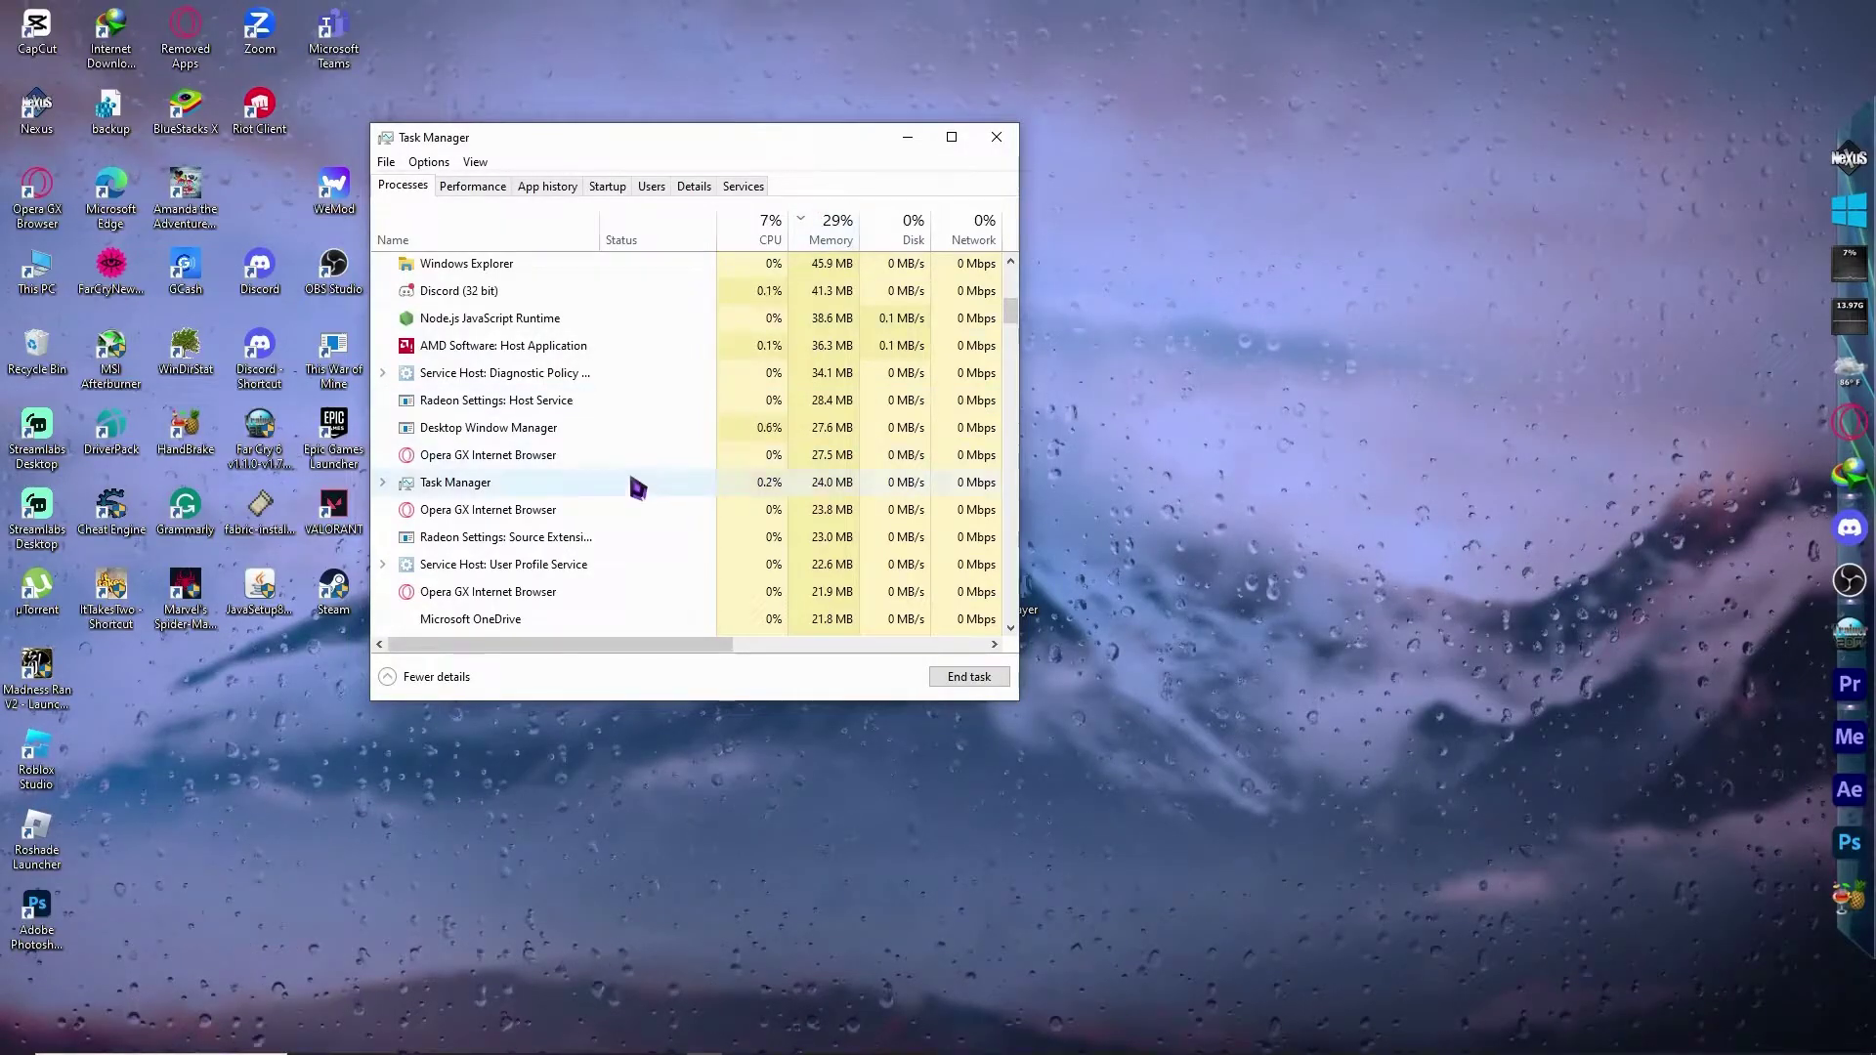
pyautogui.scroll(2, 664, 512)
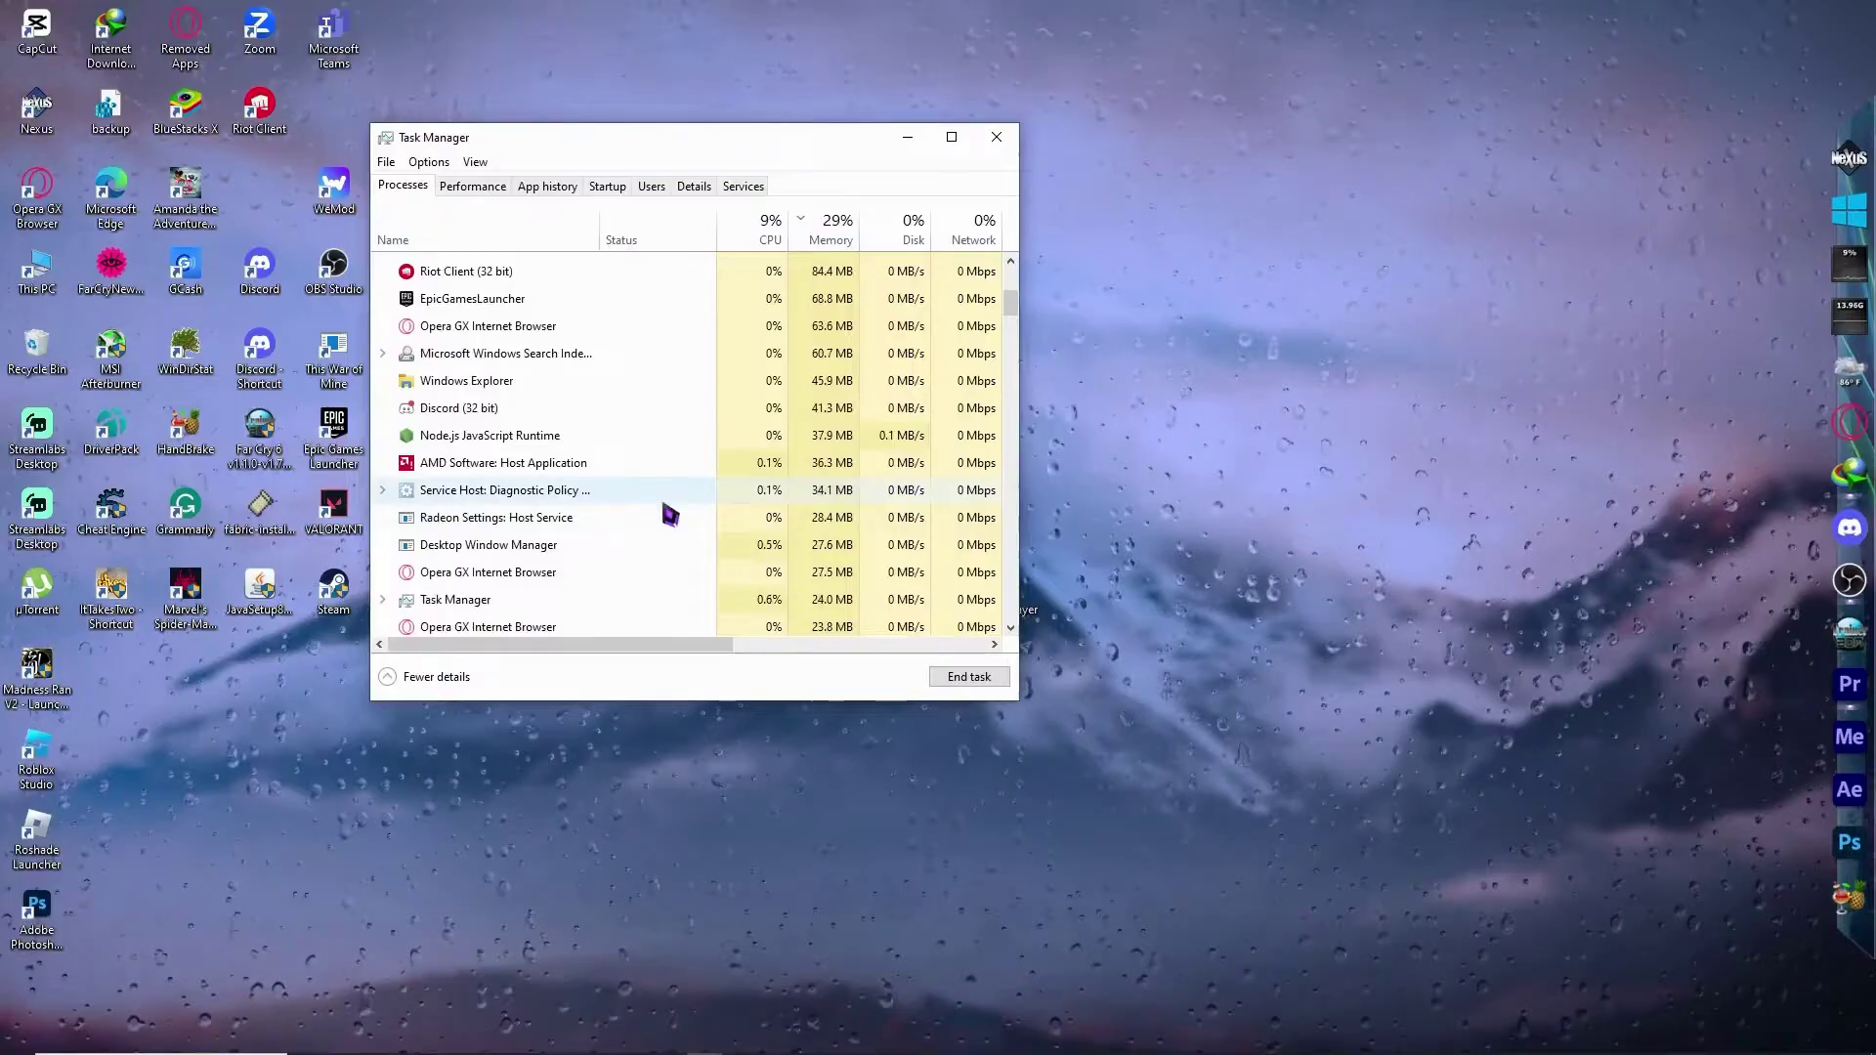
pyautogui.scroll(4, 684, 488)
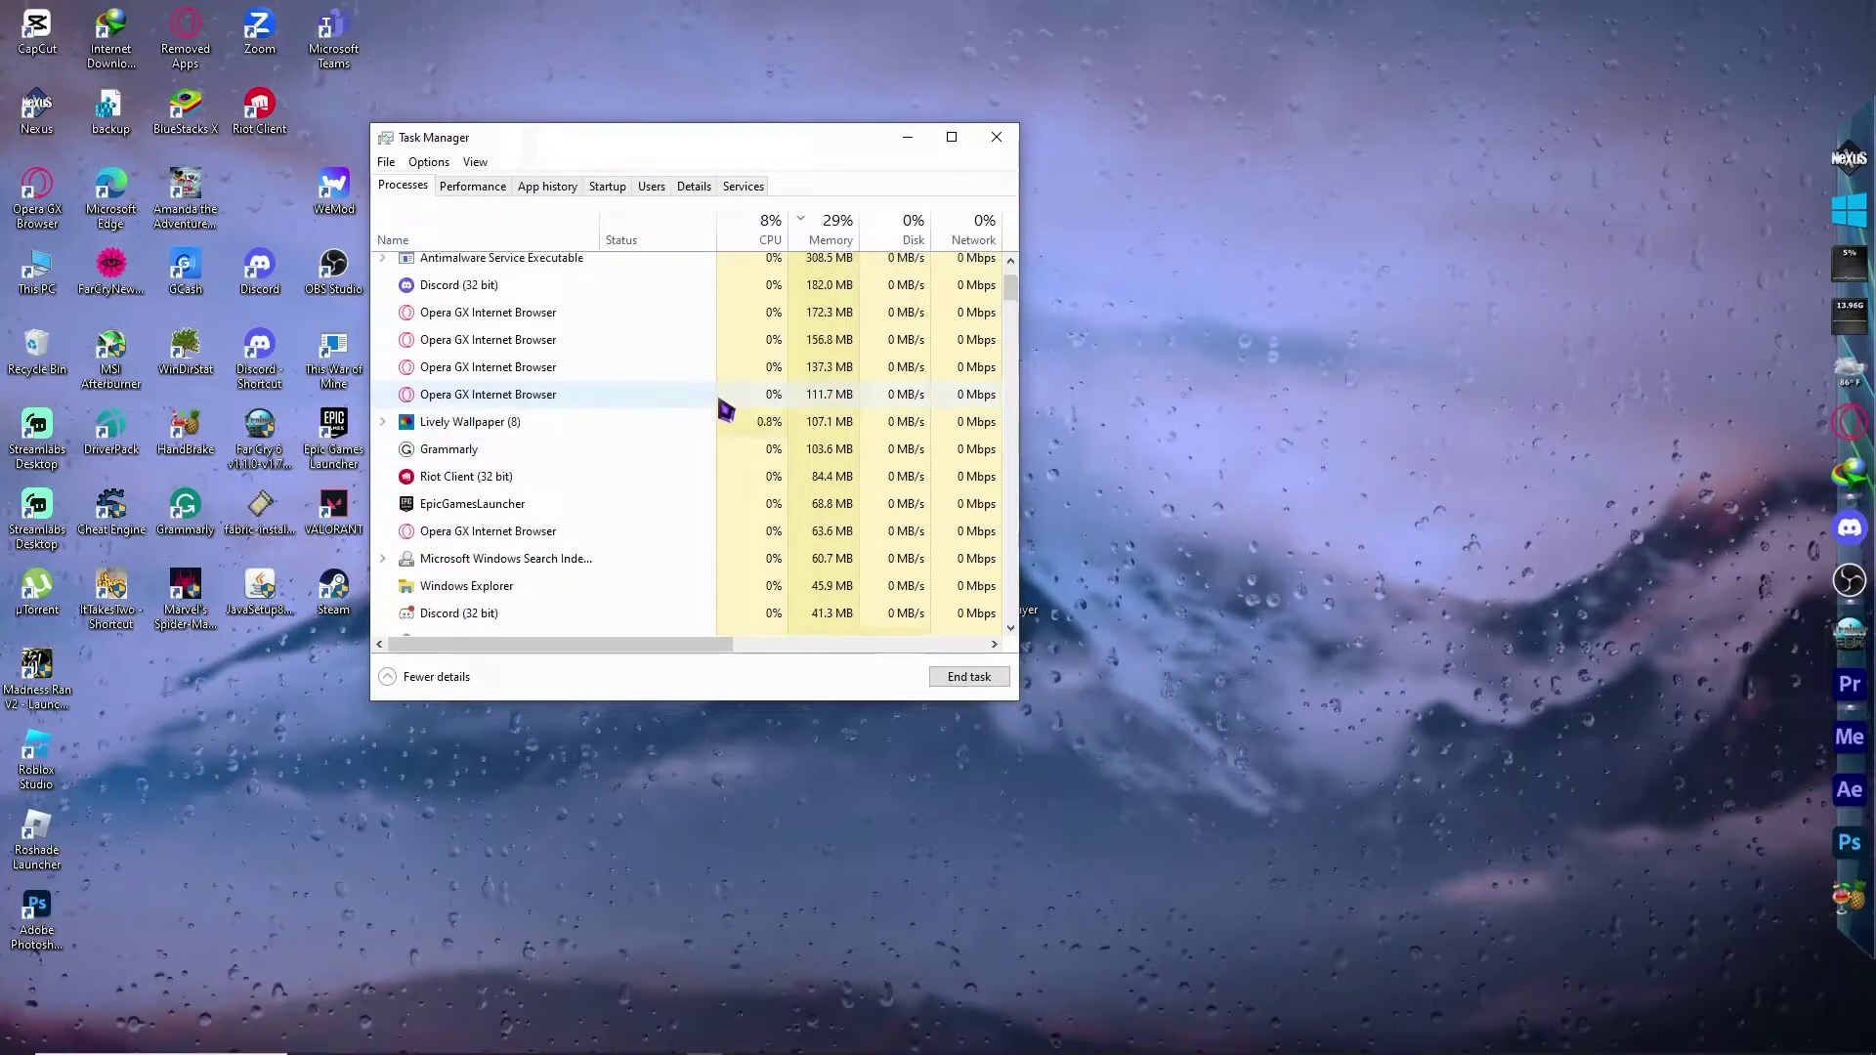
pyautogui.scroll(1, 746, 326)
pyautogui.scroll(-4, 691, 314)
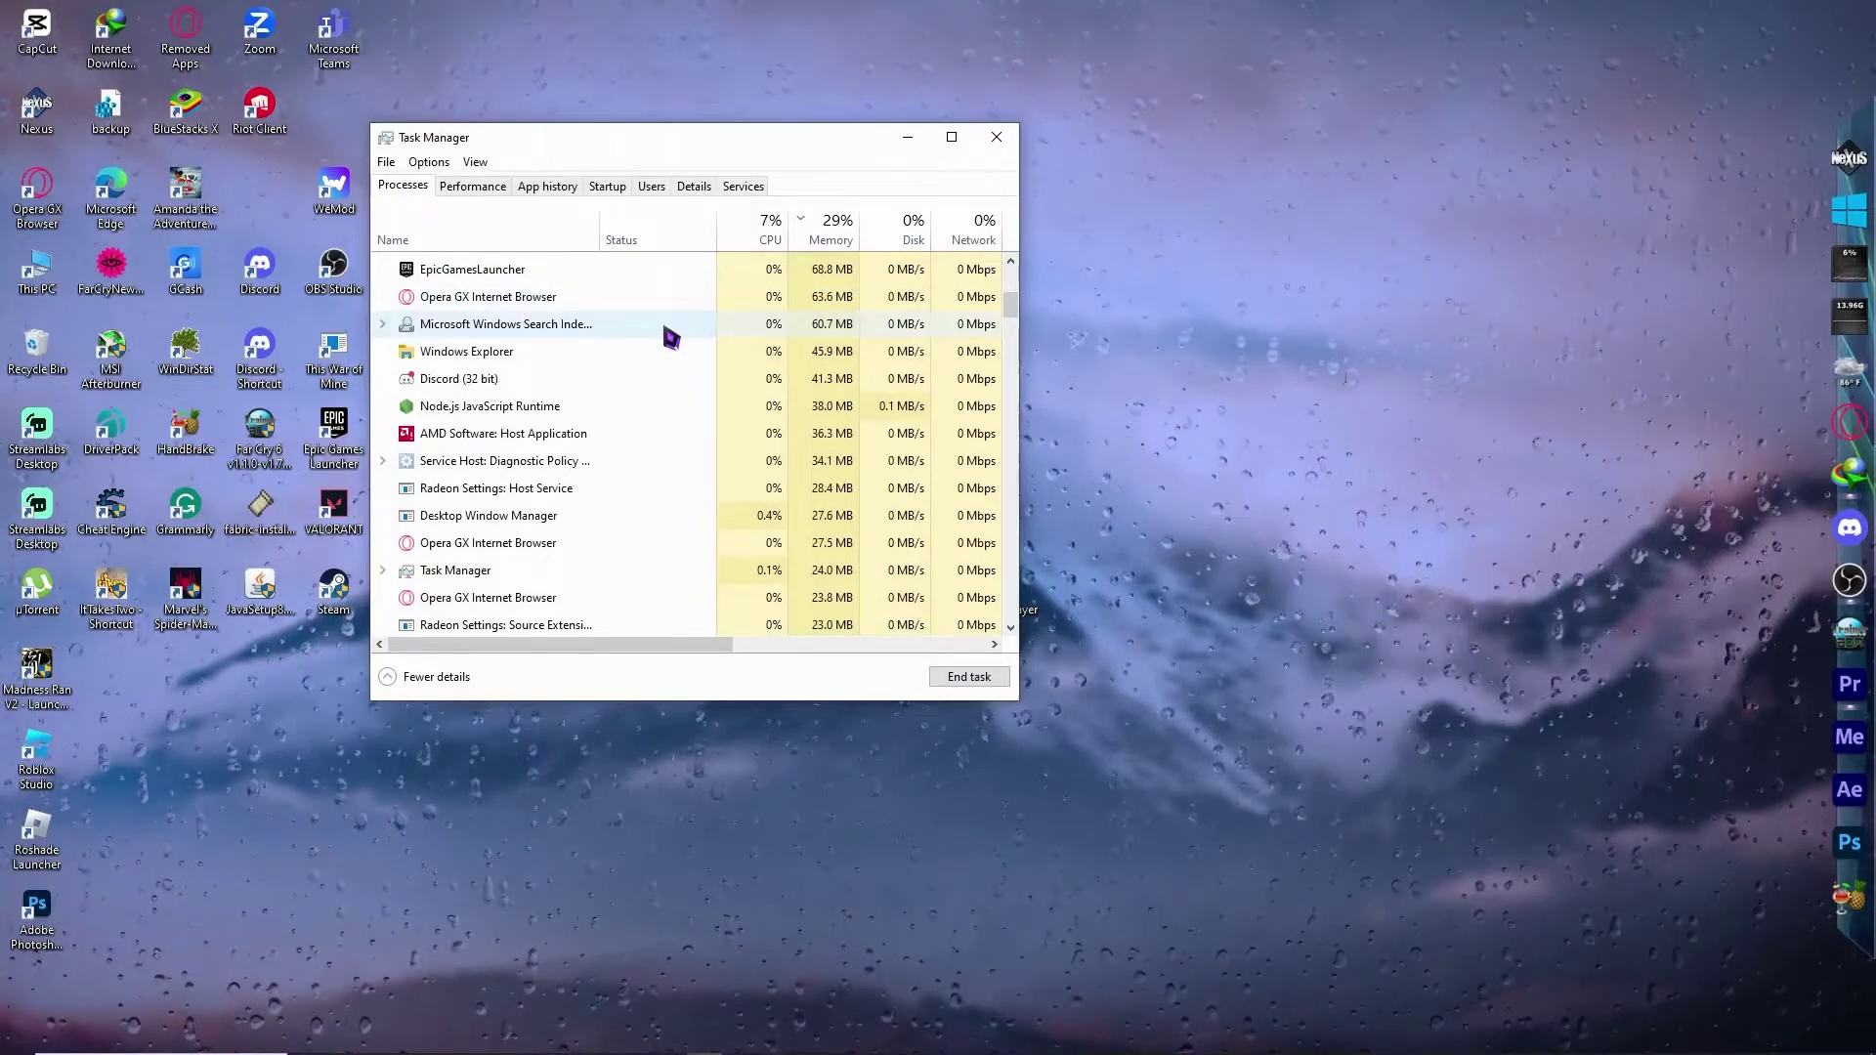
pyautogui.click(996, 137)
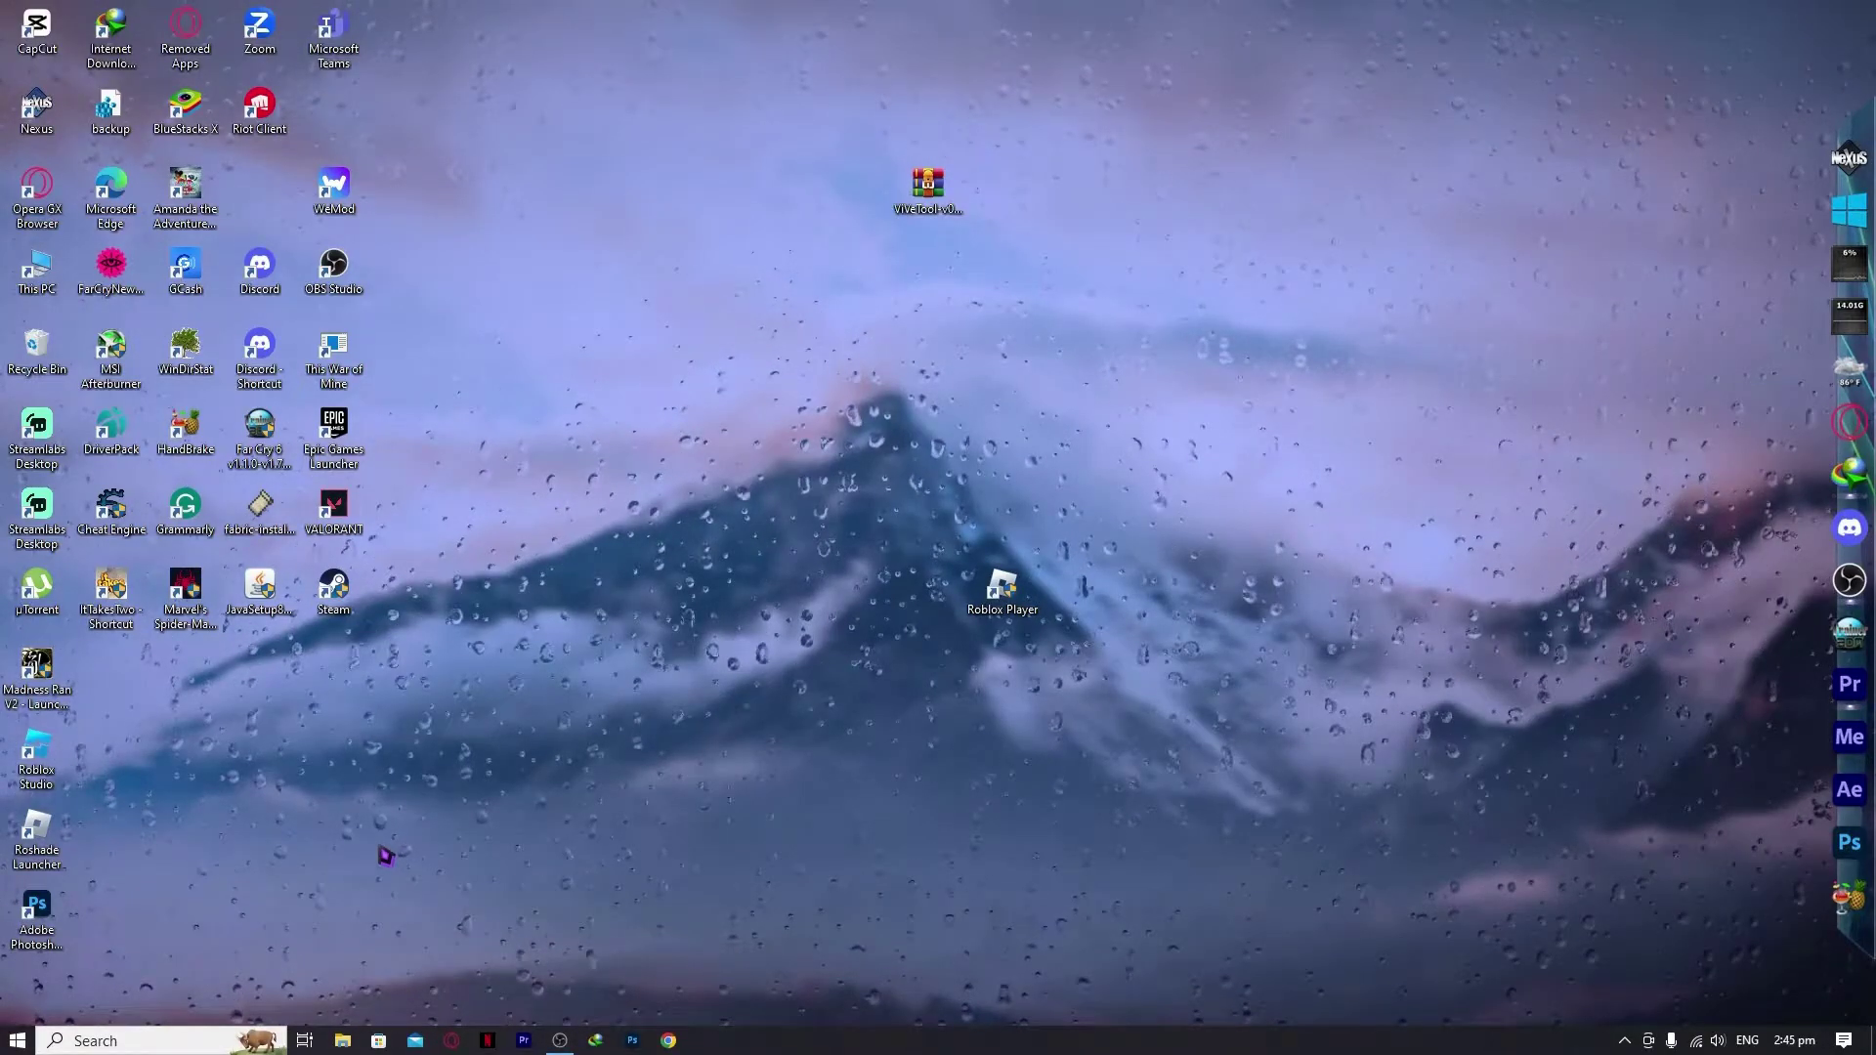
# Step: Launch AMD Software: Adrenalin Edition from a Start search for 'amd'
pyautogui.press('super')
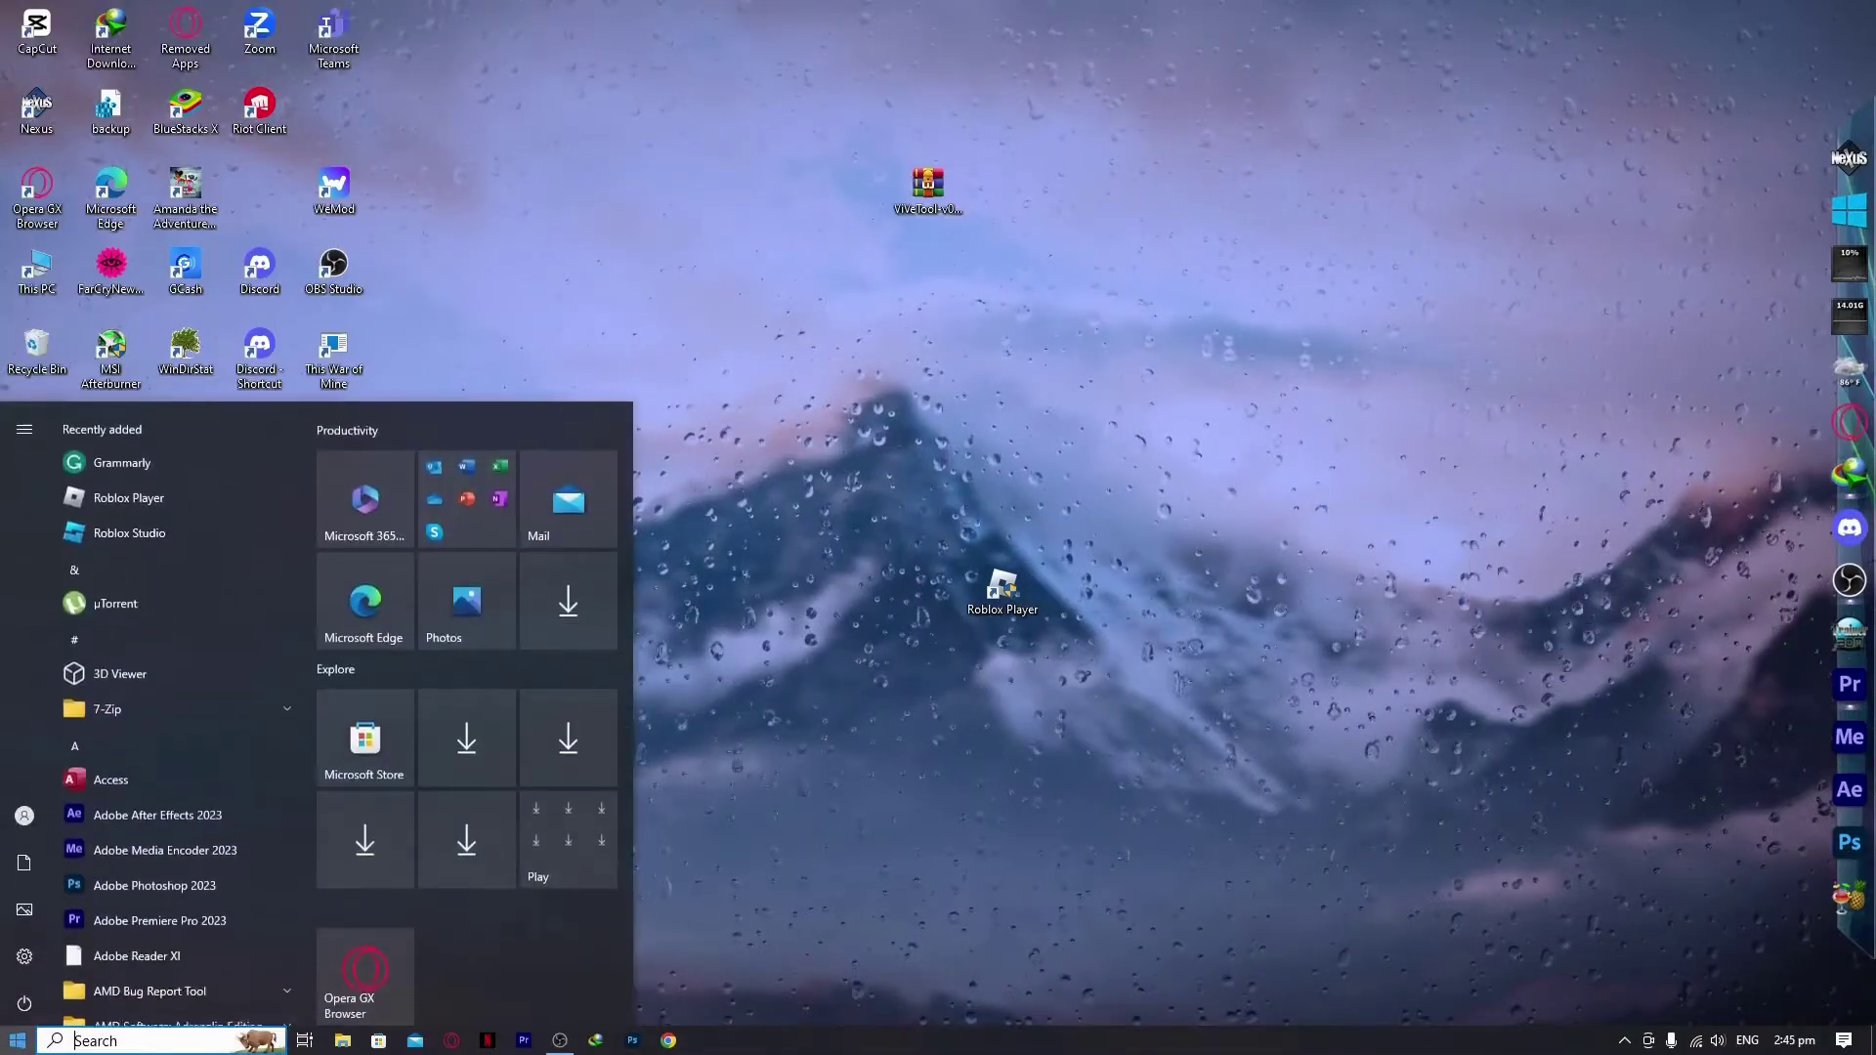
pyautogui.write('amd')
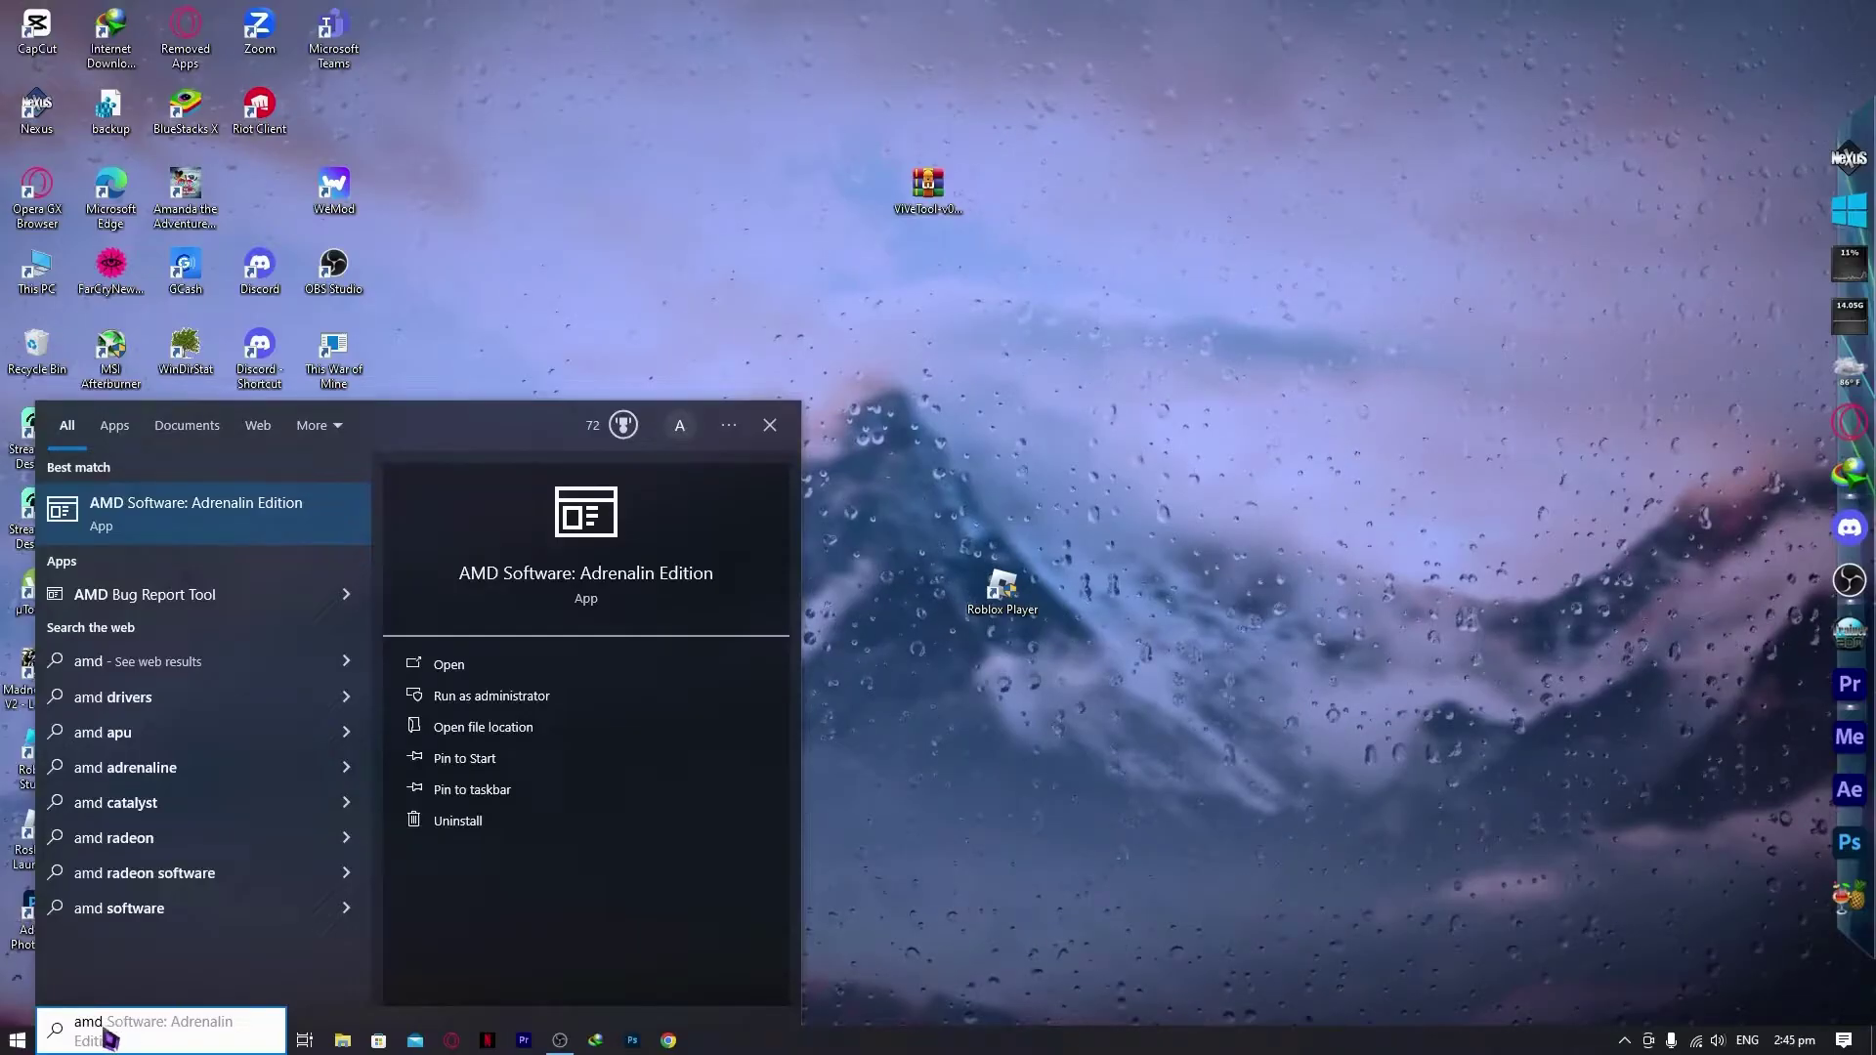
pyautogui.click(161, 521)
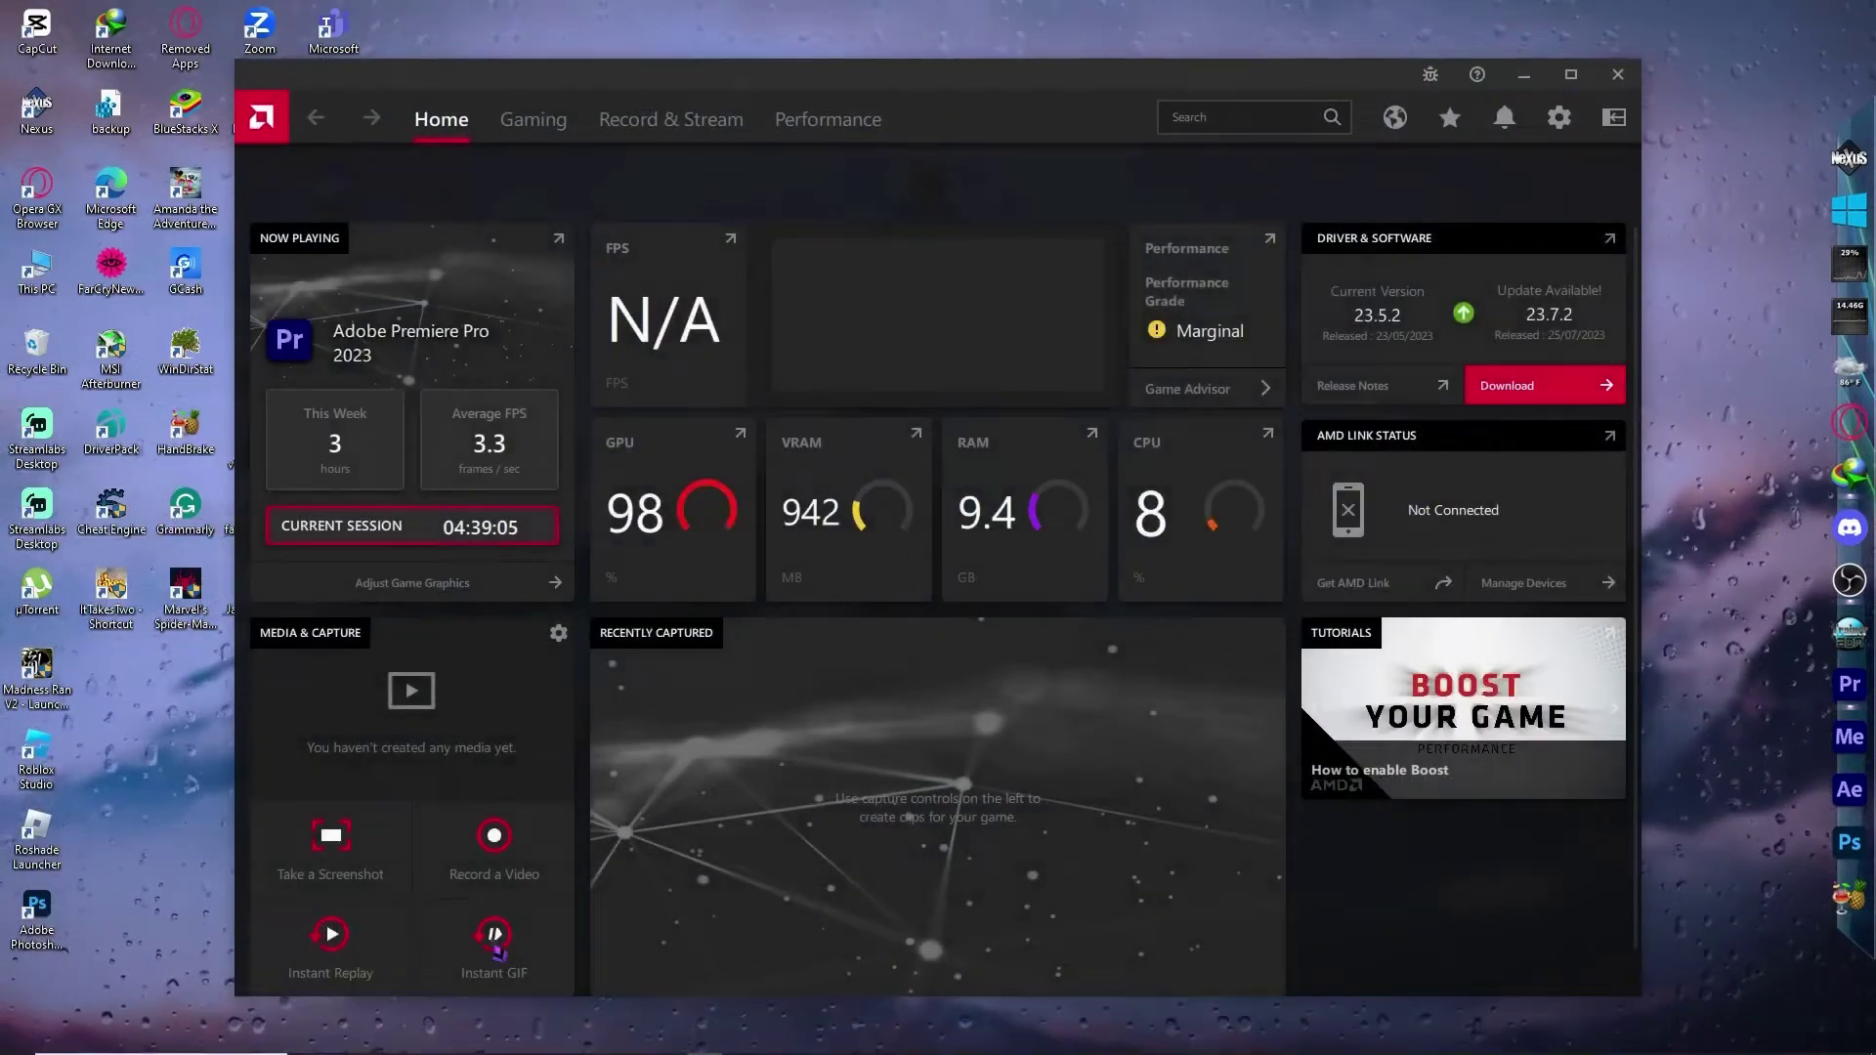
# Step: Search Start for 'nvidi', then dismiss it to return to the AMD home page
pyautogui.press('super')
pyautogui.write('nvb')
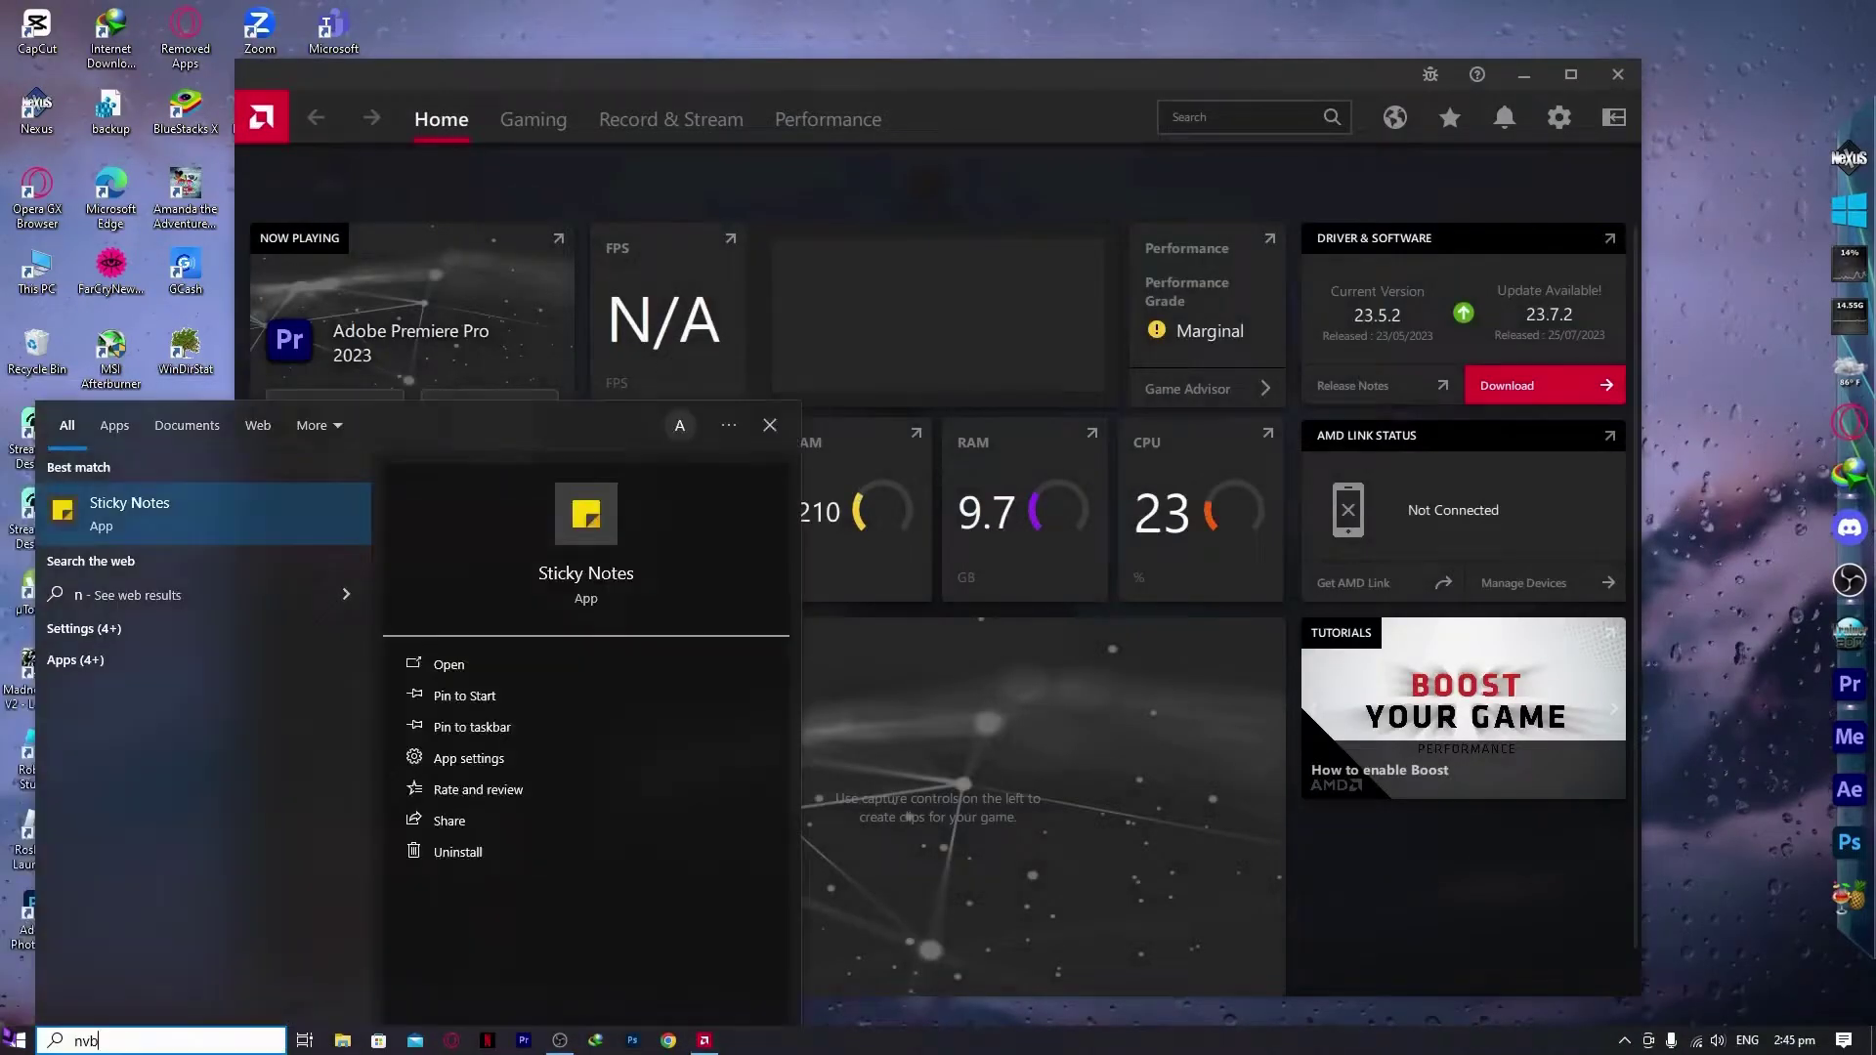
pyautogui.press('BackSpace')
pyautogui.write('idi')
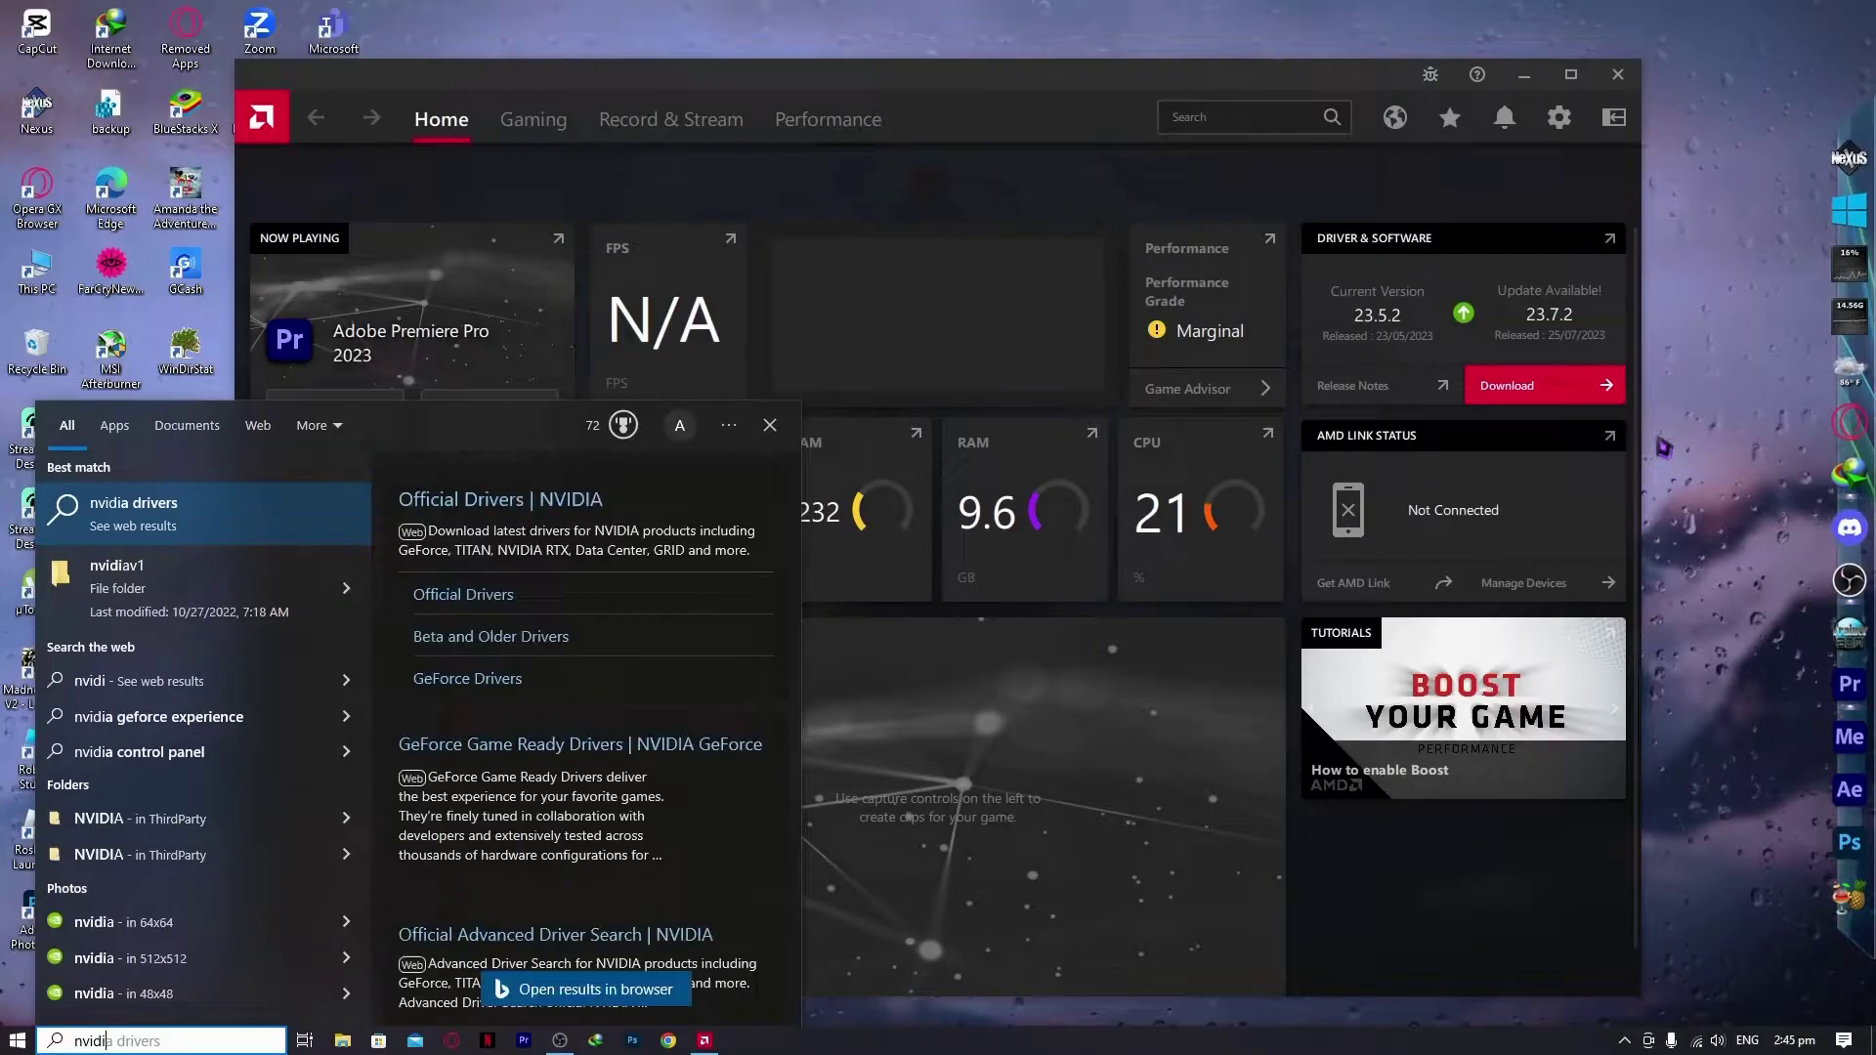
pyautogui.press('Escape')
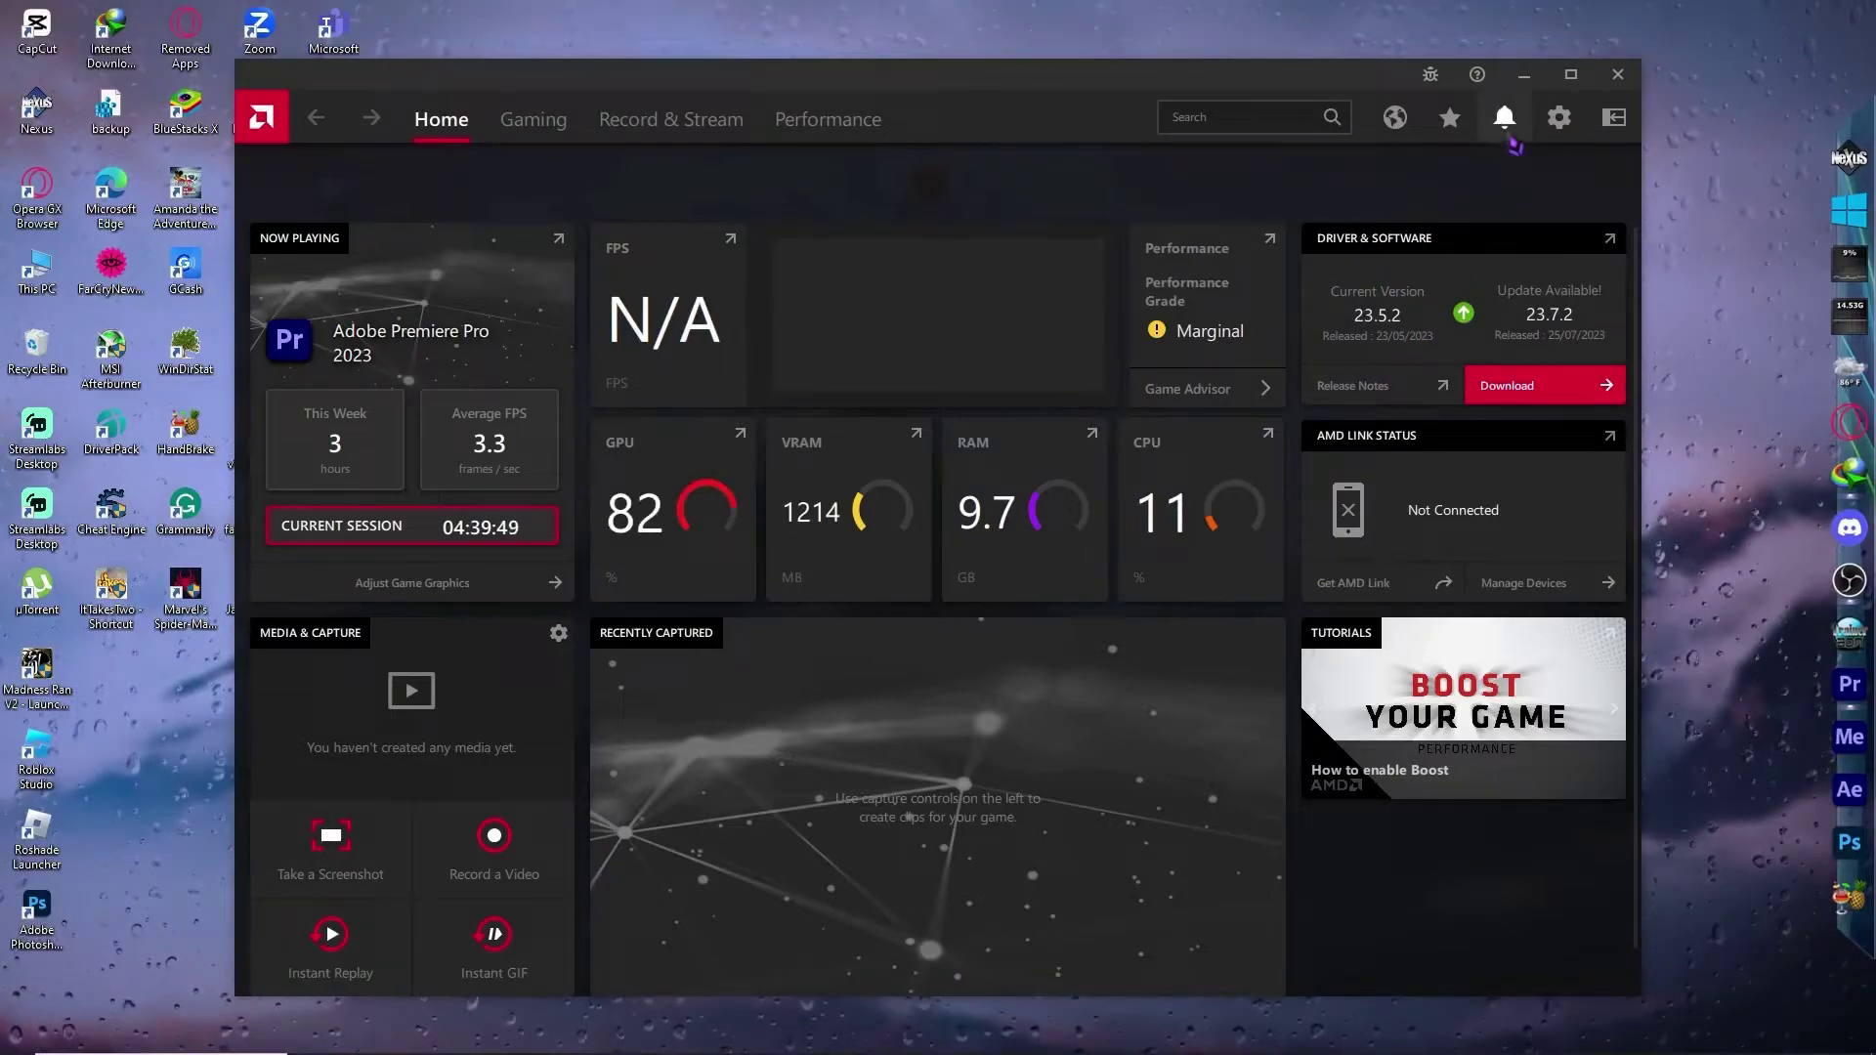
# Step: Close AMD Software and open Graphics settings through a Start search for 'graphics'
pyautogui.click(1616, 82)
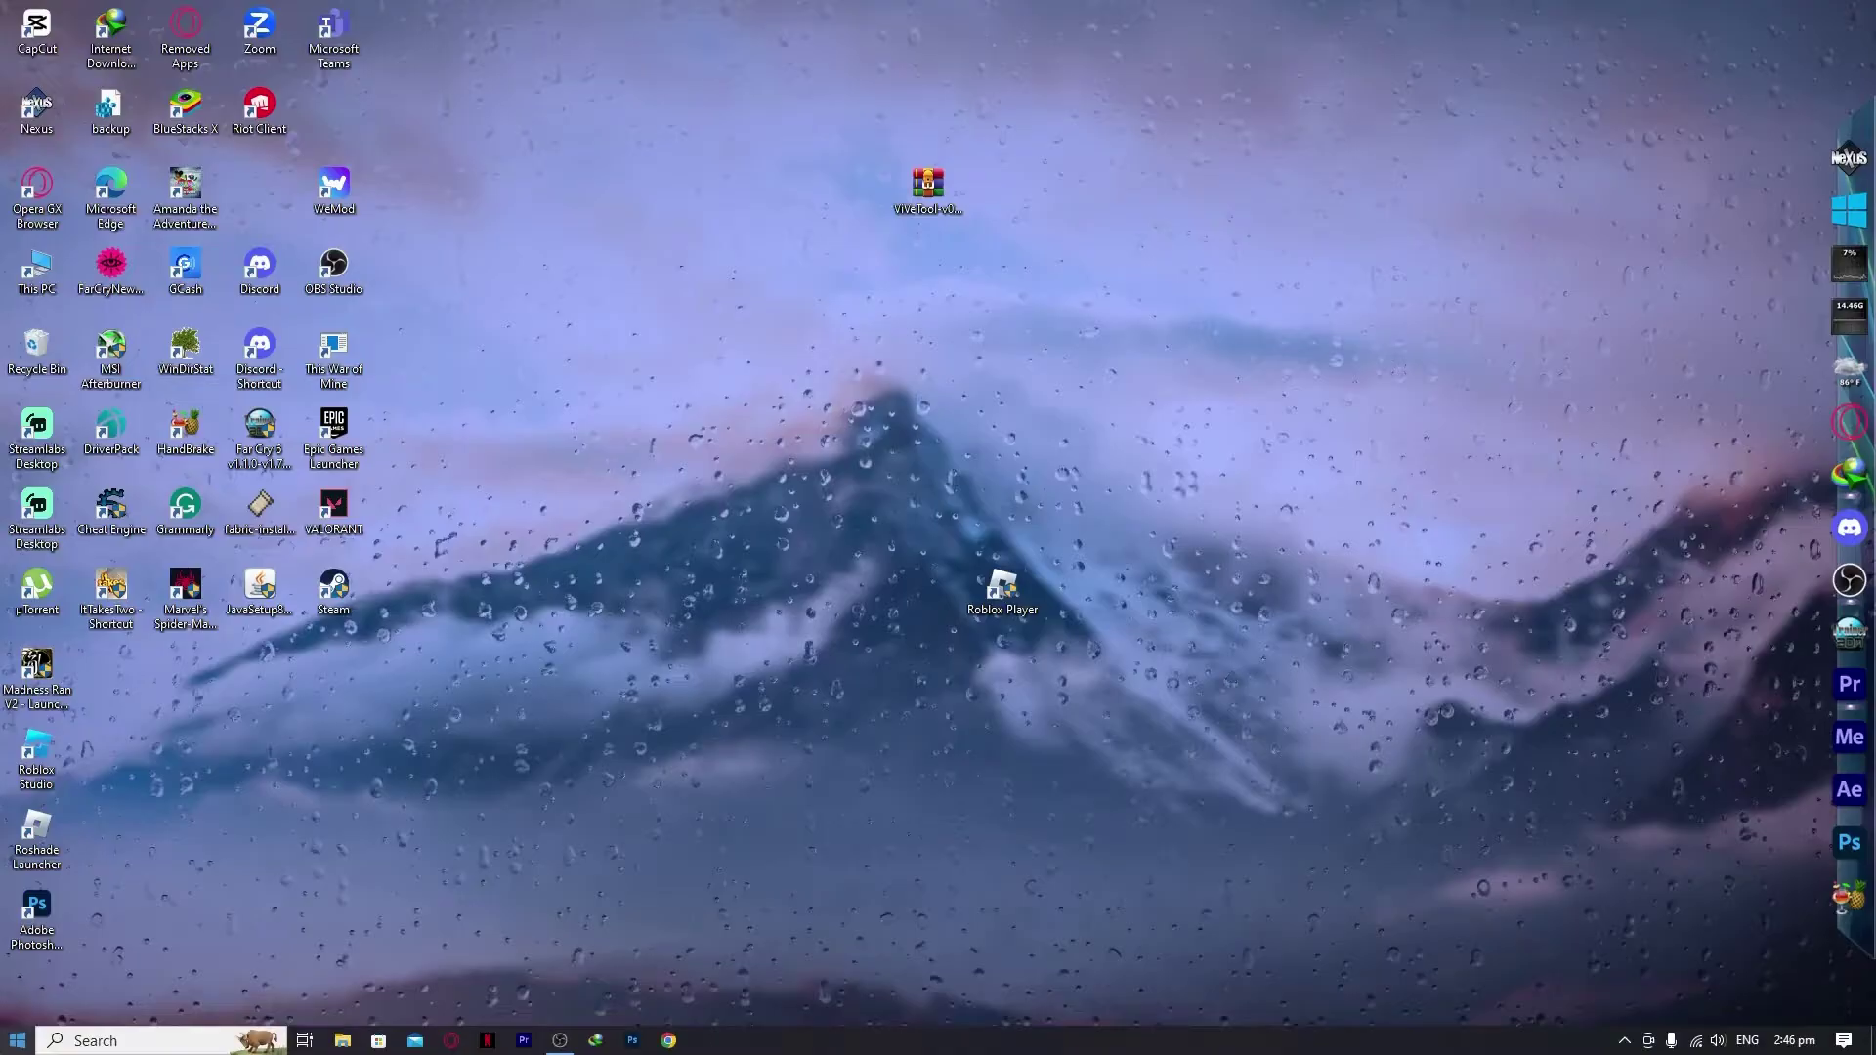
pyautogui.click(18, 1040)
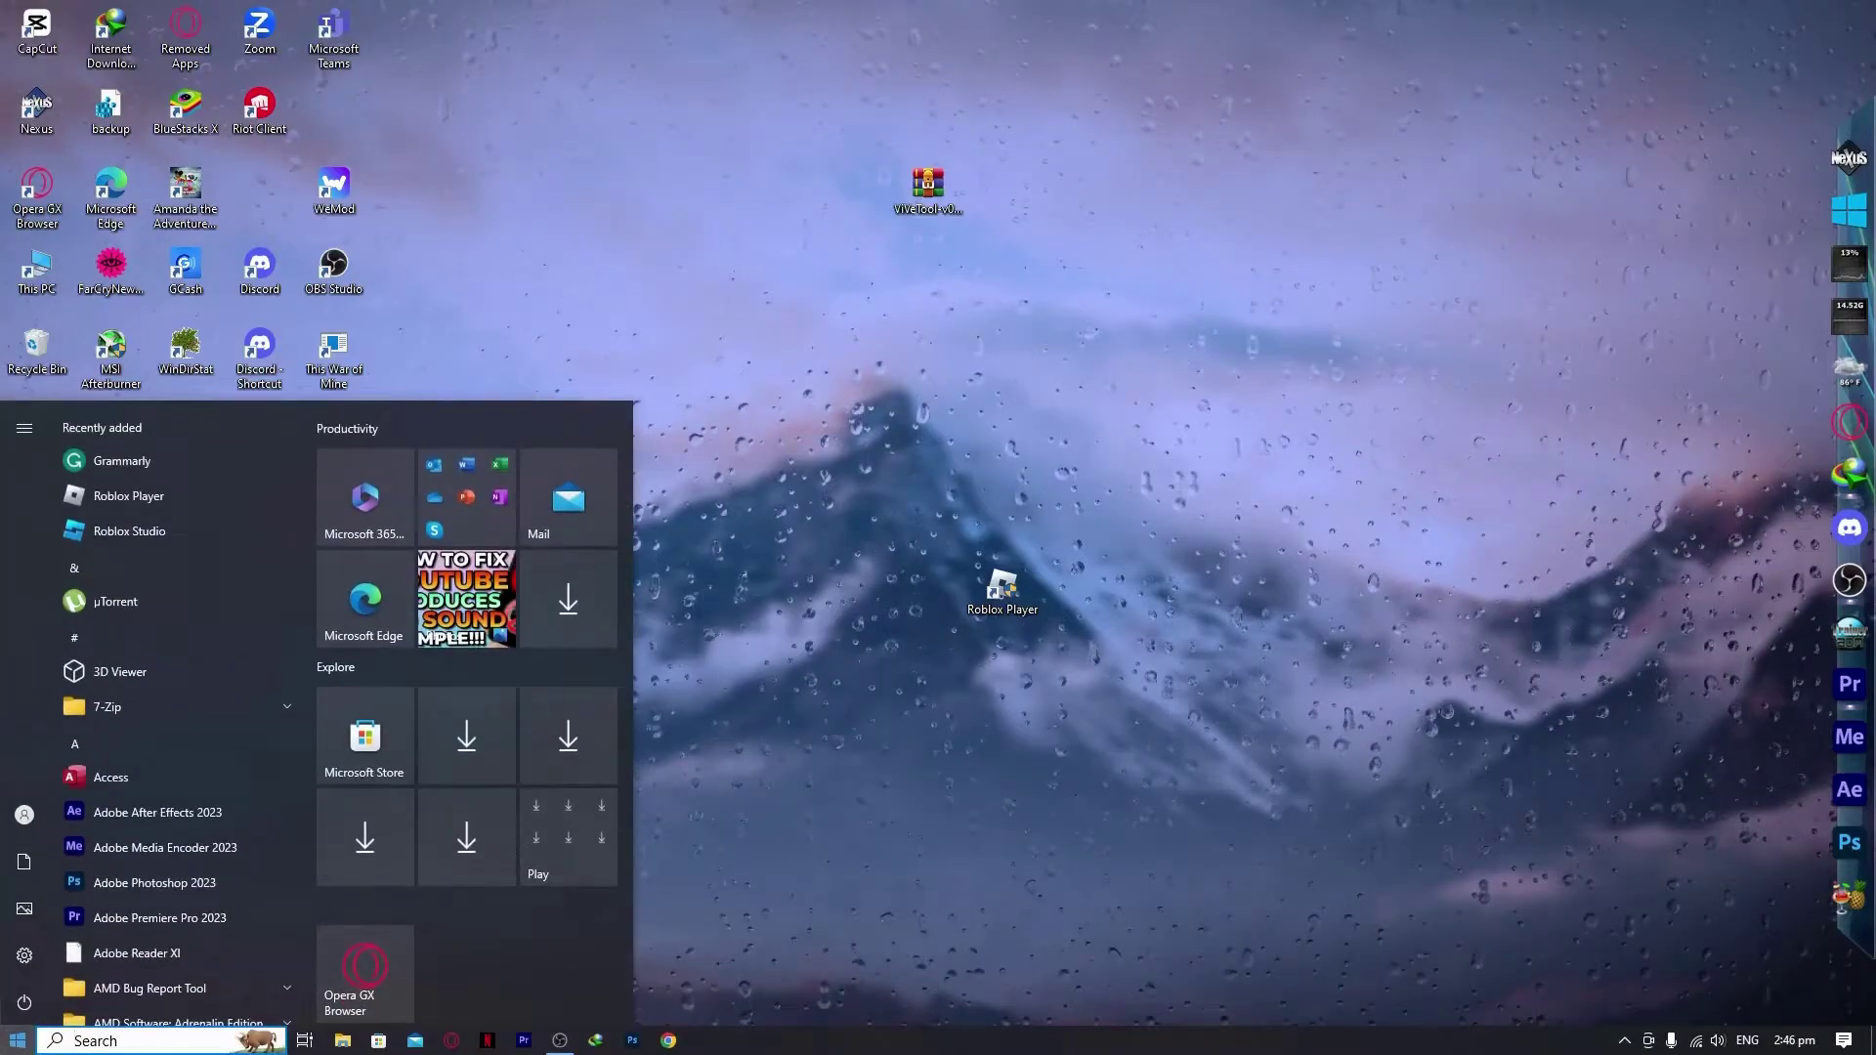
pyautogui.write('g')
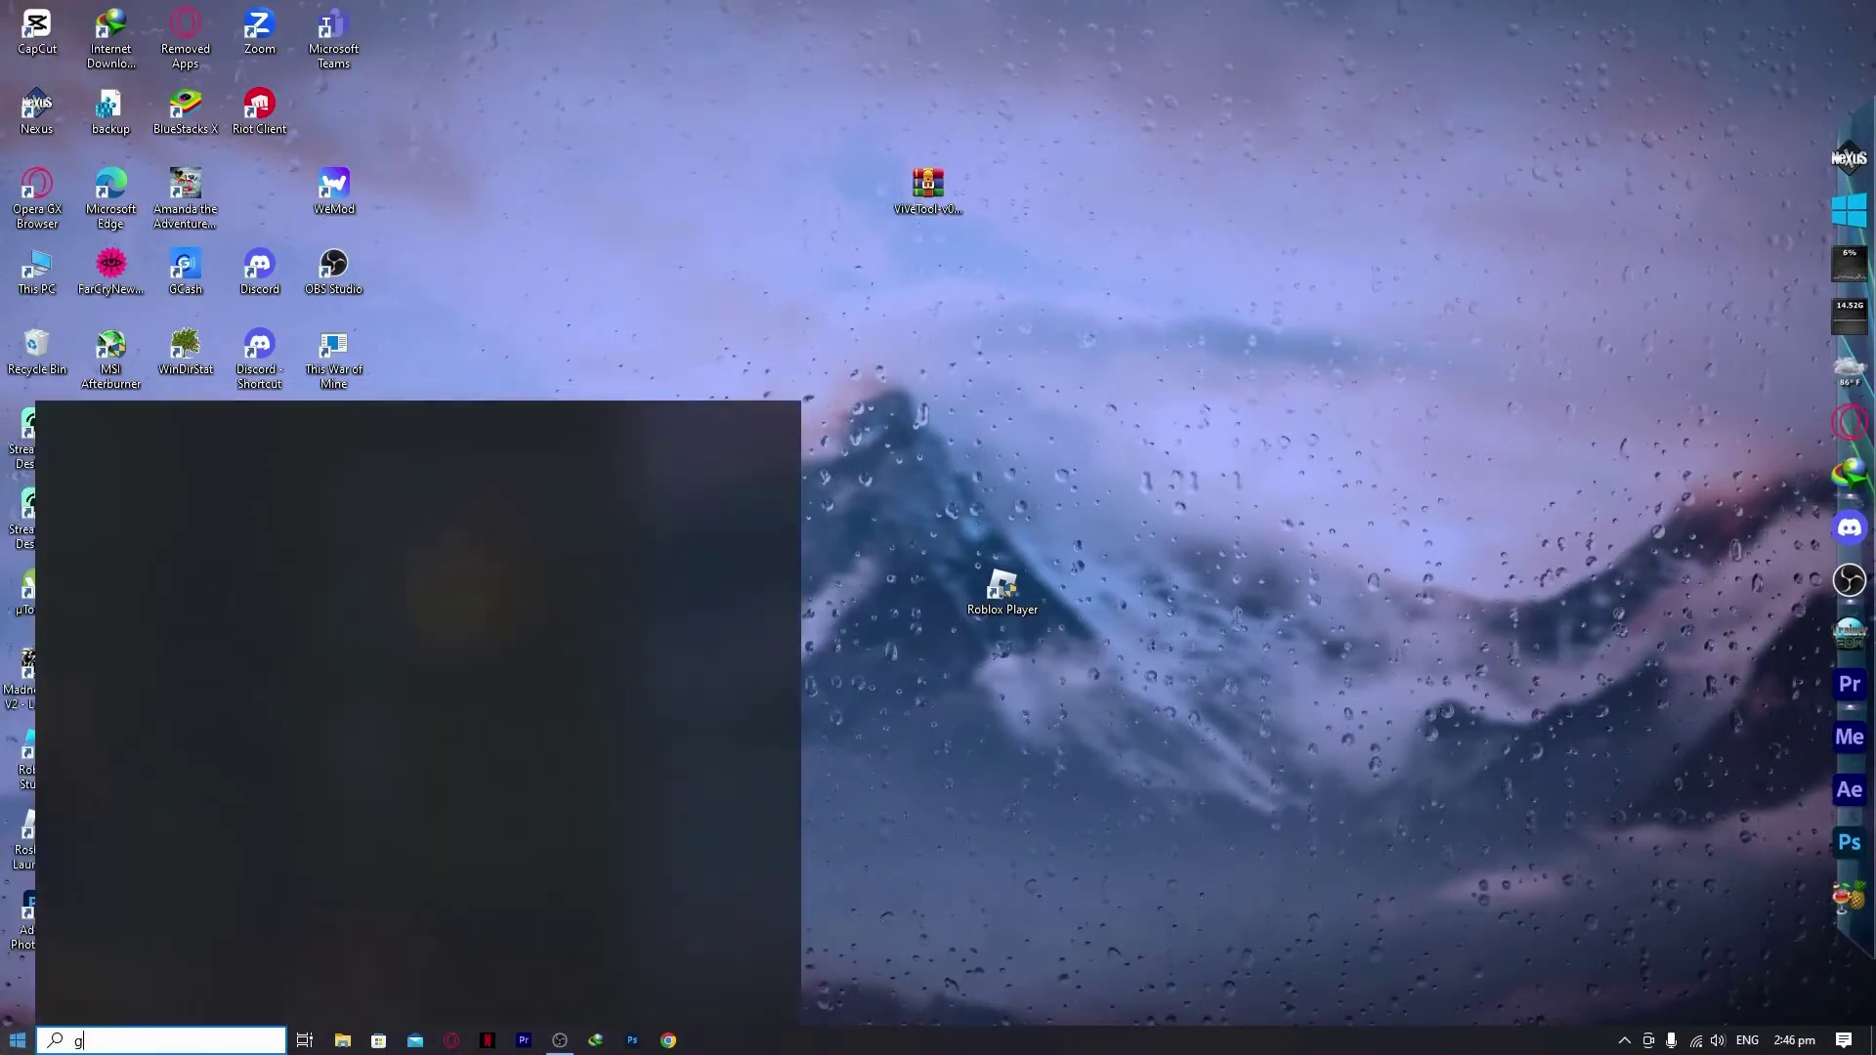
pyautogui.write('raphics')
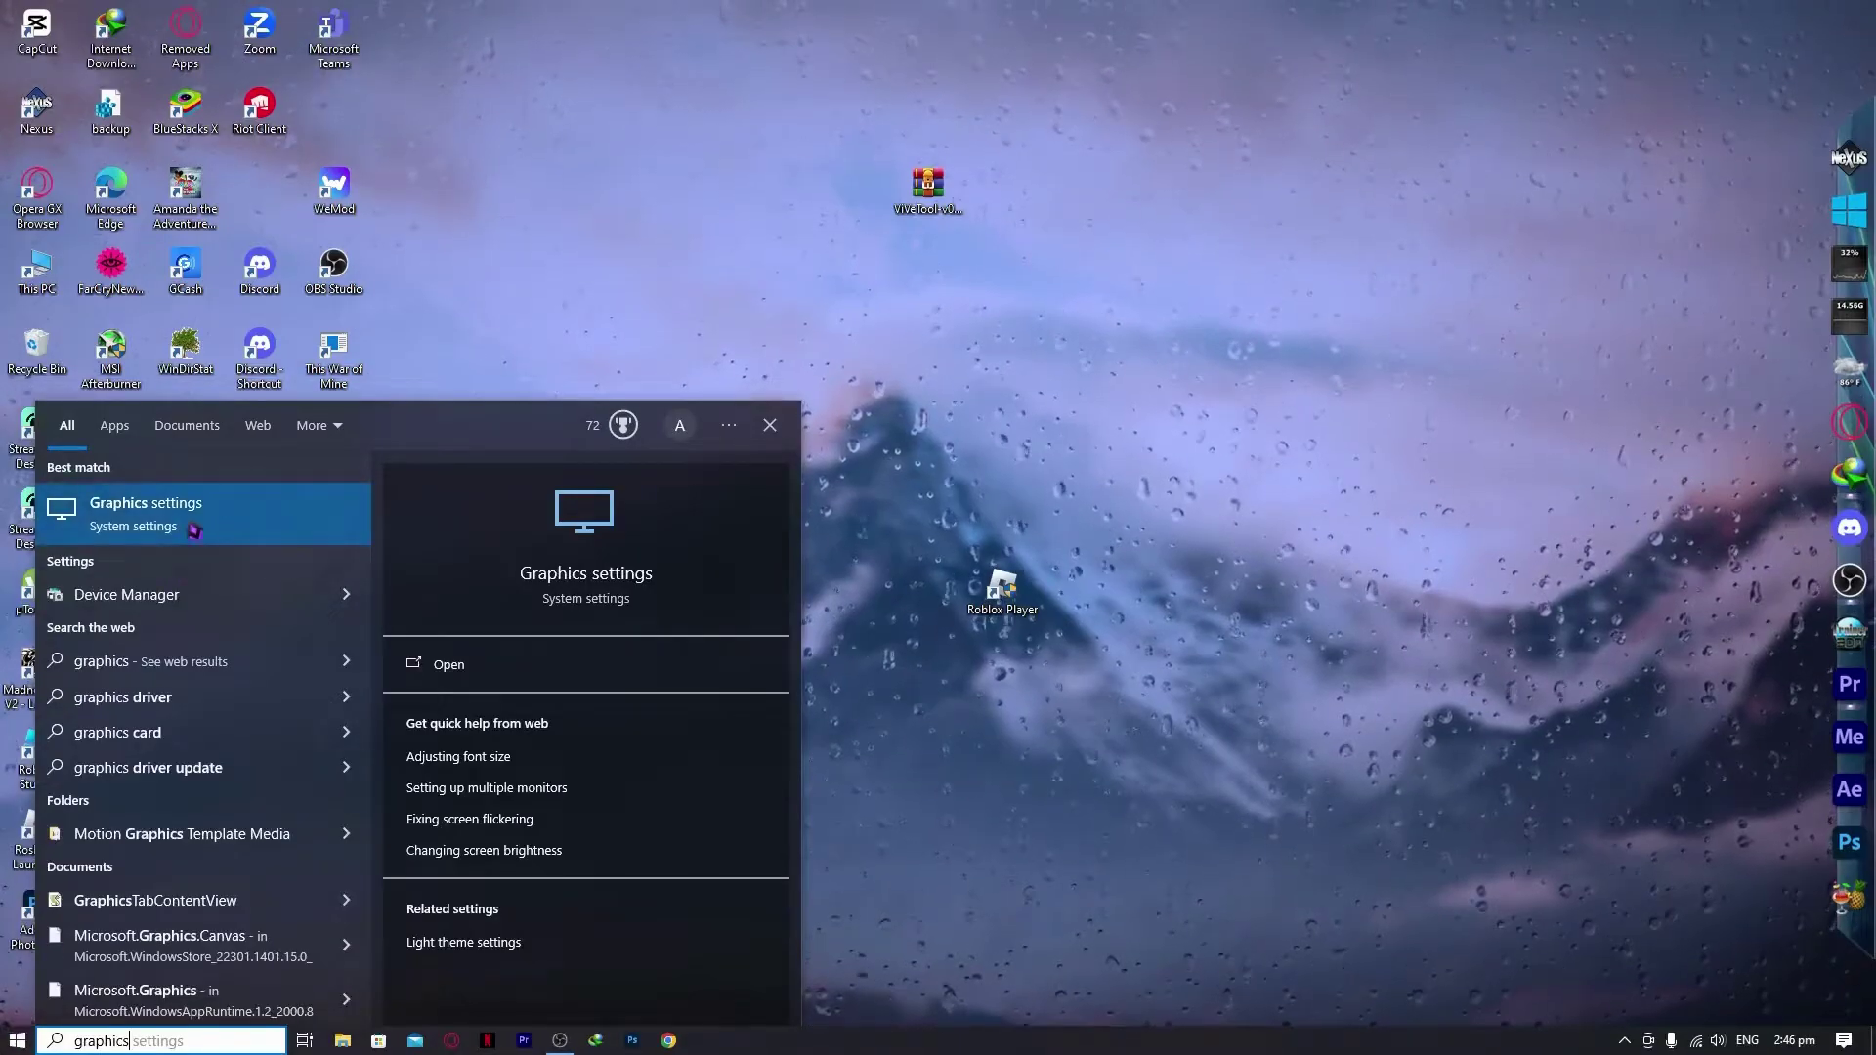
pyautogui.click(79, 532)
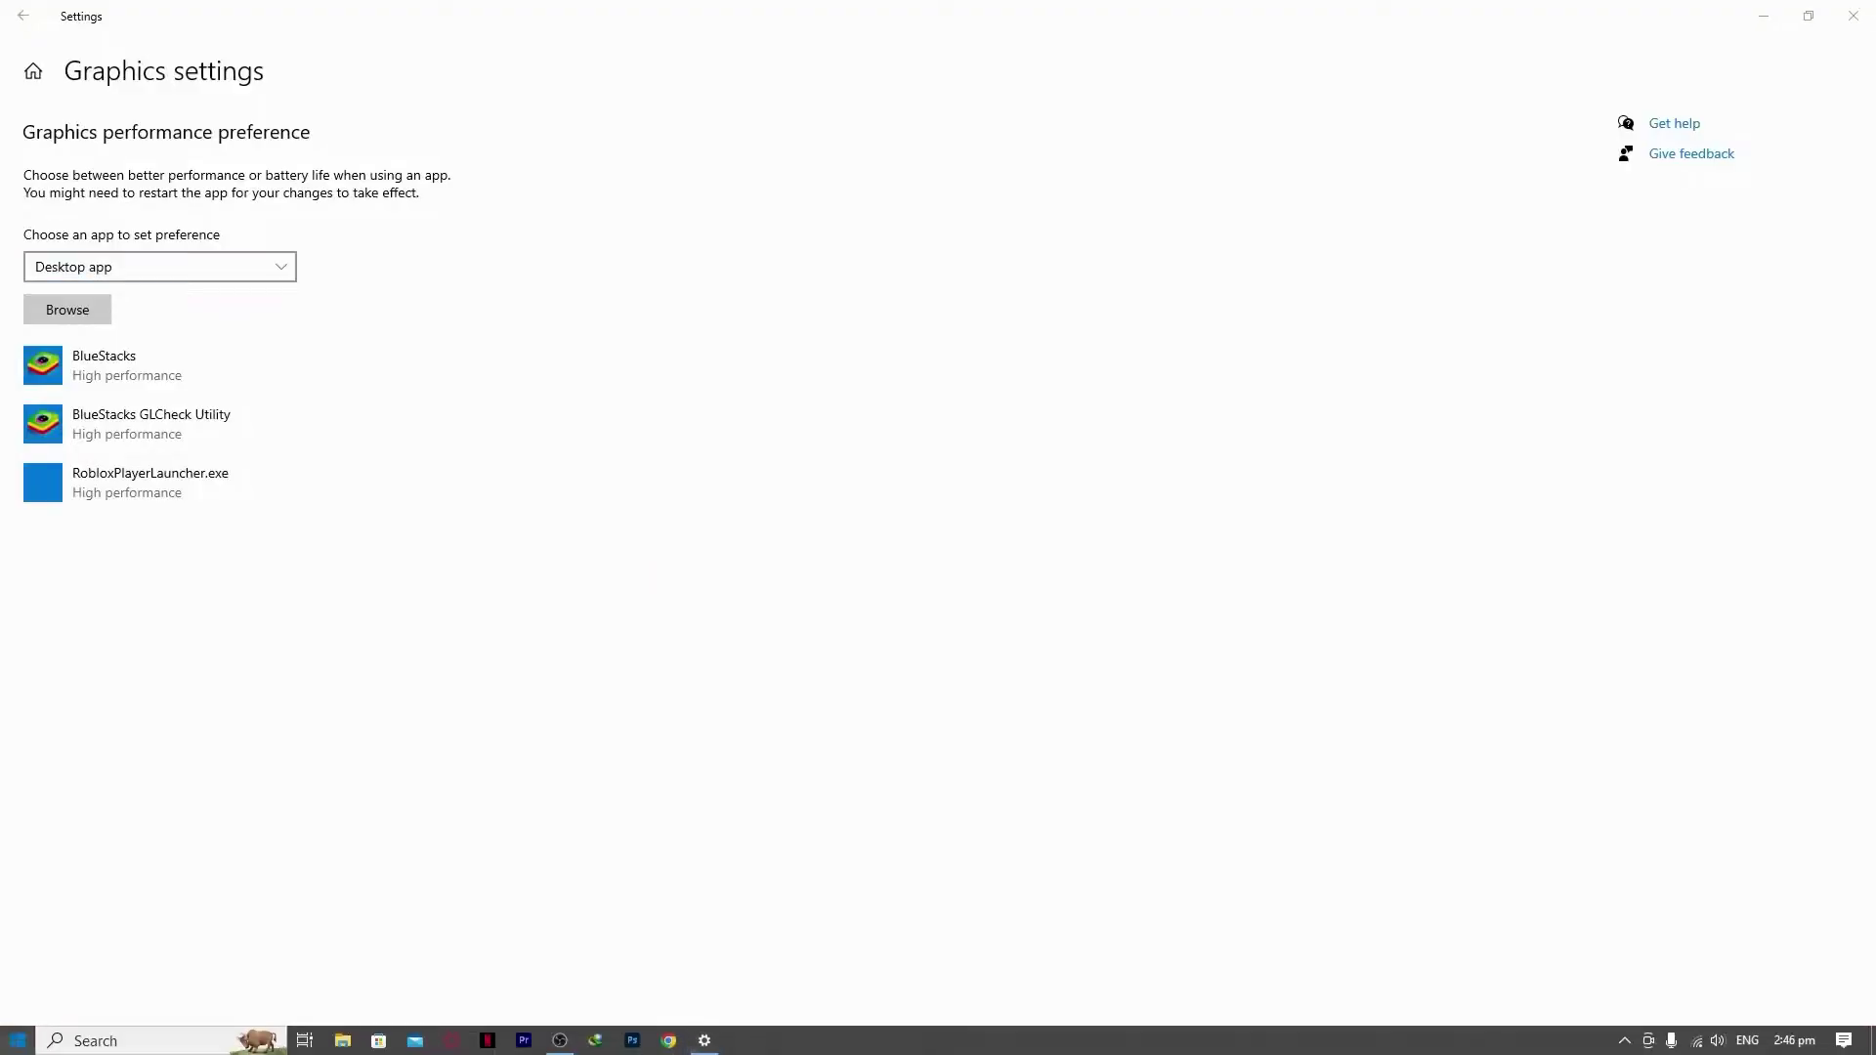
# Step: Open the Browse file picker for adding a desktop app to graphics preferences
pyautogui.click(17, 1041)
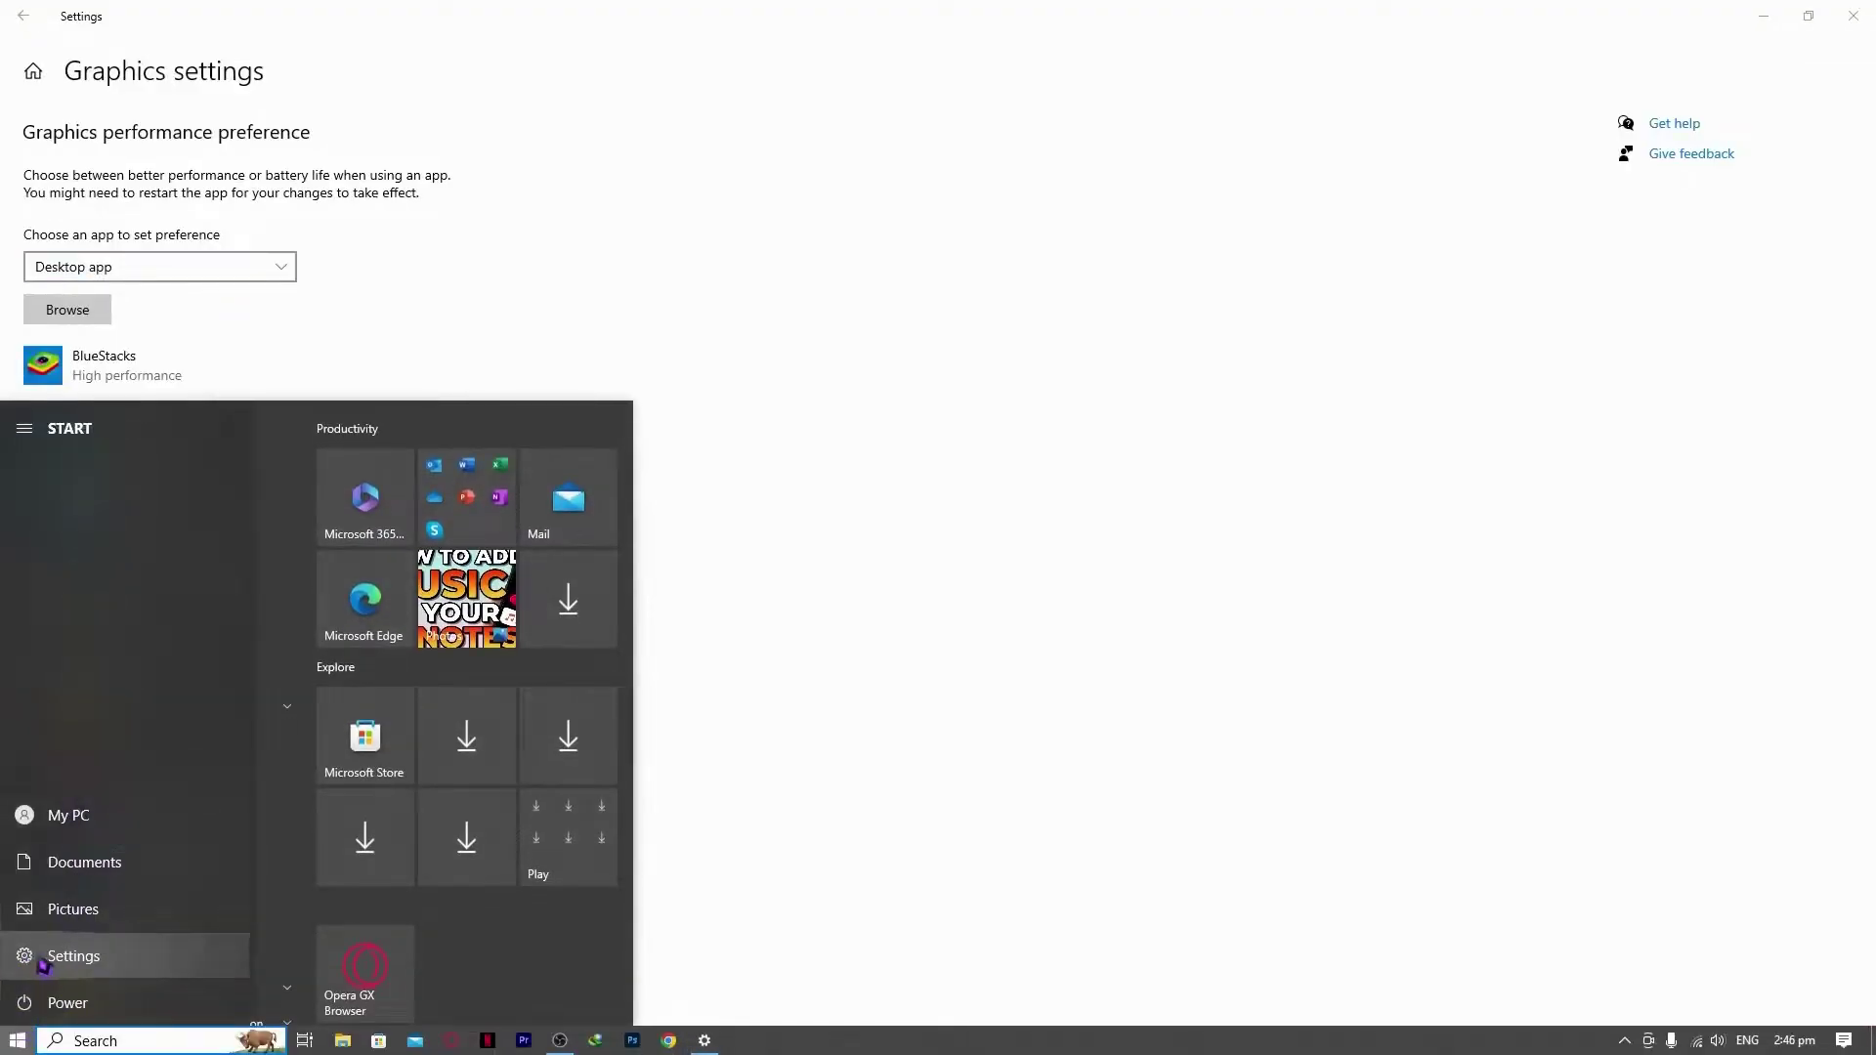
pyautogui.click(1299, 445)
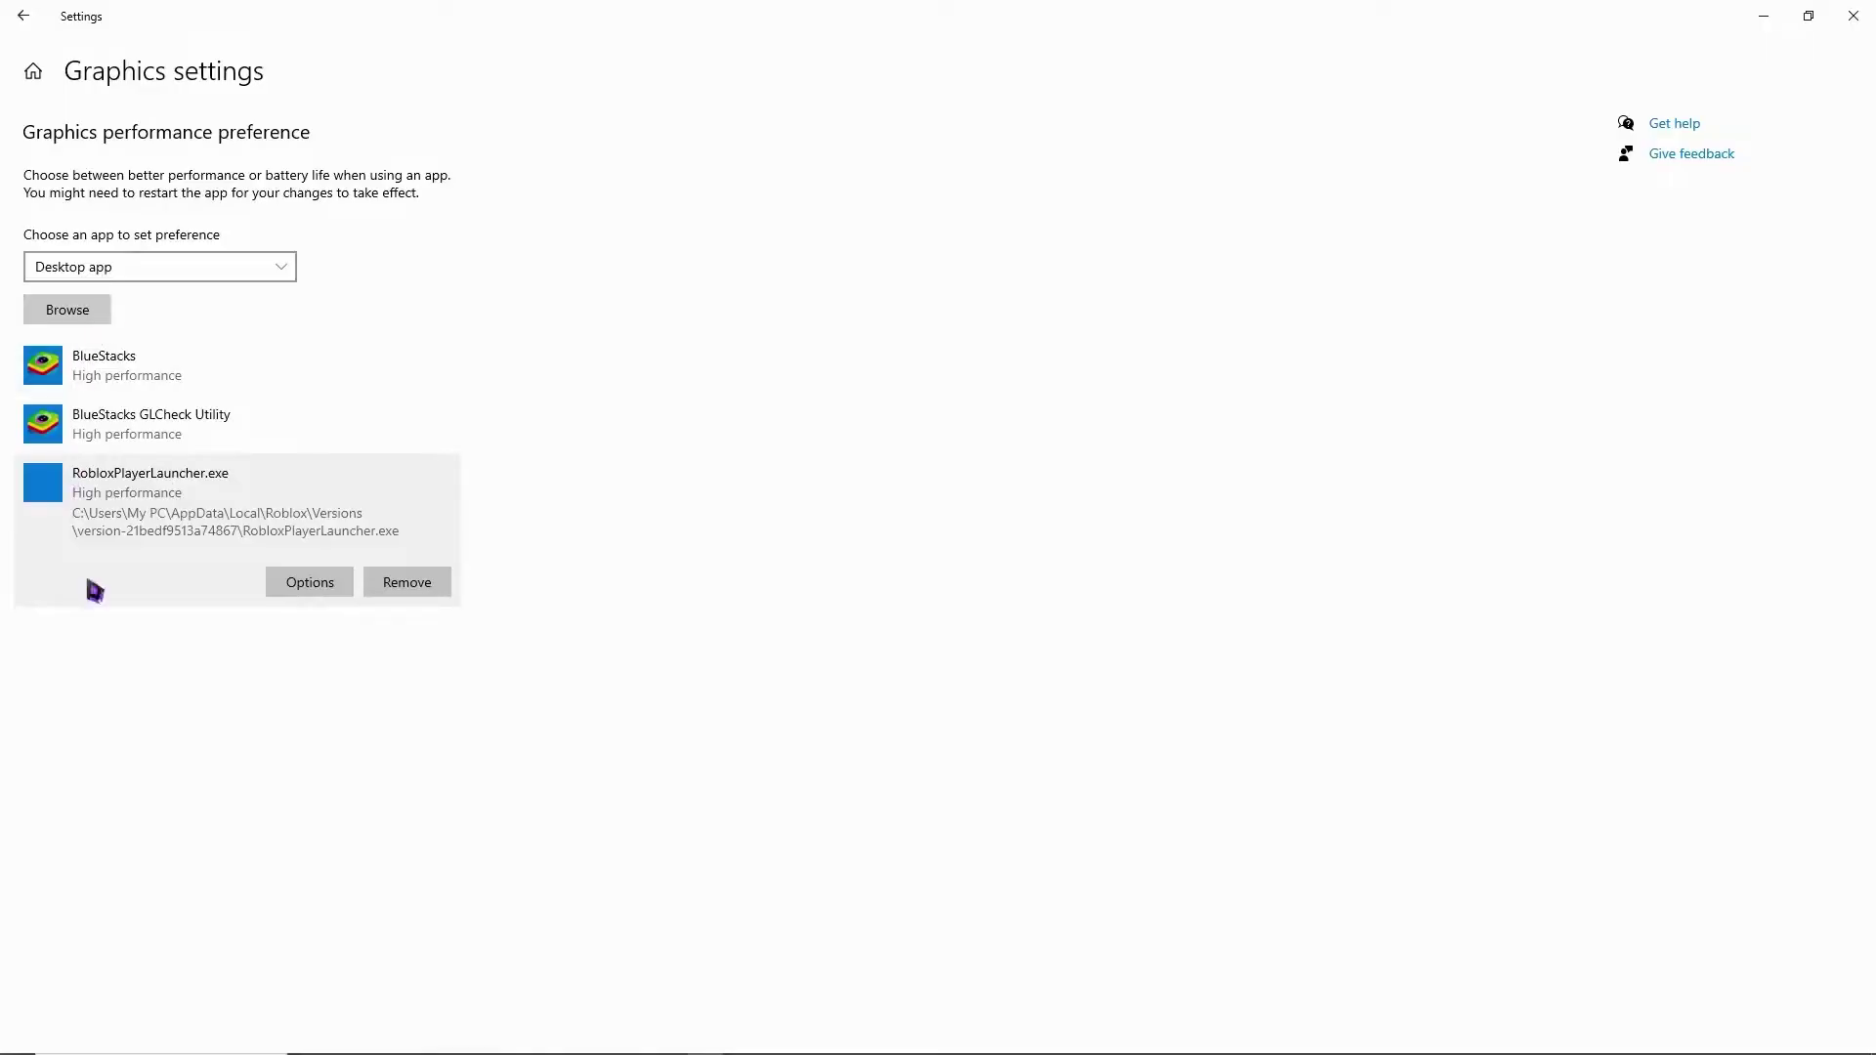
pyautogui.click(66, 311)
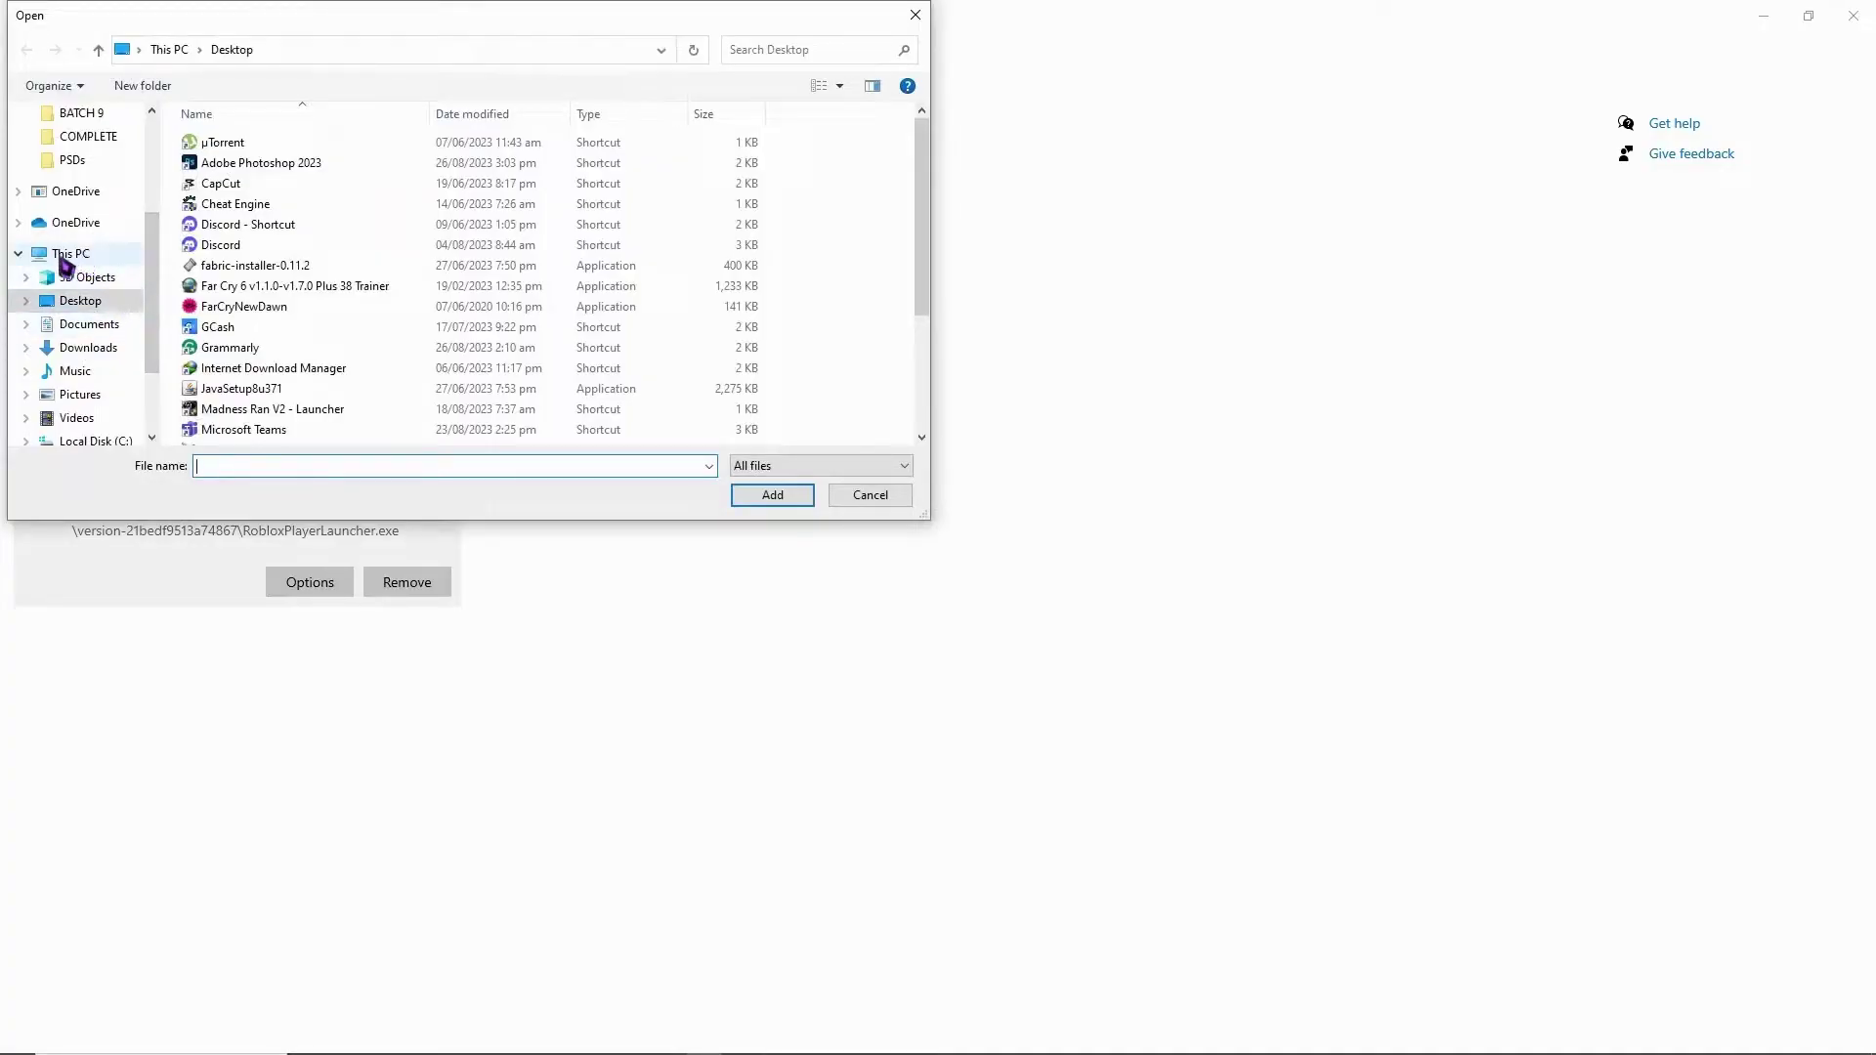
# Step: Add RobloxPlayerBeta from C:\Program Files (x86)\Roblox\Versions\version-6552be68b05d41a5 to the graphics list
pyautogui.click(70, 258)
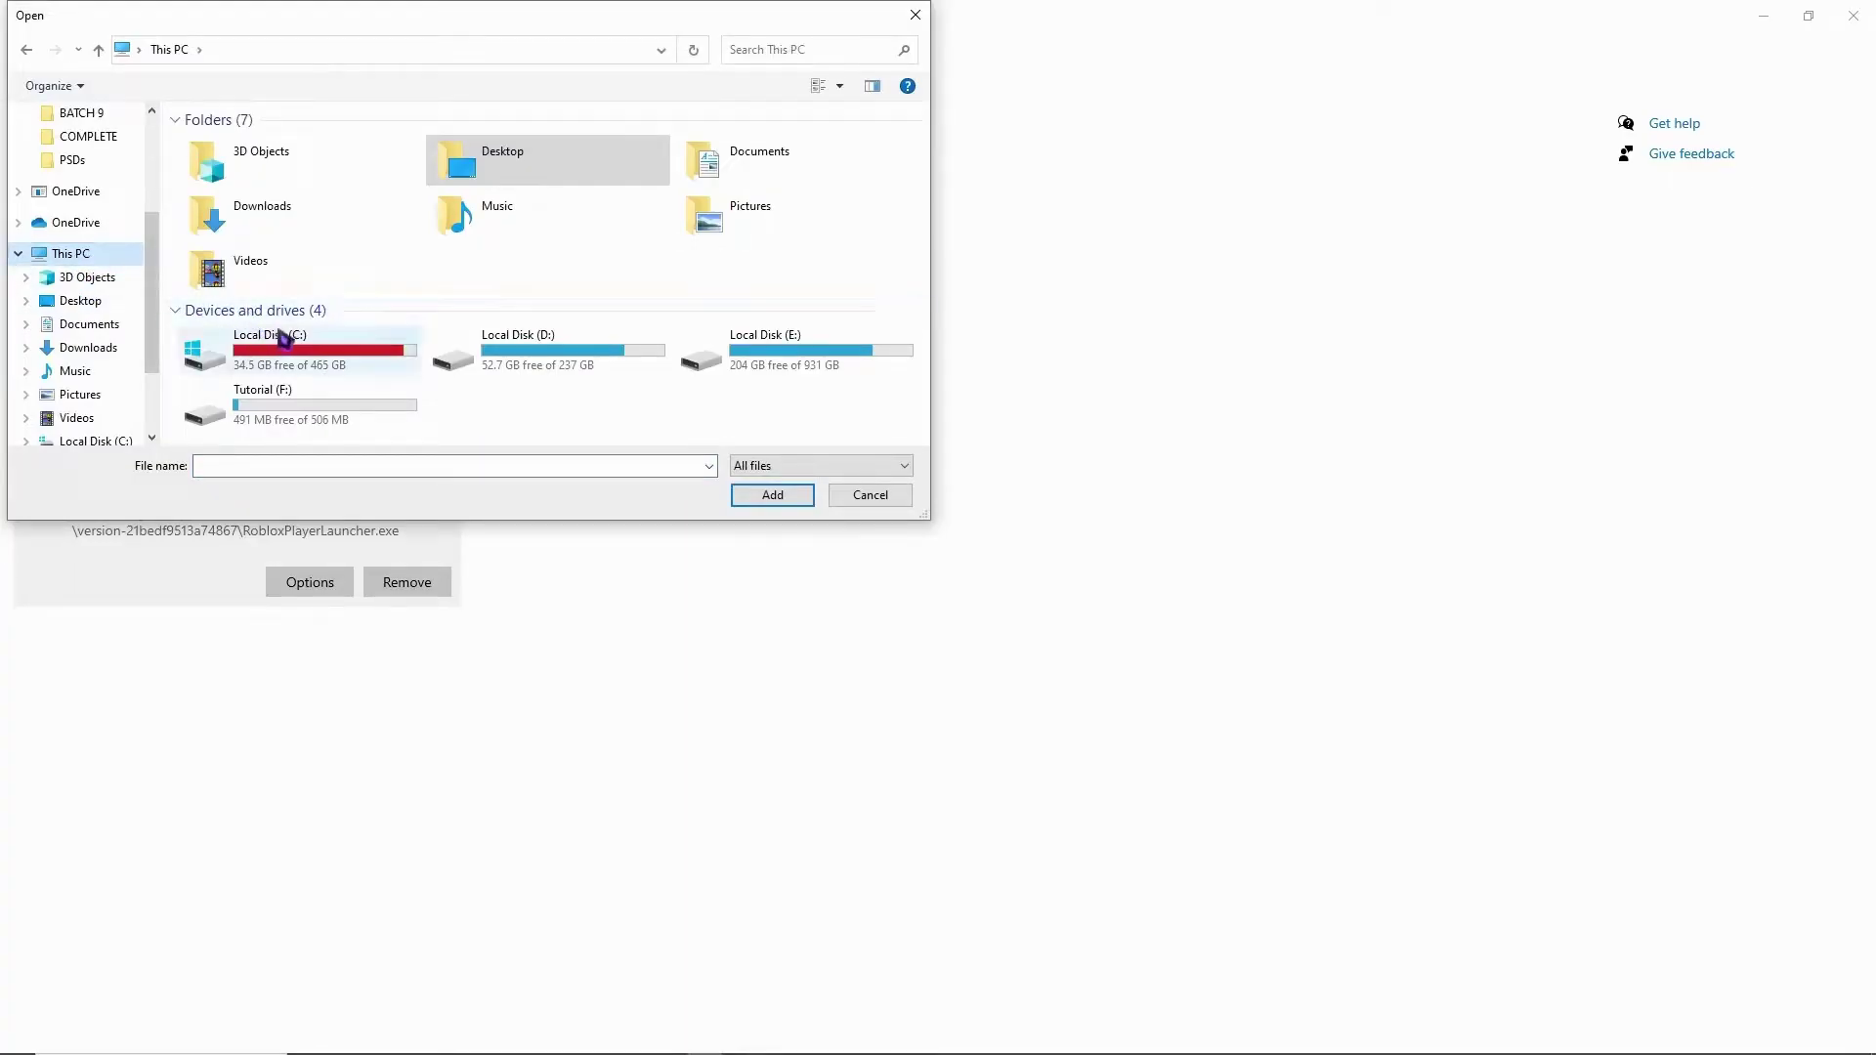
pyautogui.doubleClick(256, 359)
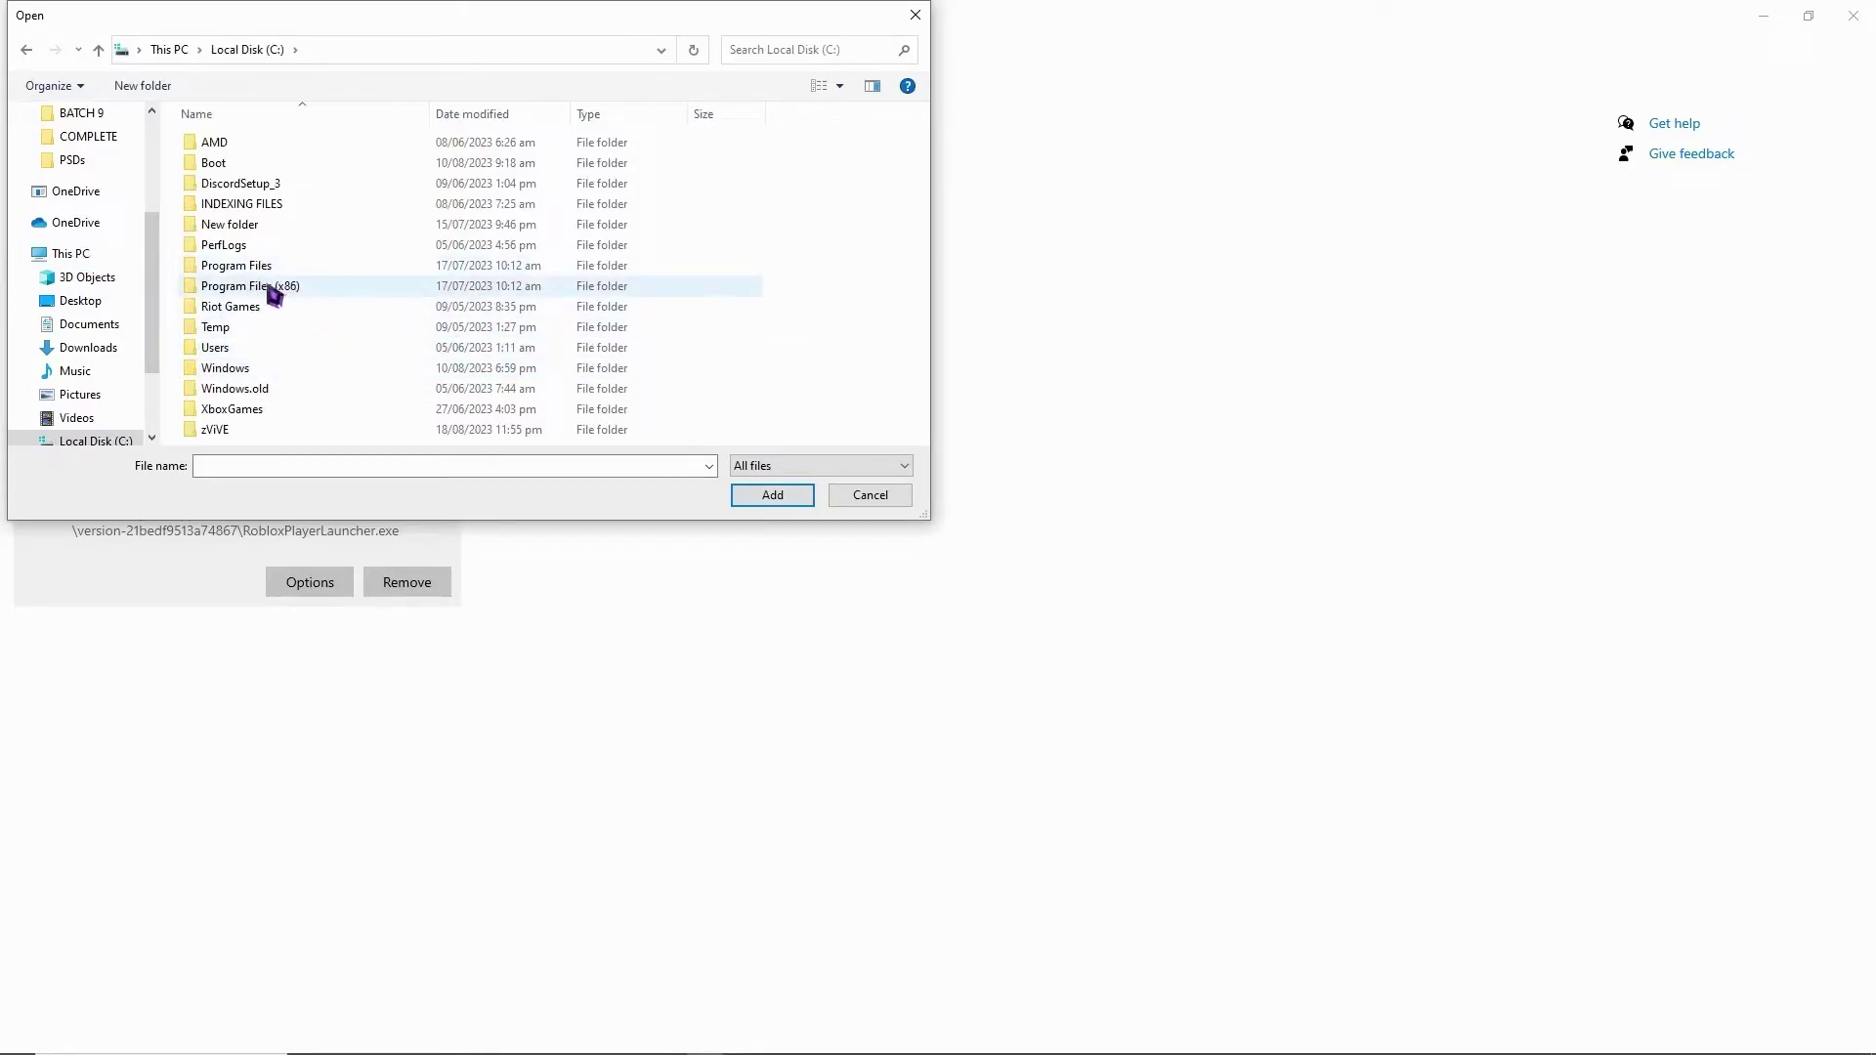
pyautogui.doubleClick(274, 288)
pyautogui.scroll(-3, 306, 286)
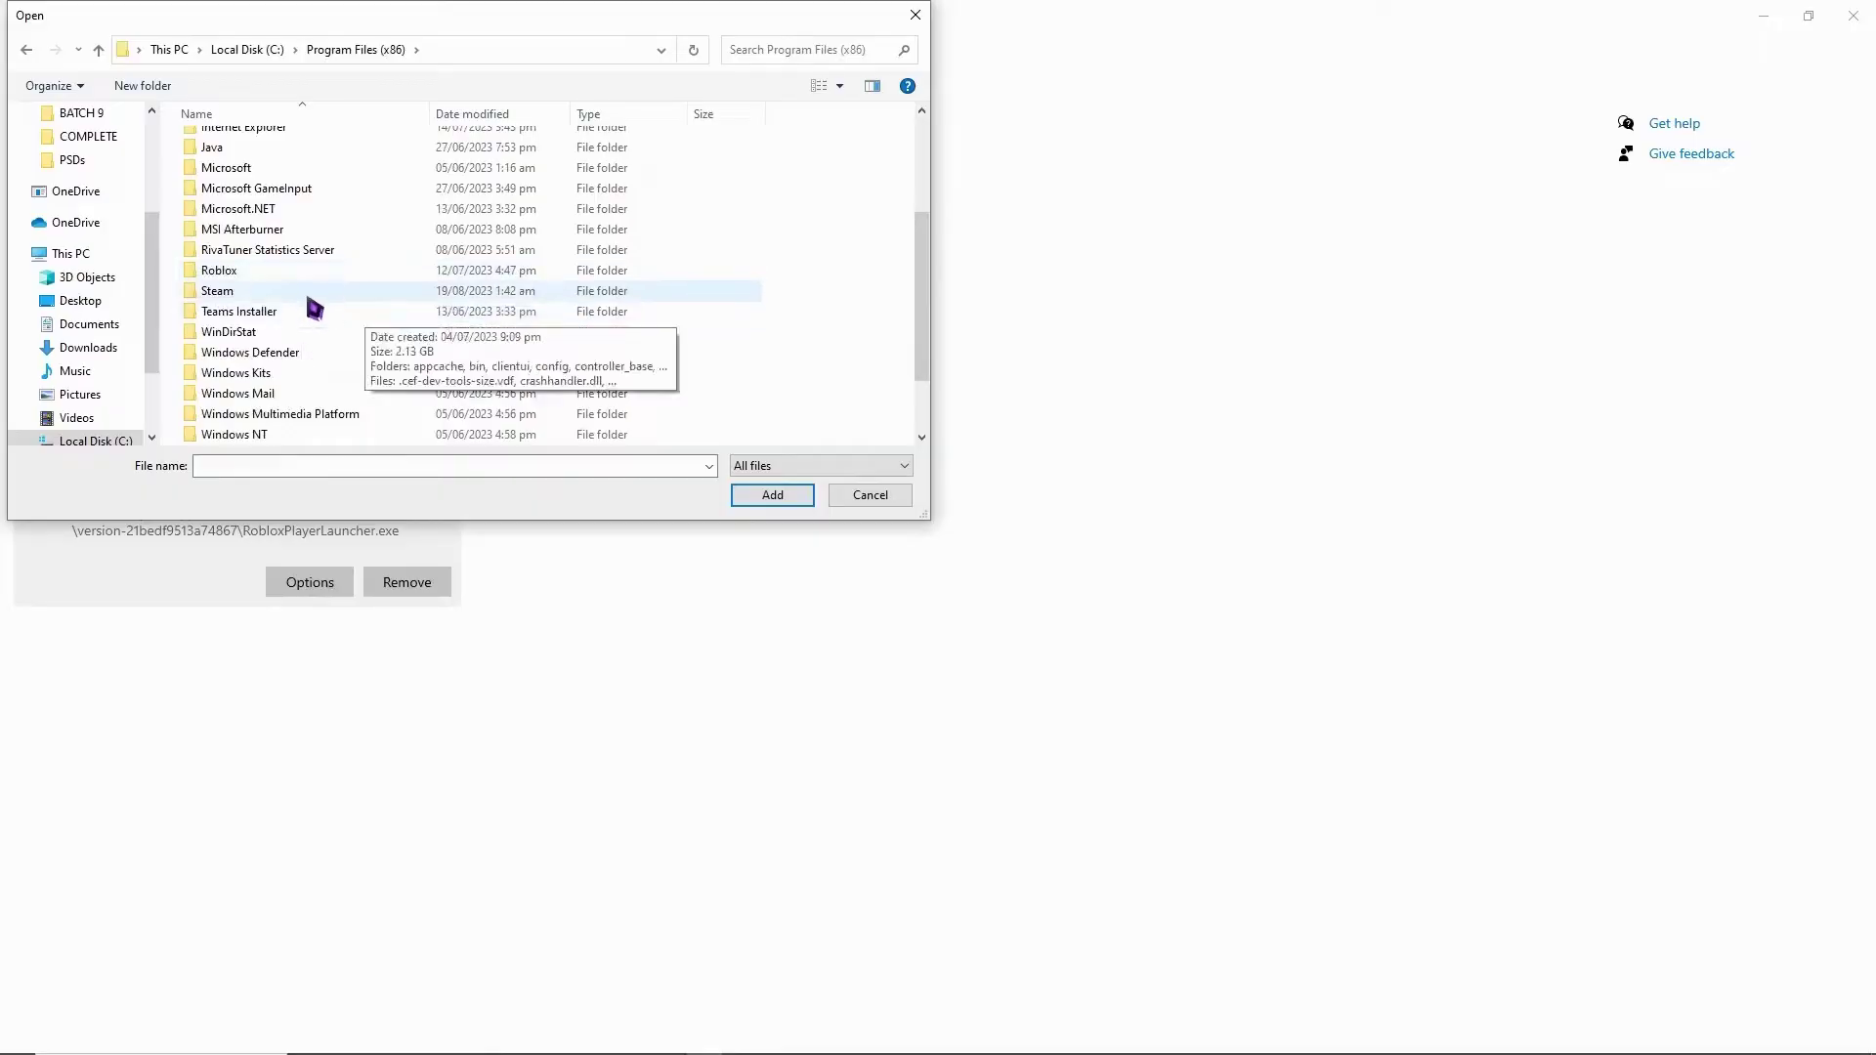
pyautogui.click(243, 274)
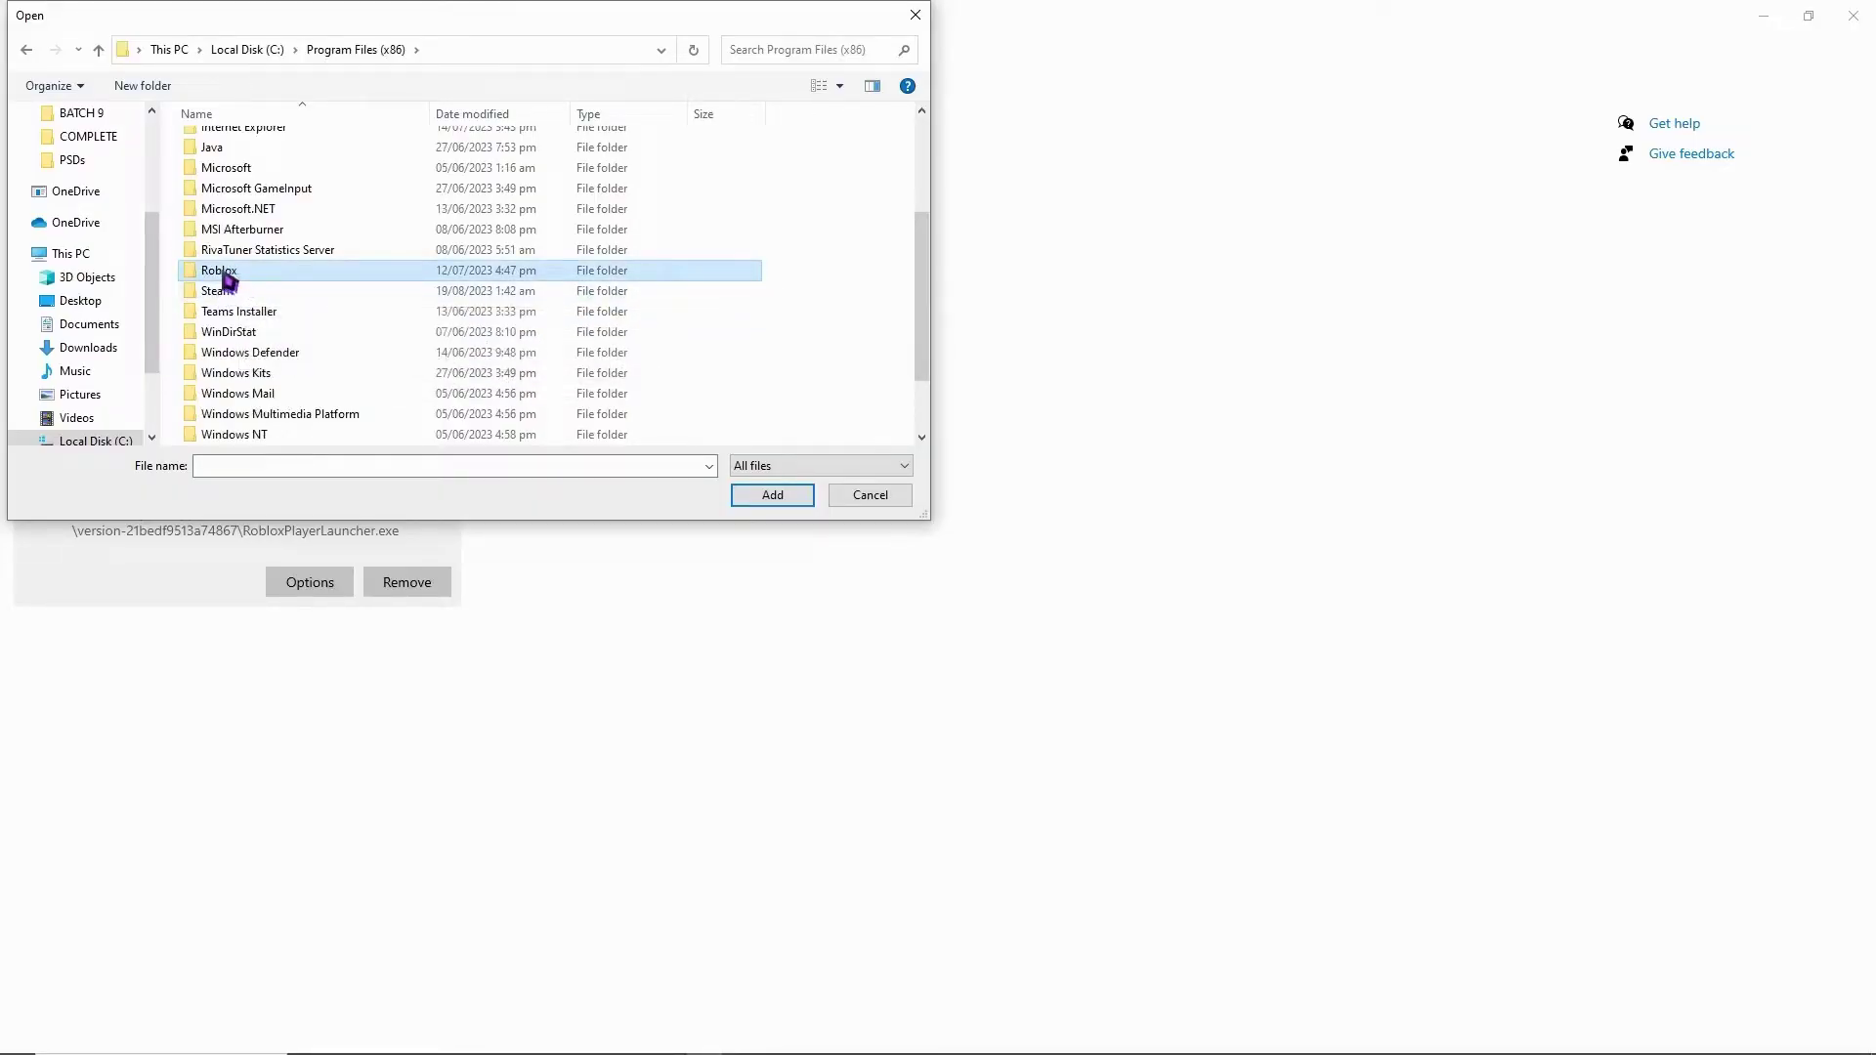
pyautogui.doubleClick(224, 276)
pyautogui.doubleClick(215, 143)
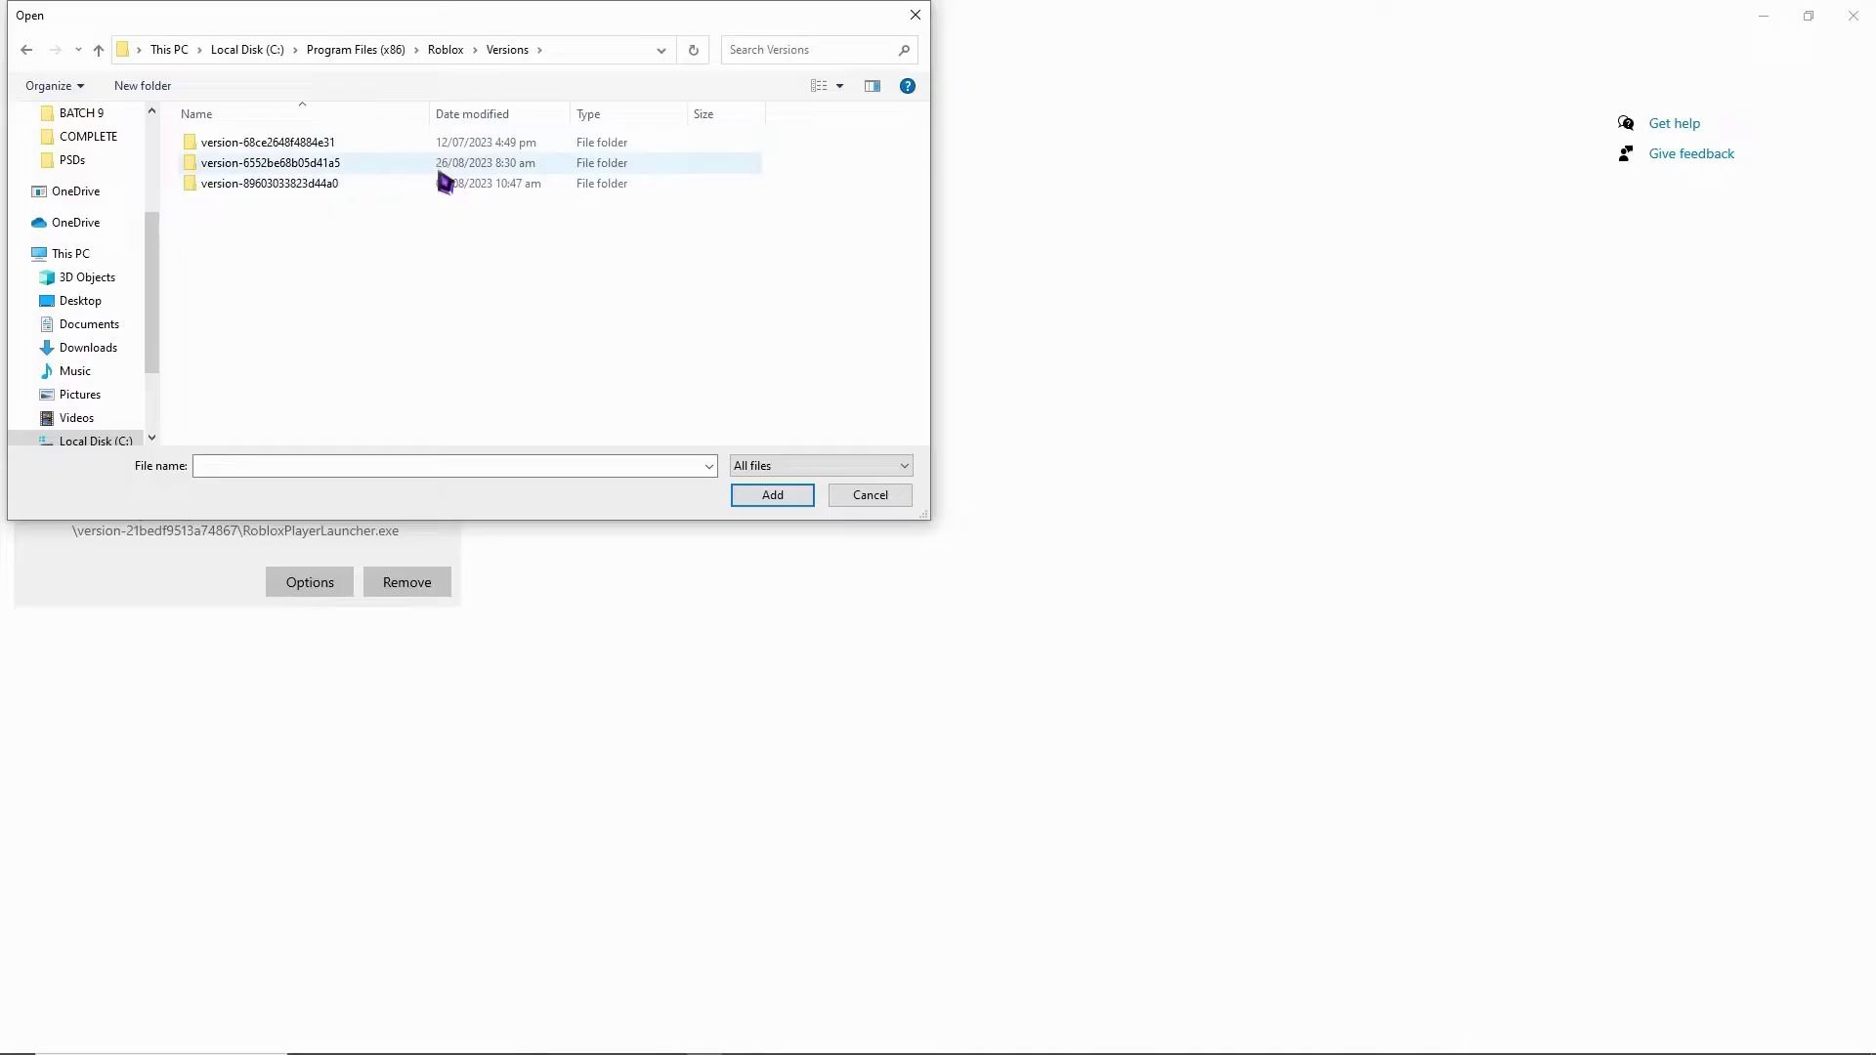
pyautogui.doubleClick(372, 164)
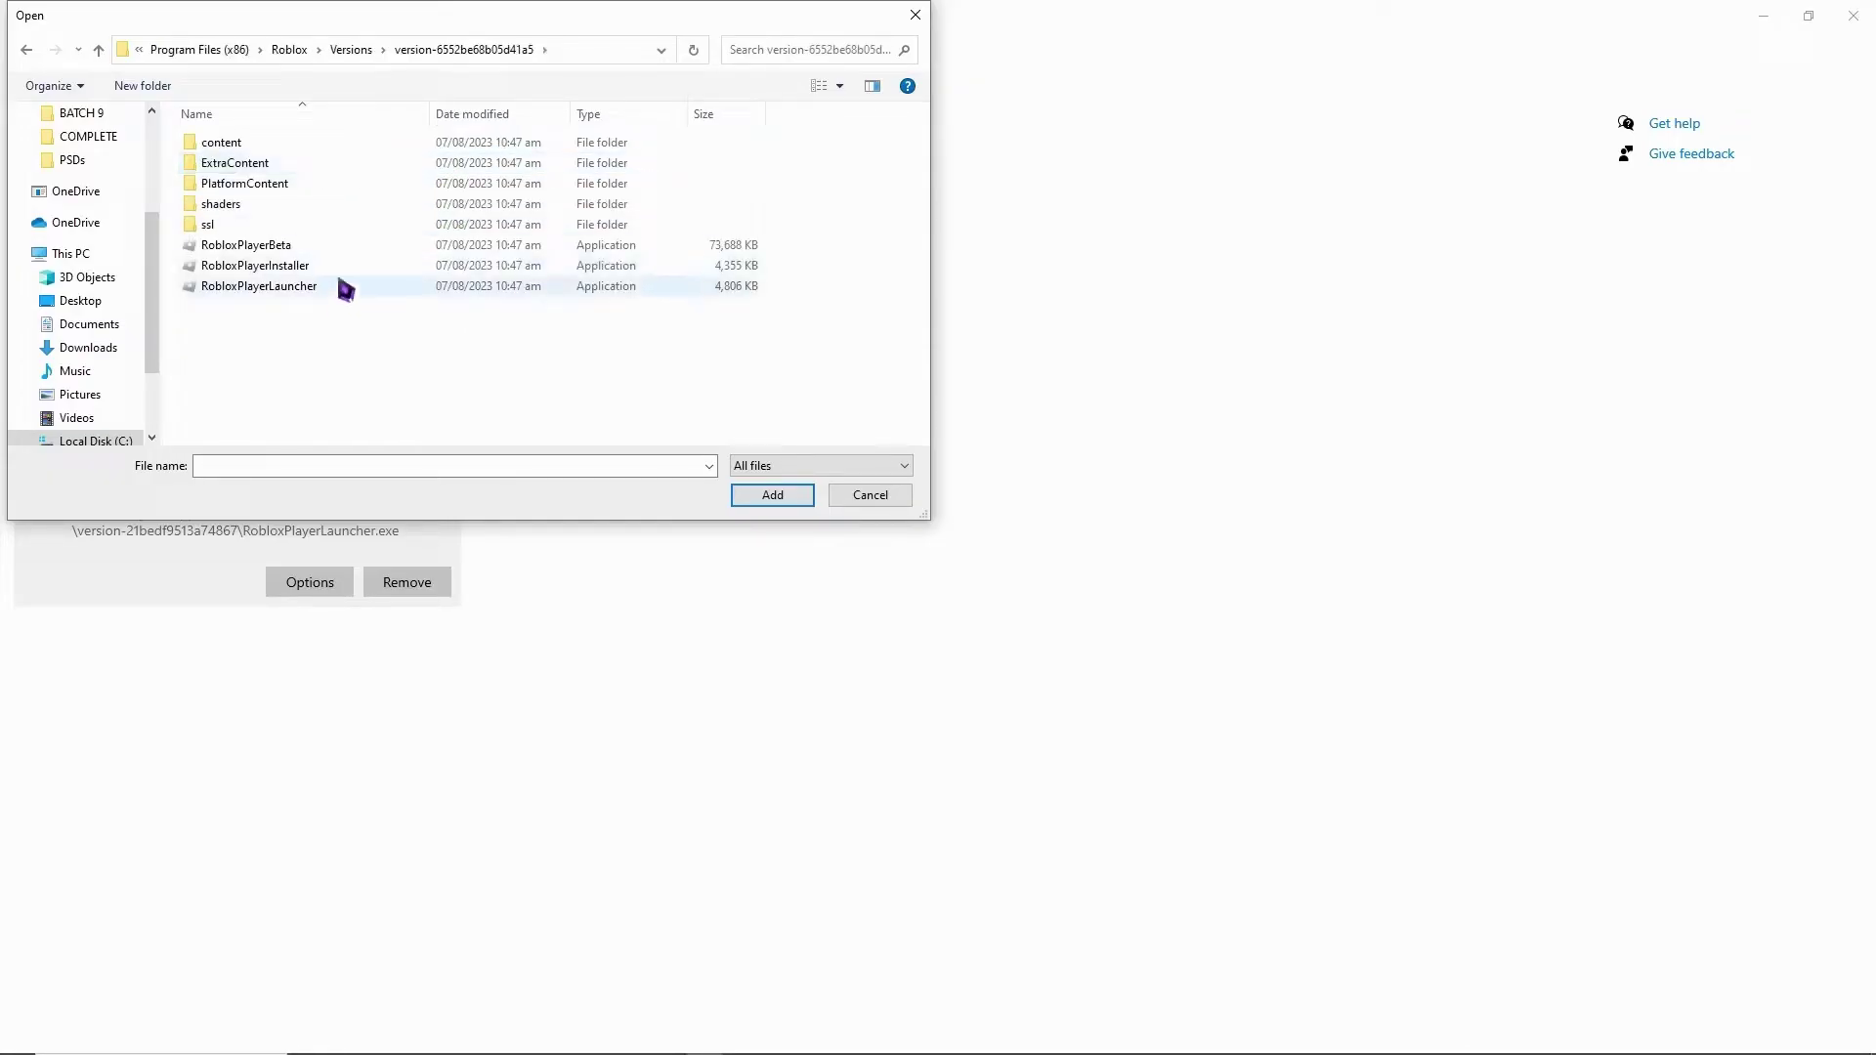
pyautogui.click(240, 250)
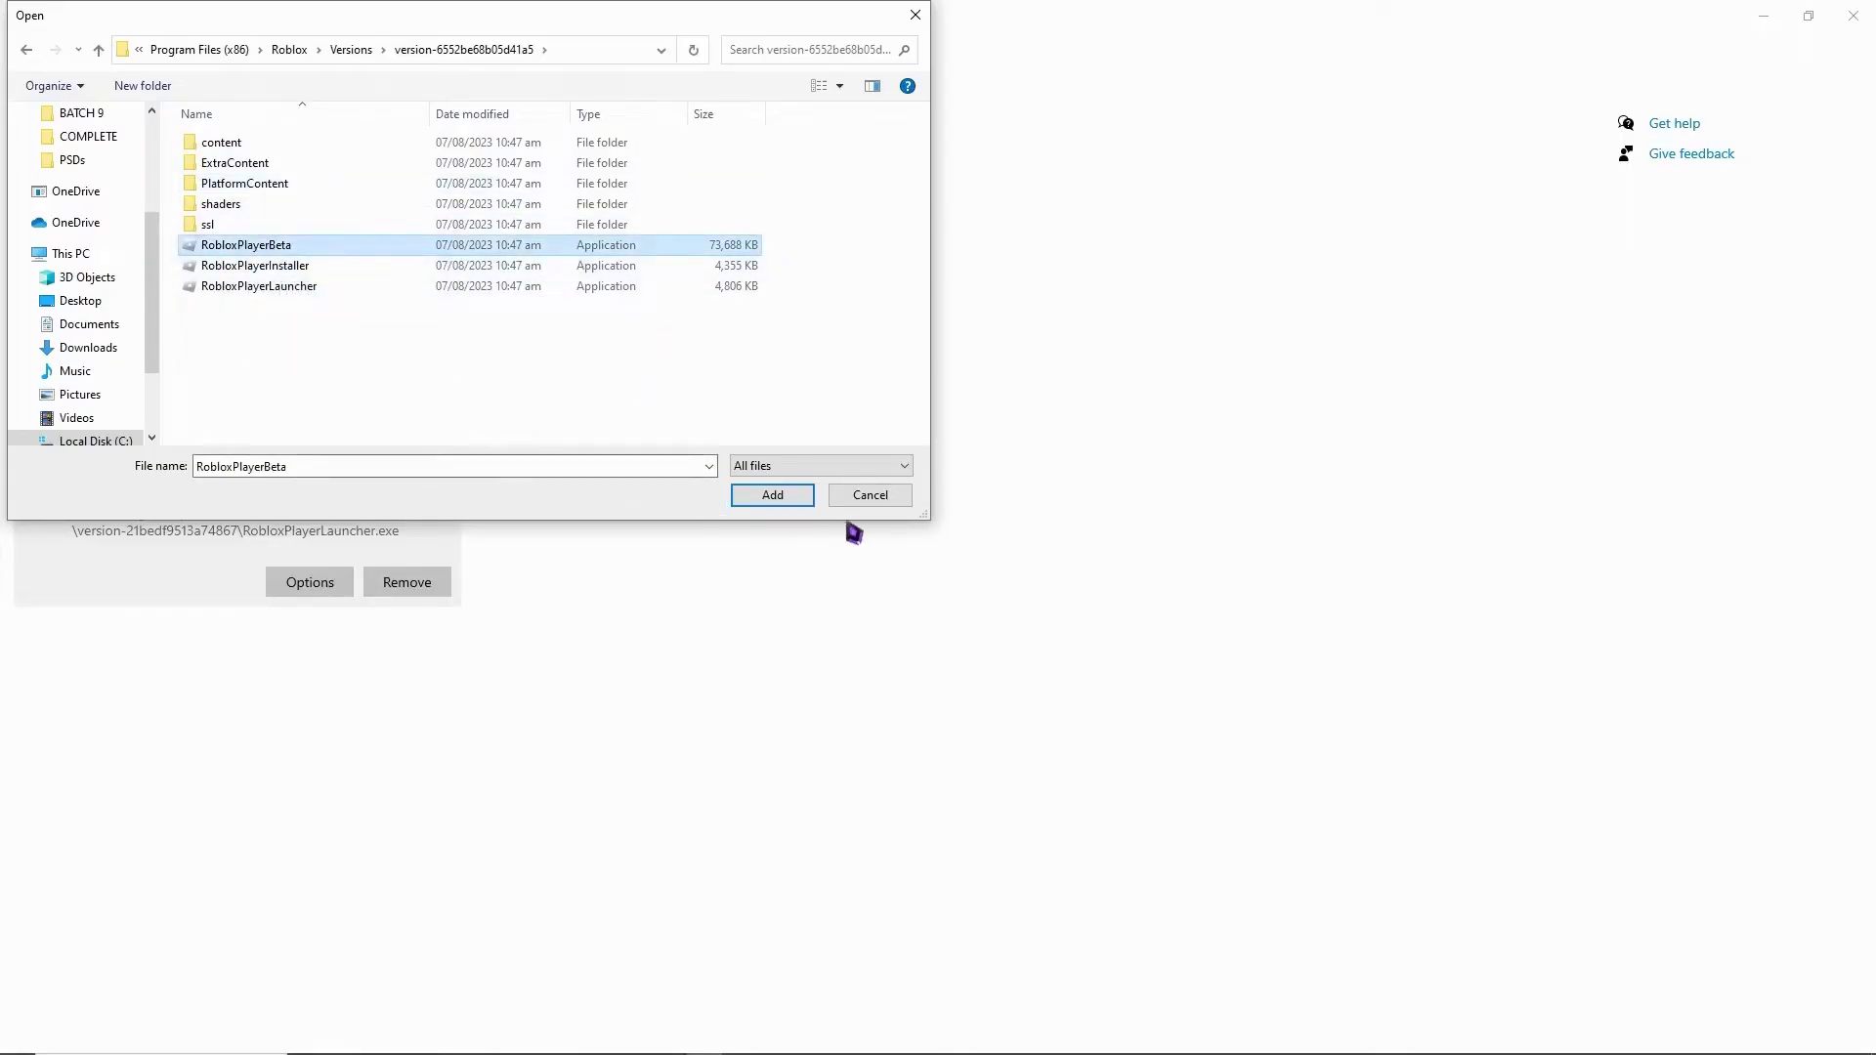
pyautogui.click(772, 495)
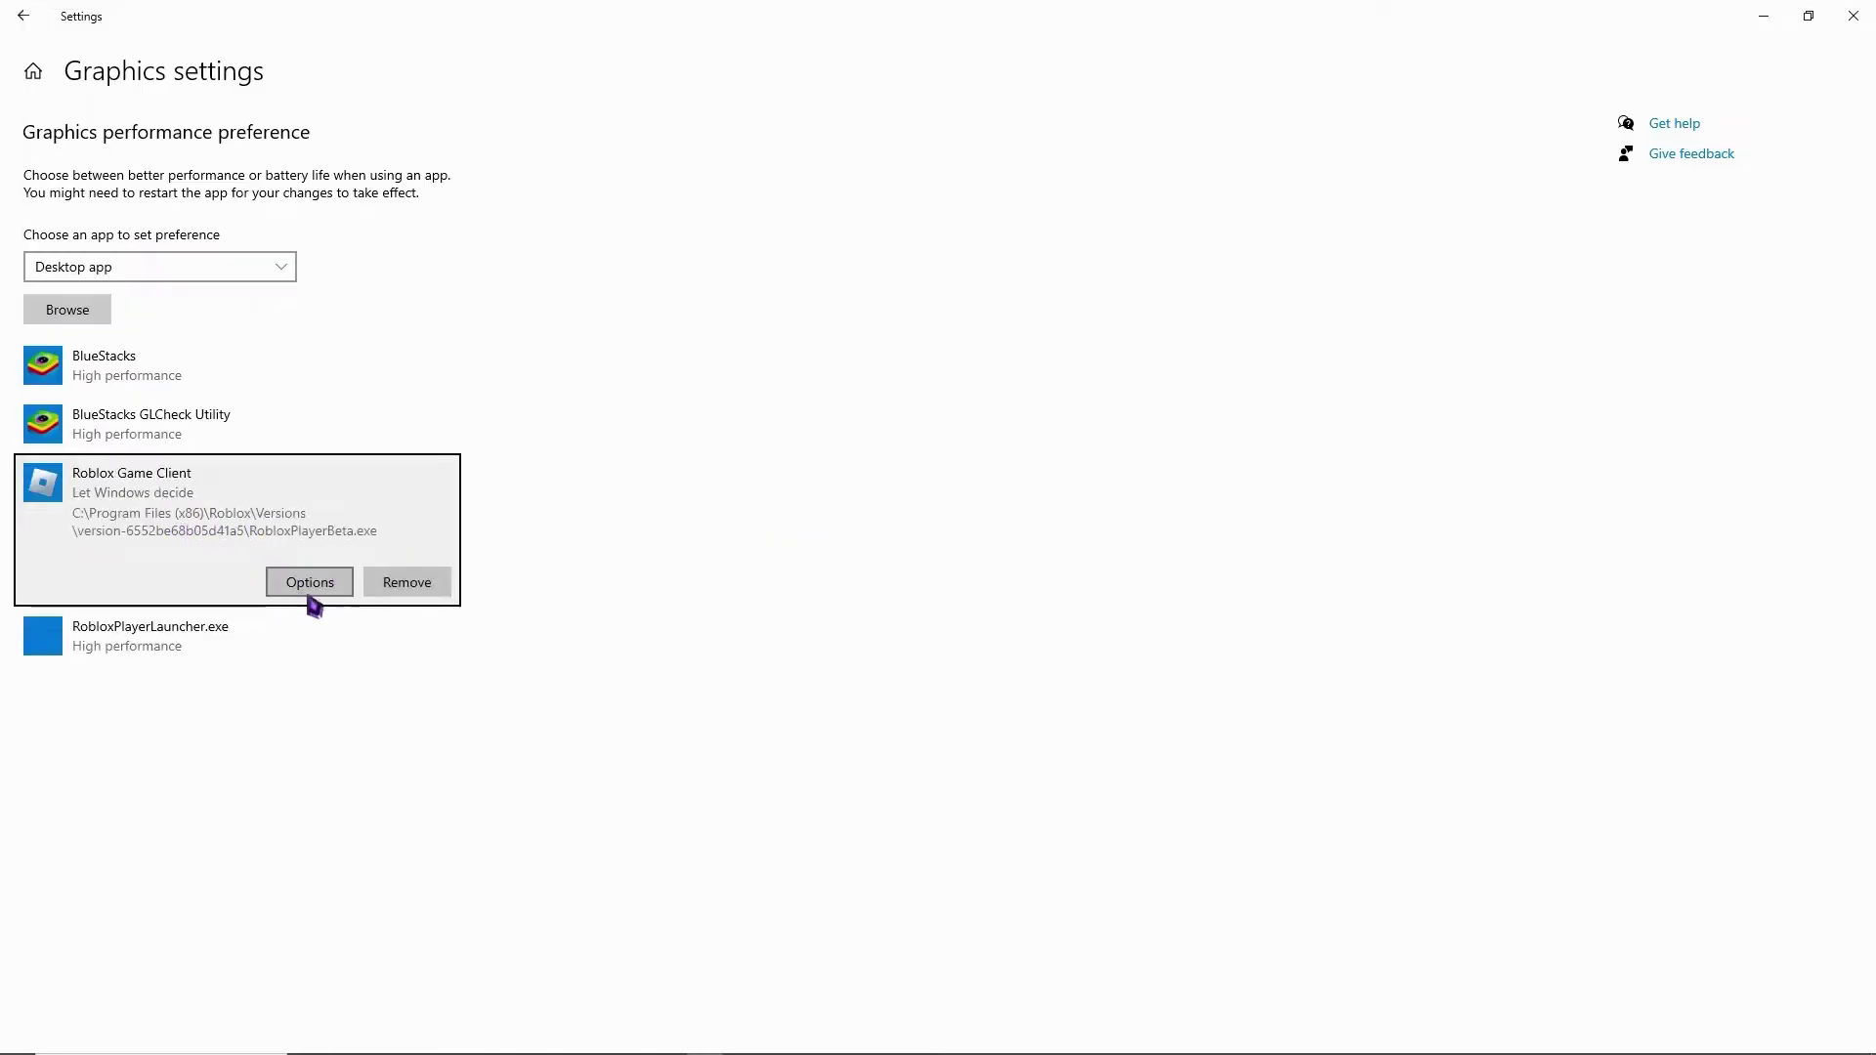
# Step: Save High performance for Roblox Game Client, then close the Settings window
pyautogui.click(311, 583)
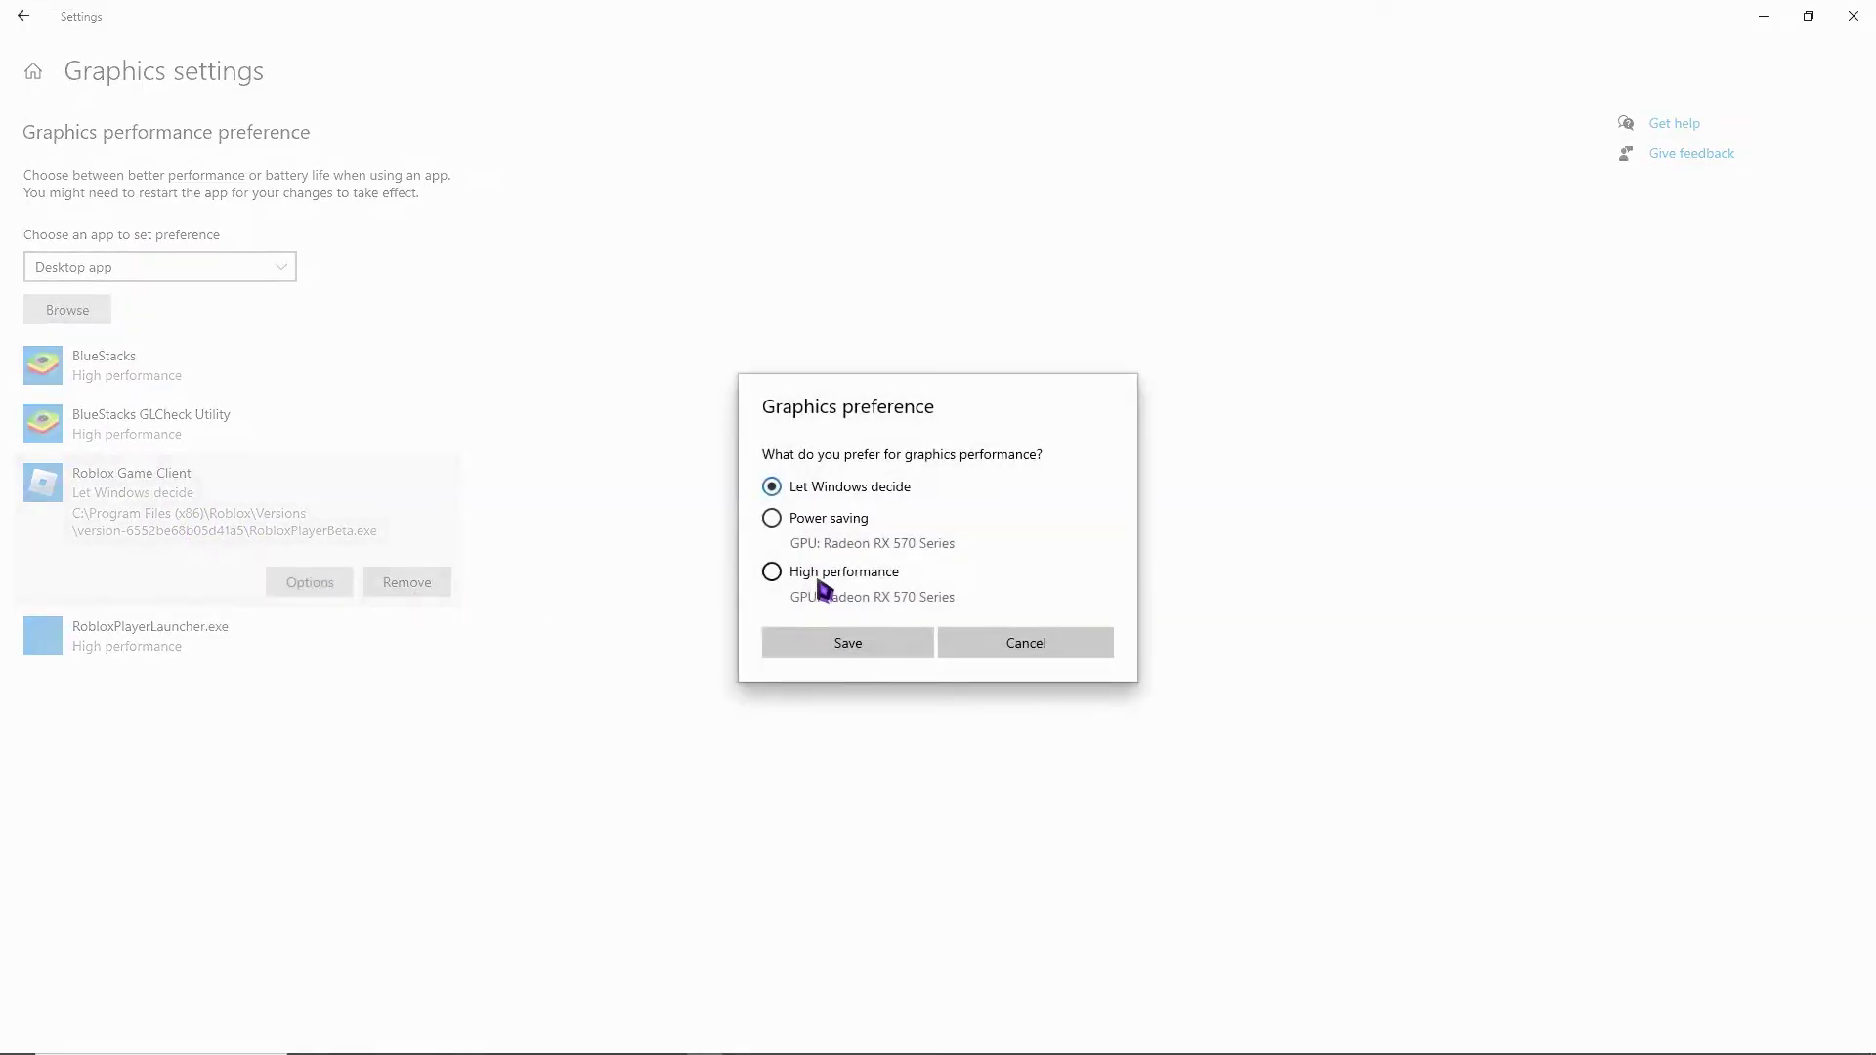
pyautogui.click(848, 643)
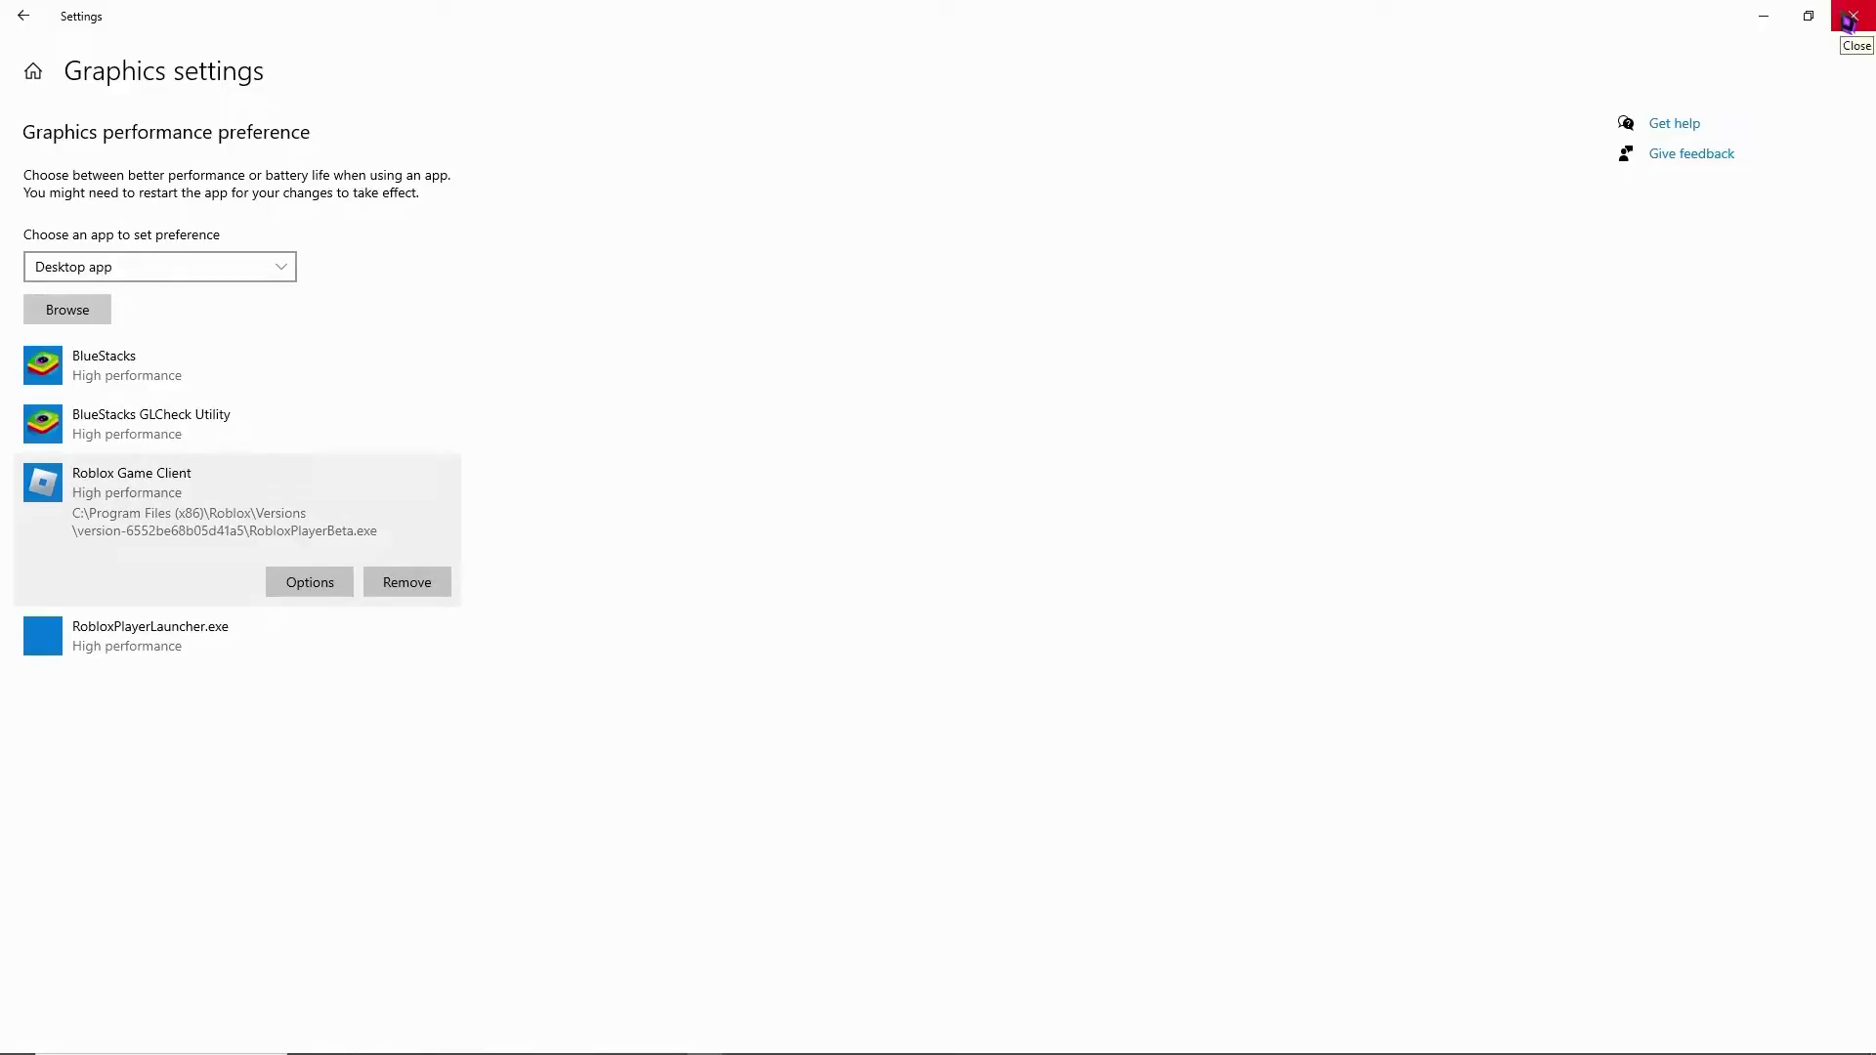
pyautogui.click(1849, 17)
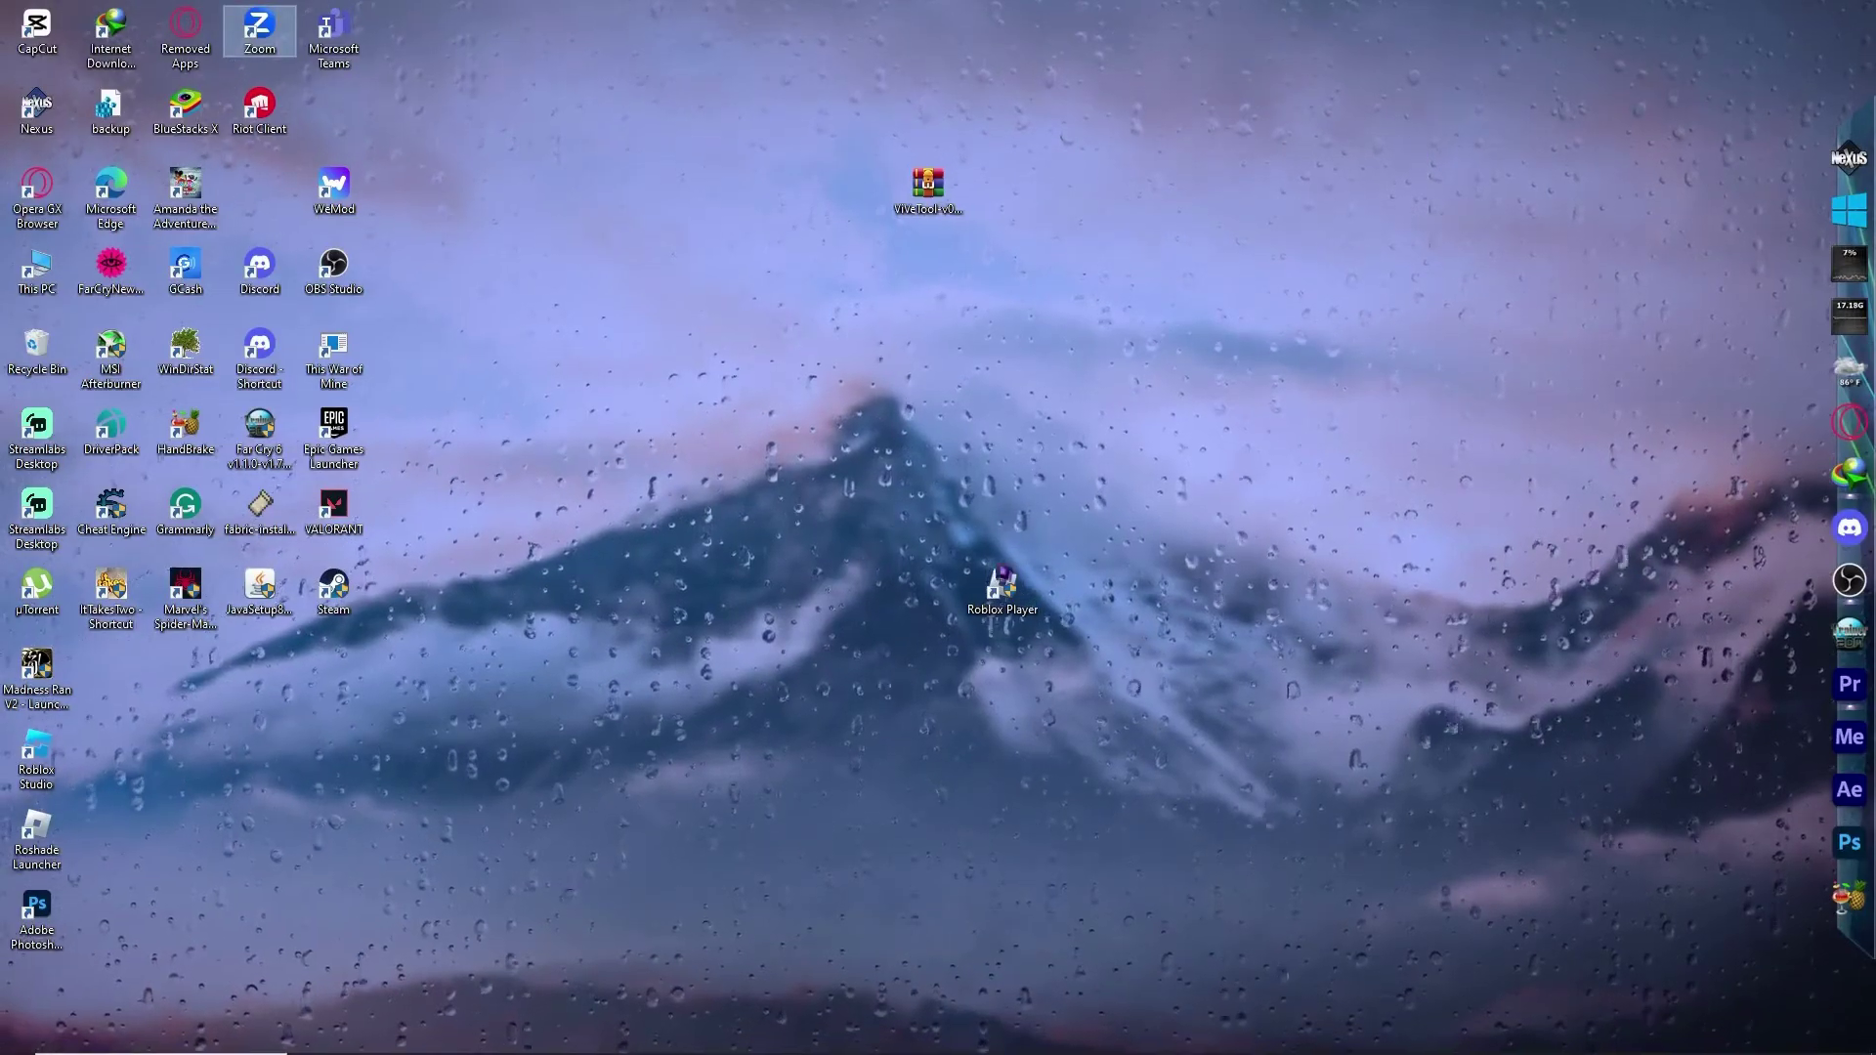
# Step: Set the Roblox Player shortcut to run in Windows 7 compatibility mode and apply it
pyautogui.moveTo(1094, 507); pyautogui.dragTo(1134, 565)
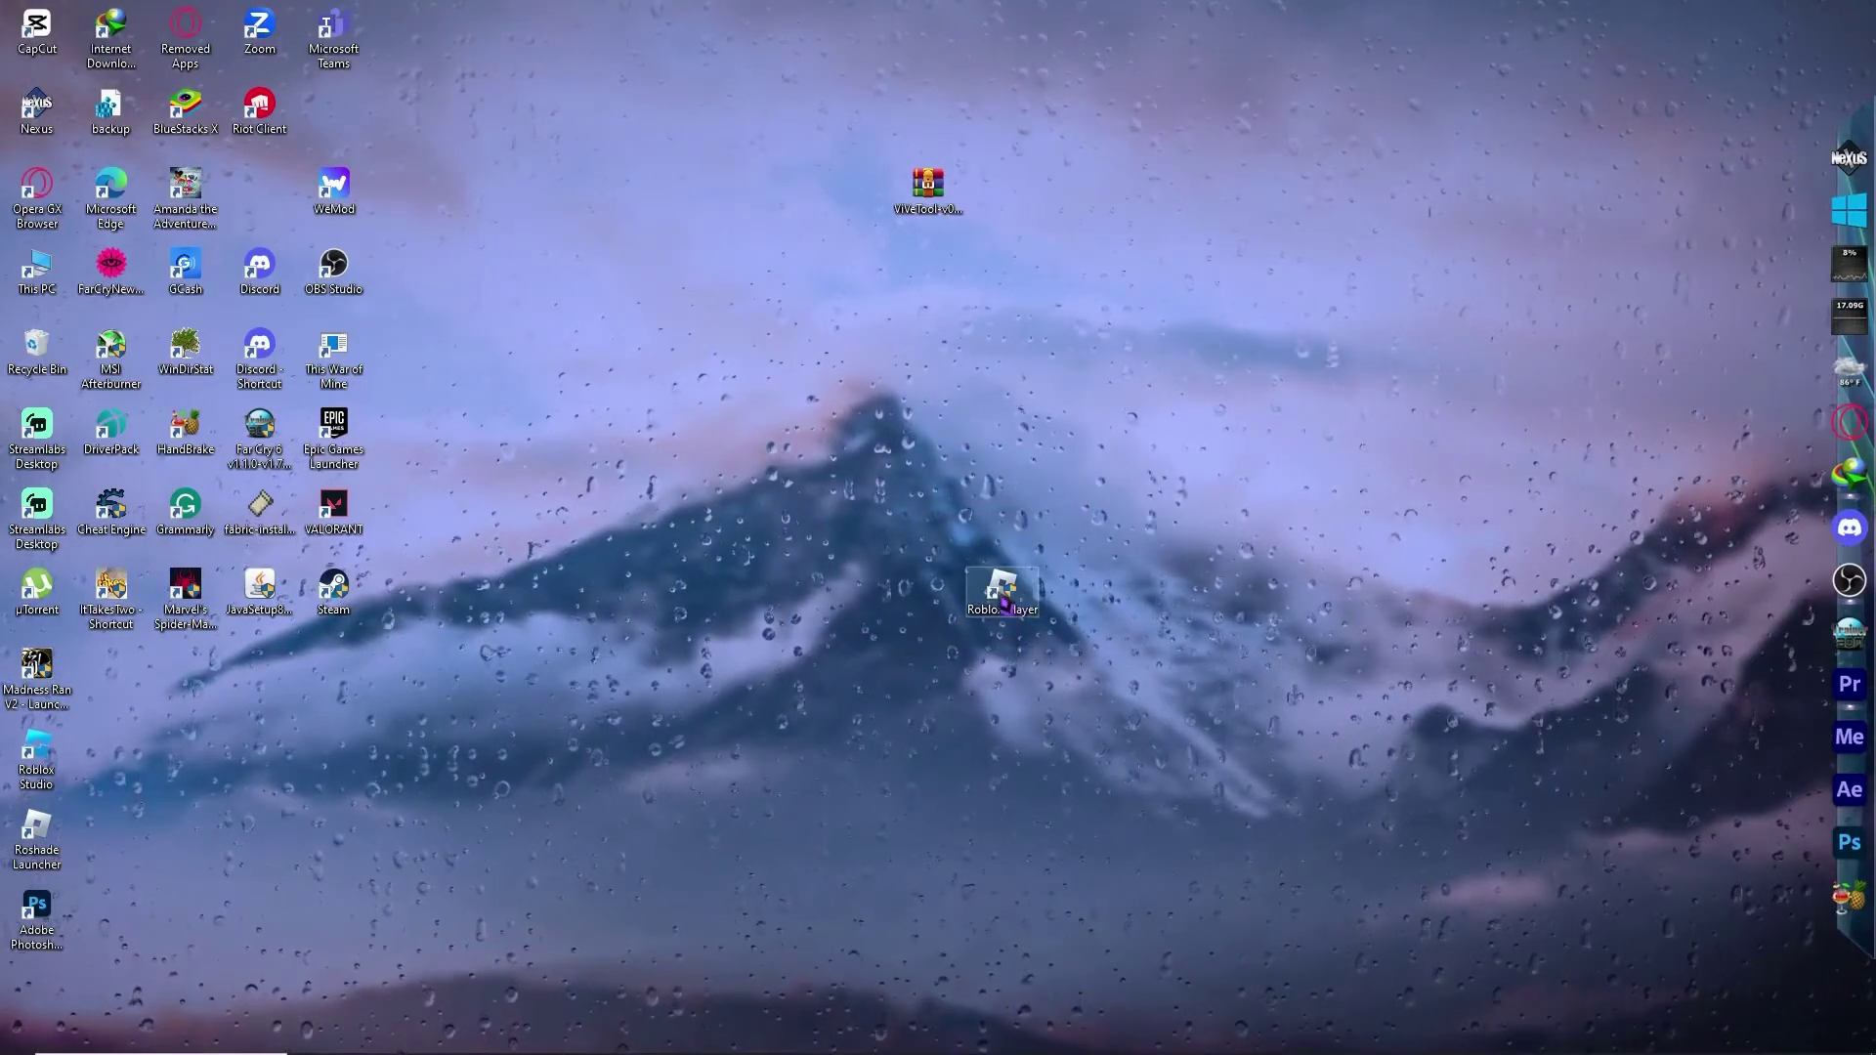
pyautogui.rightClick(1001, 594)
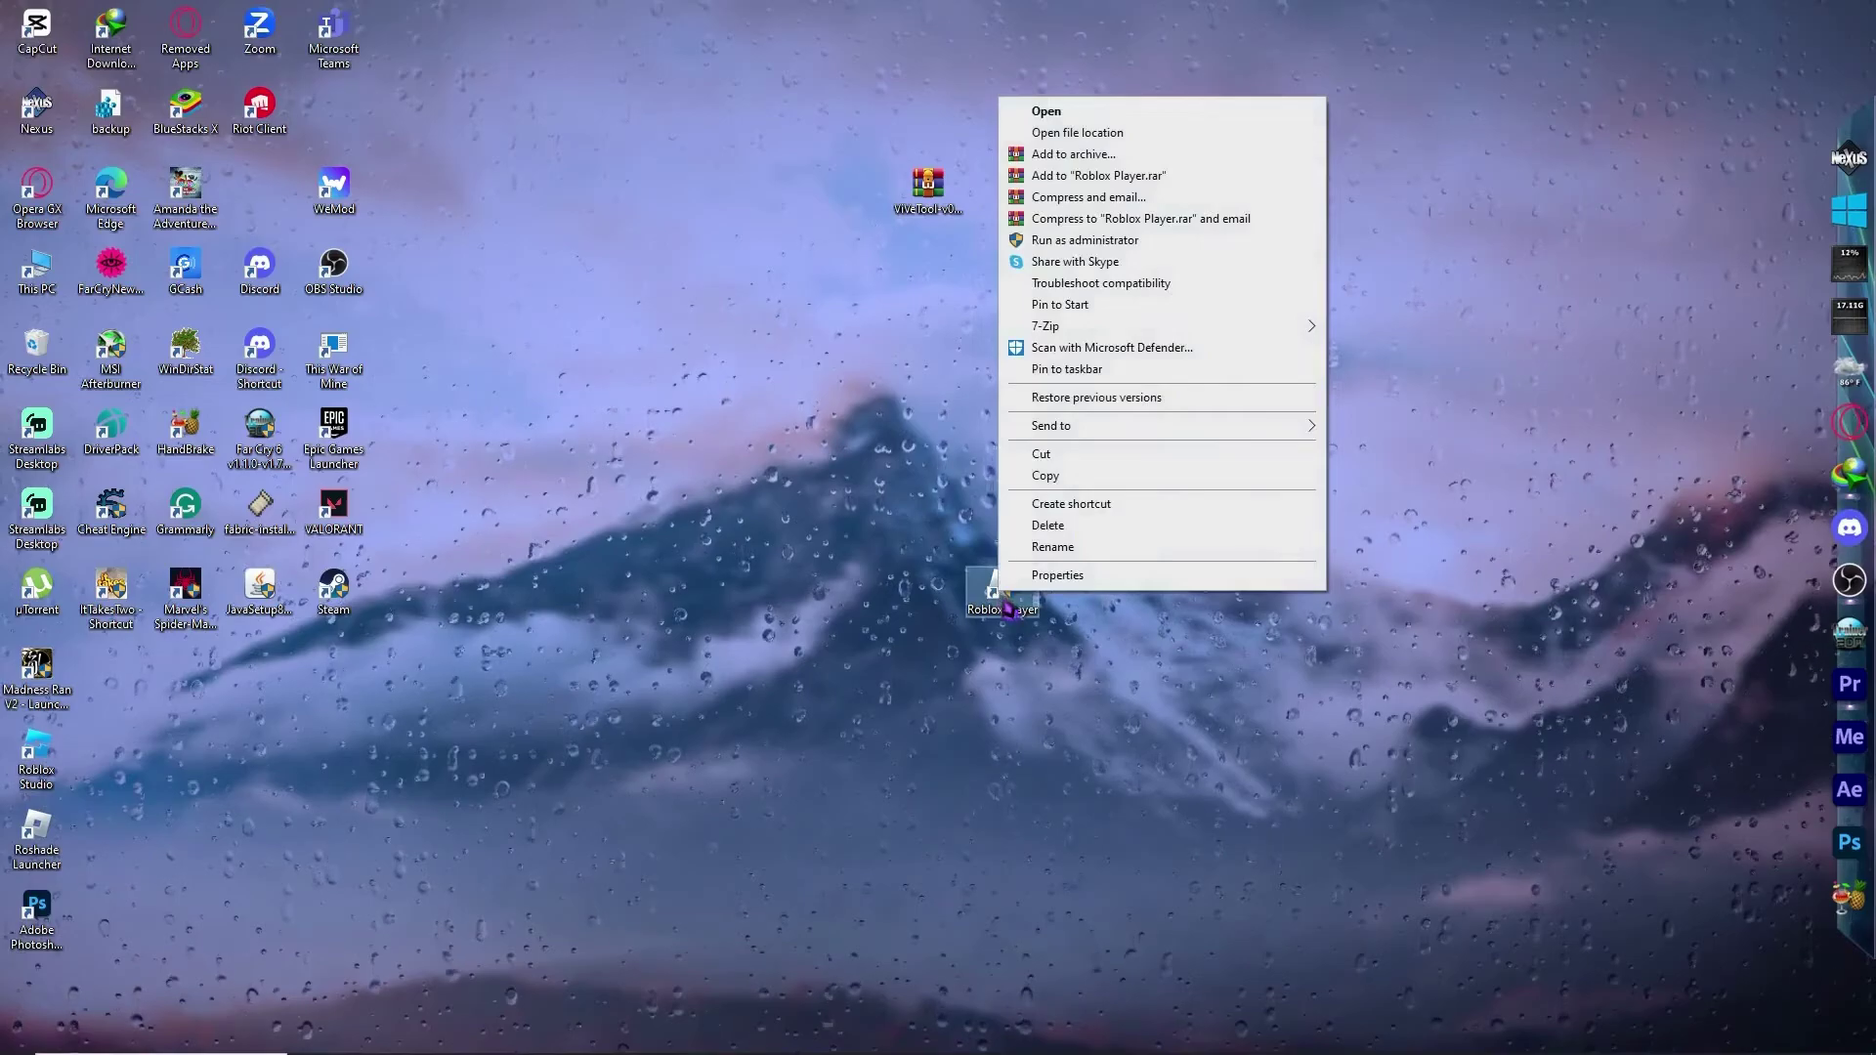
pyautogui.click(1065, 576)
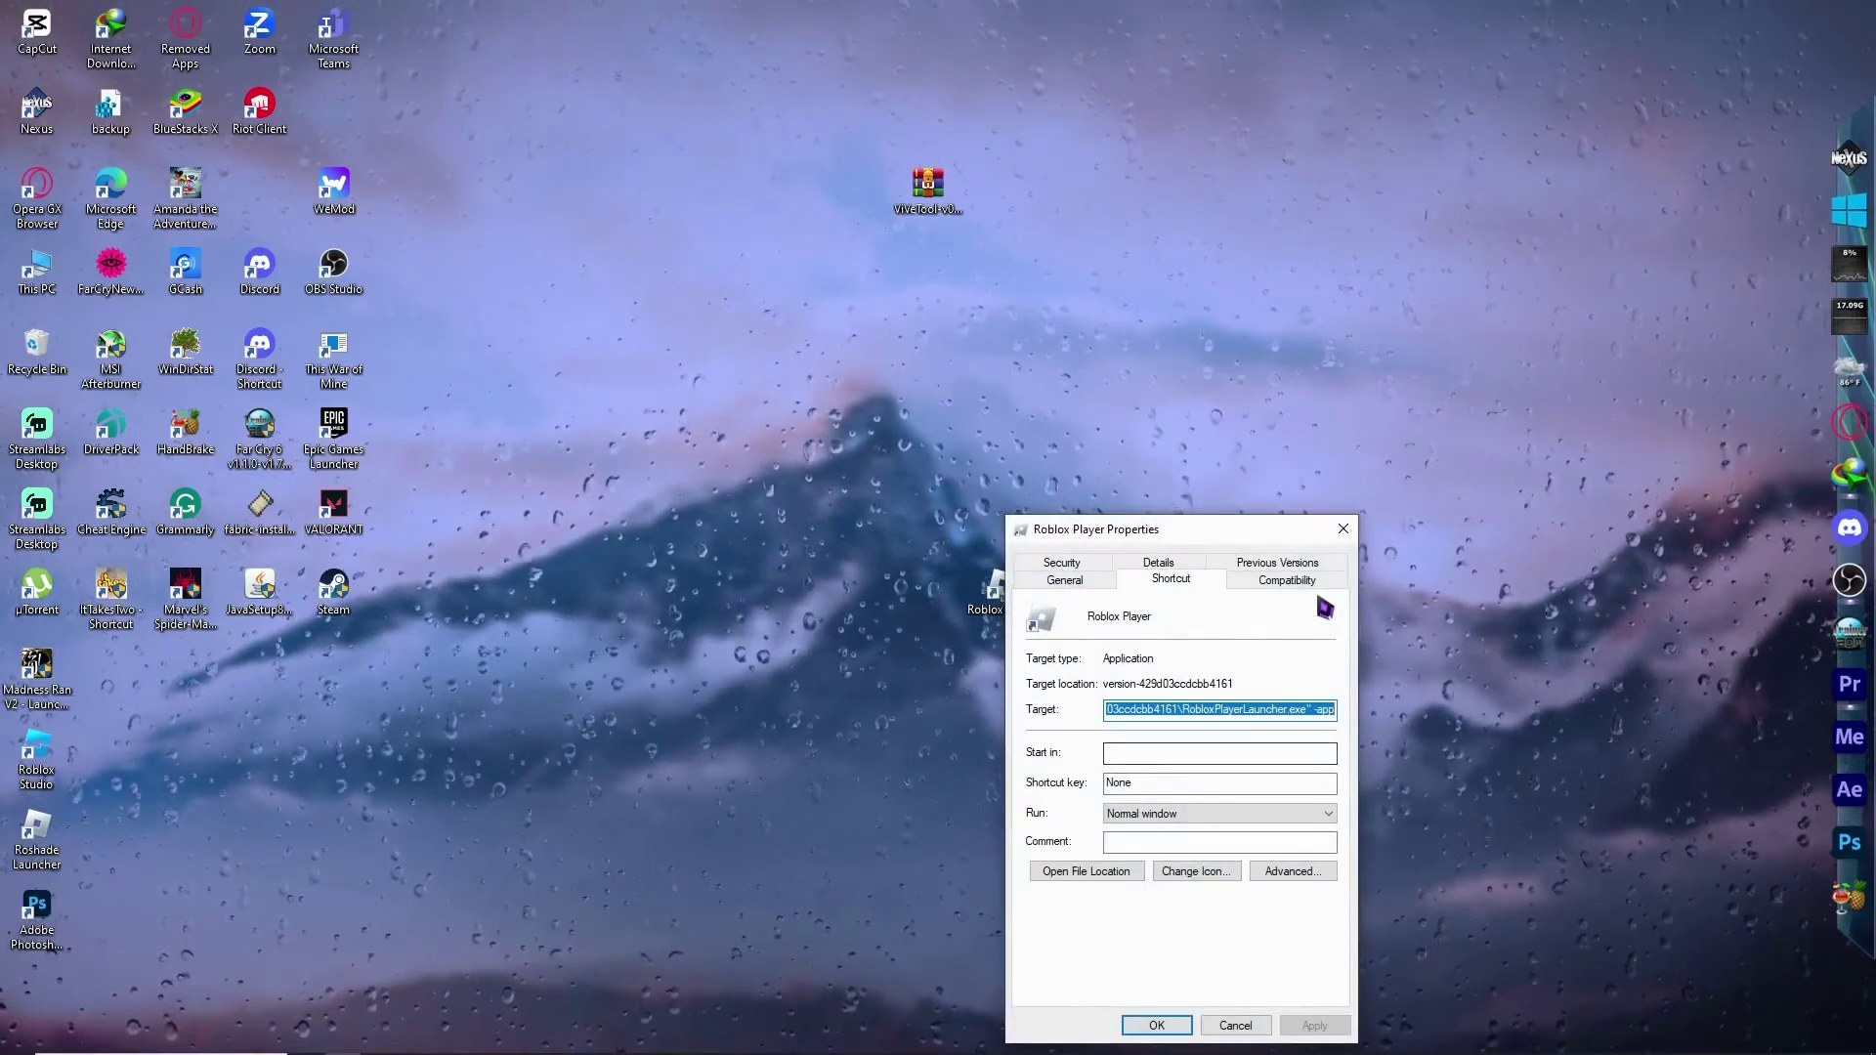
pyautogui.click(1288, 581)
pyautogui.moveTo(1239, 533); pyautogui.dragTo(1200, 383)
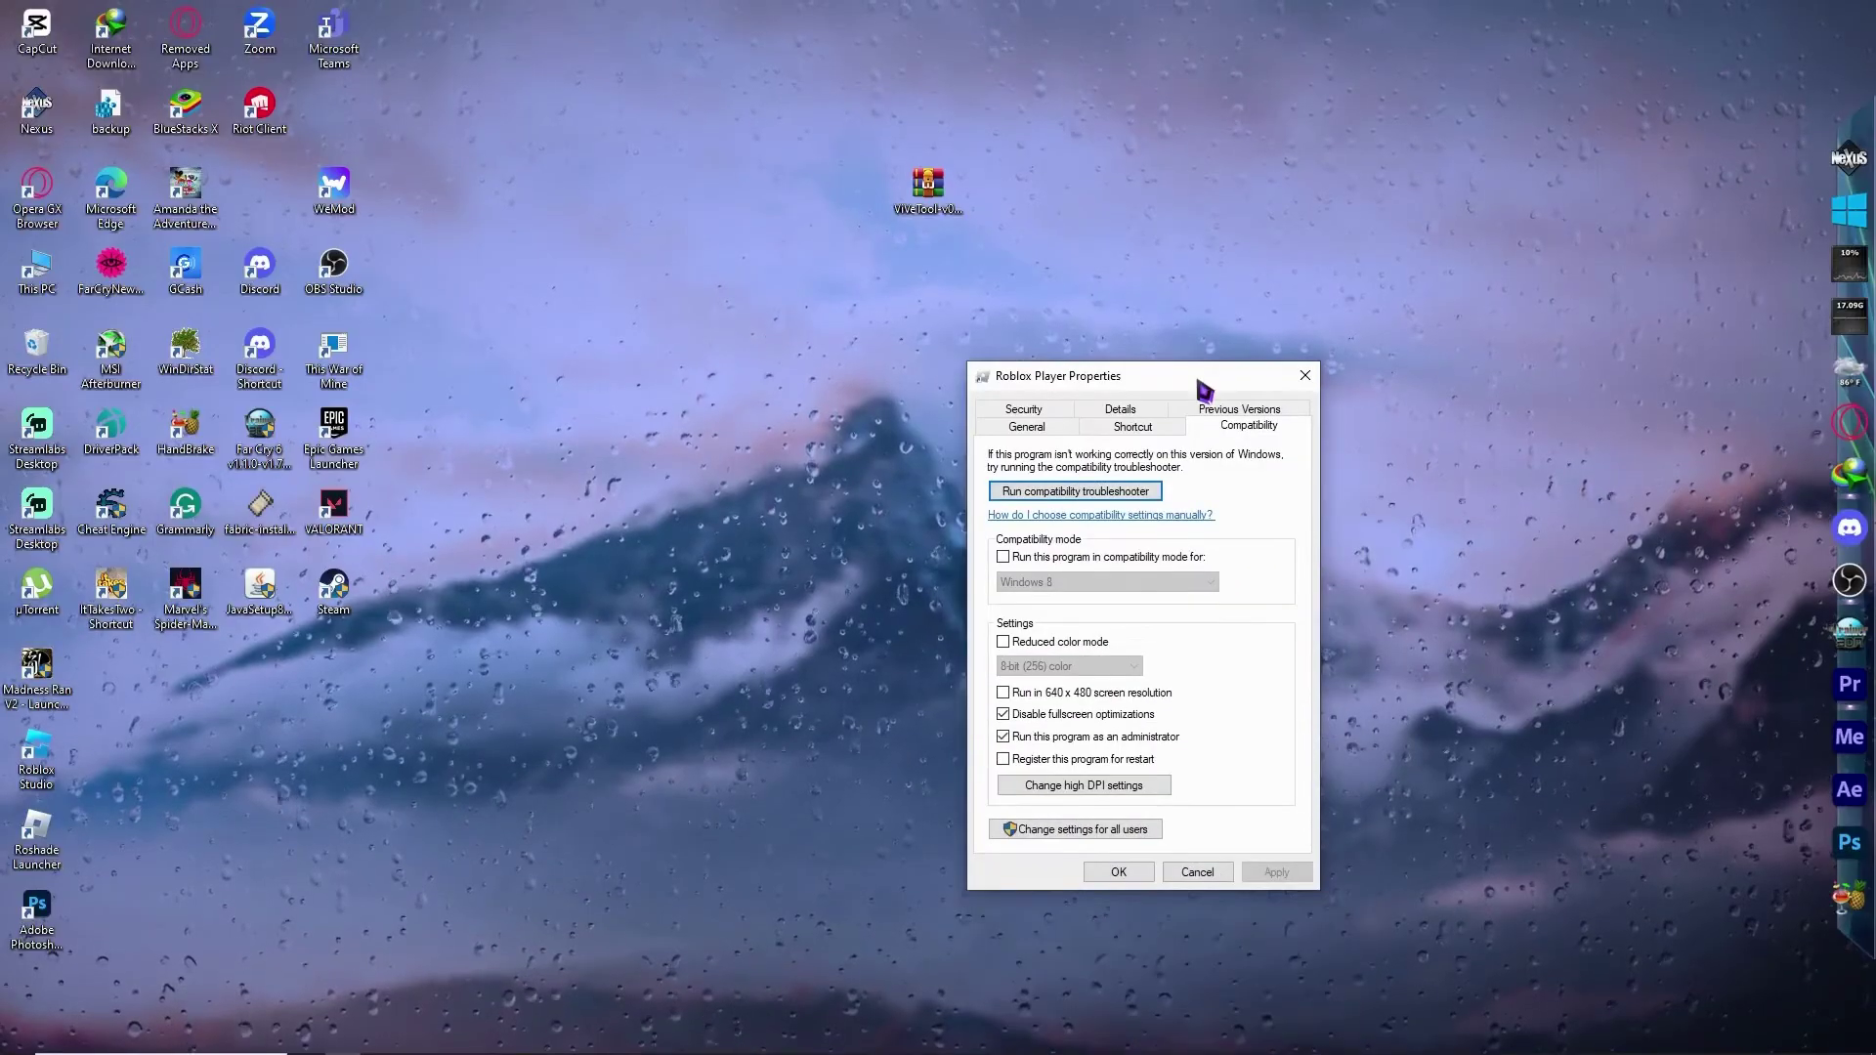
pyautogui.click(1060, 563)
pyautogui.click(1182, 582)
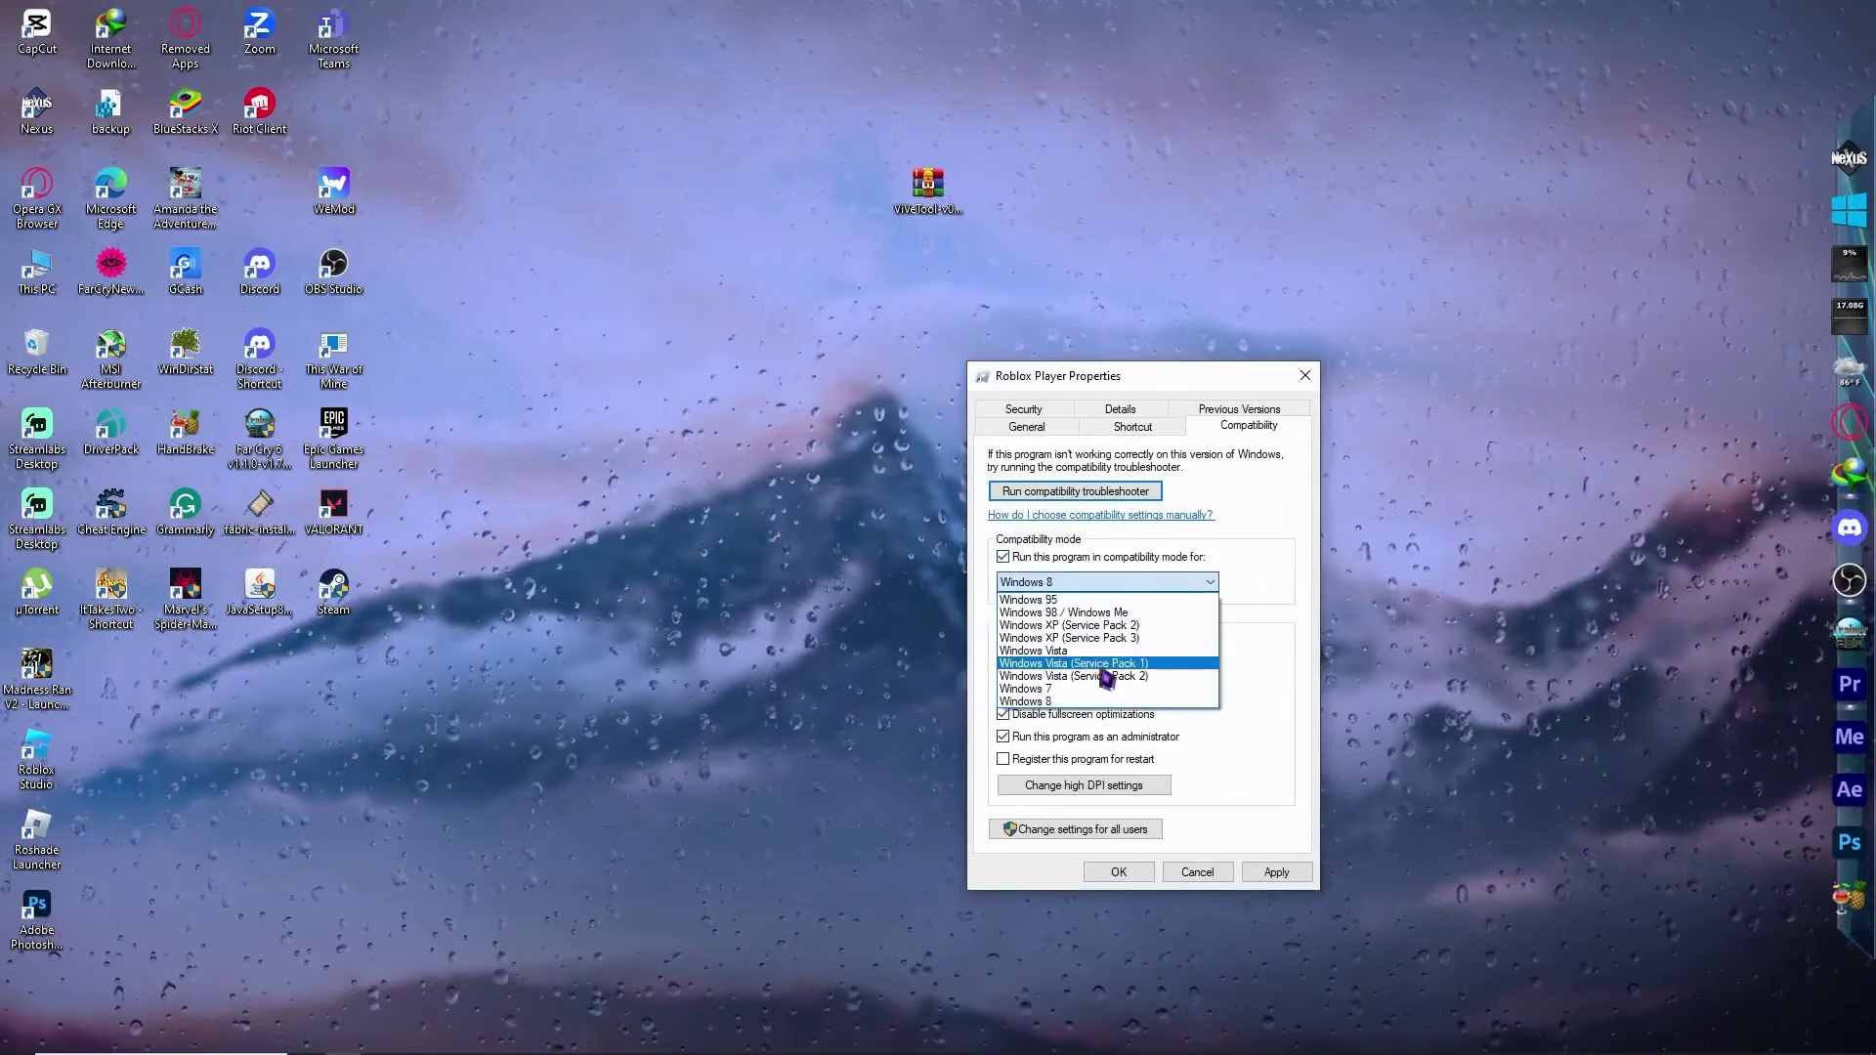
pyautogui.click(1049, 692)
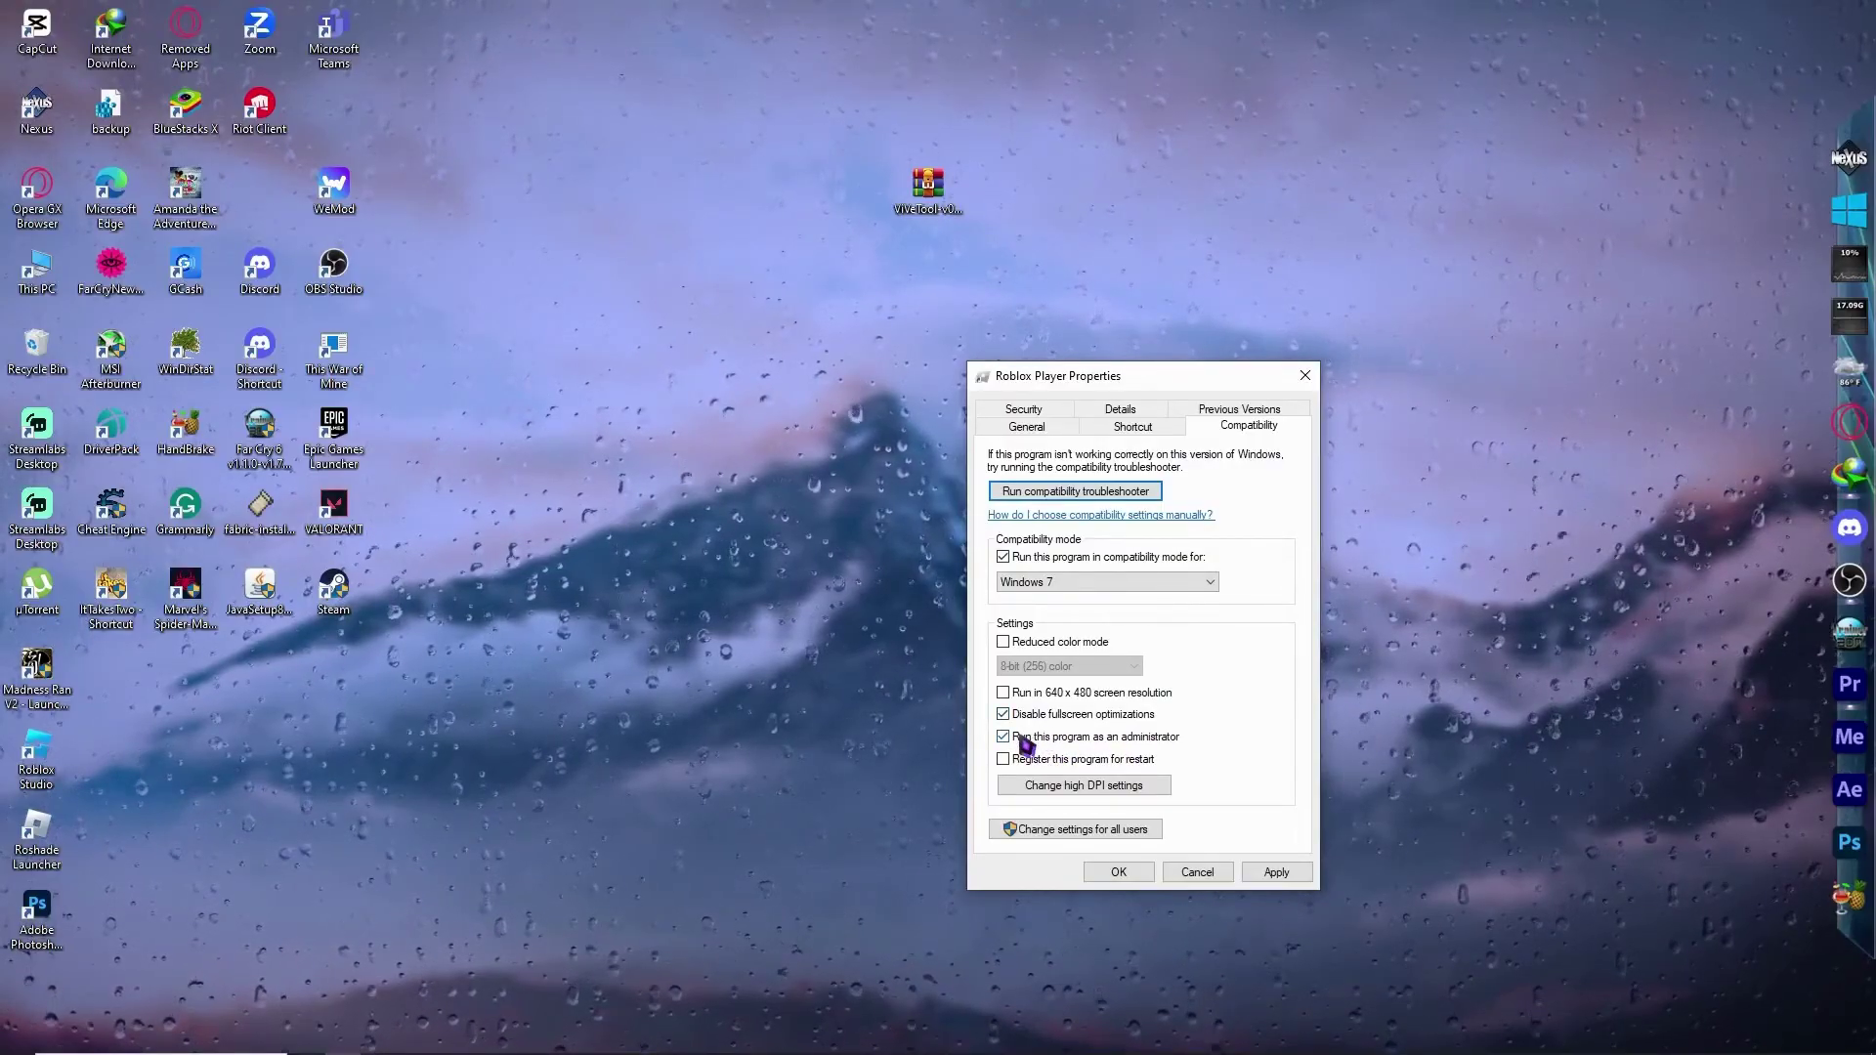
pyautogui.click(1277, 873)
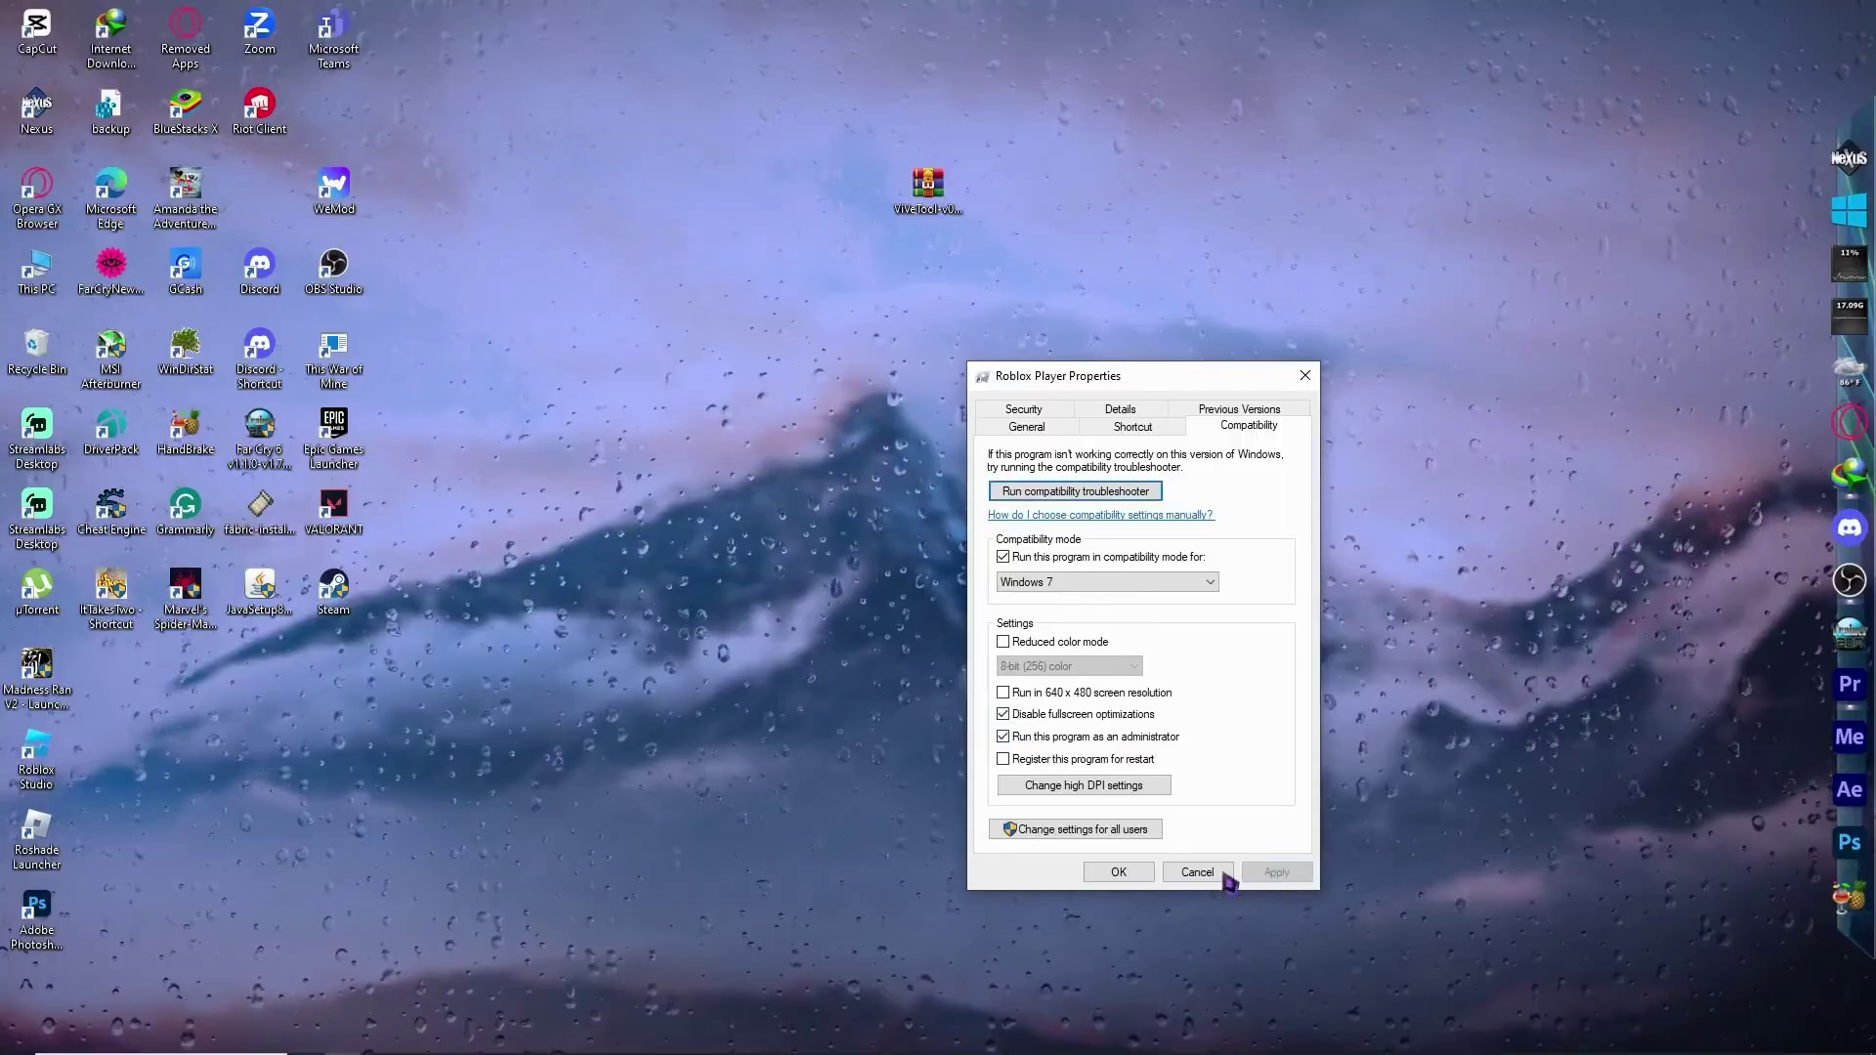
pyautogui.click(1136, 876)
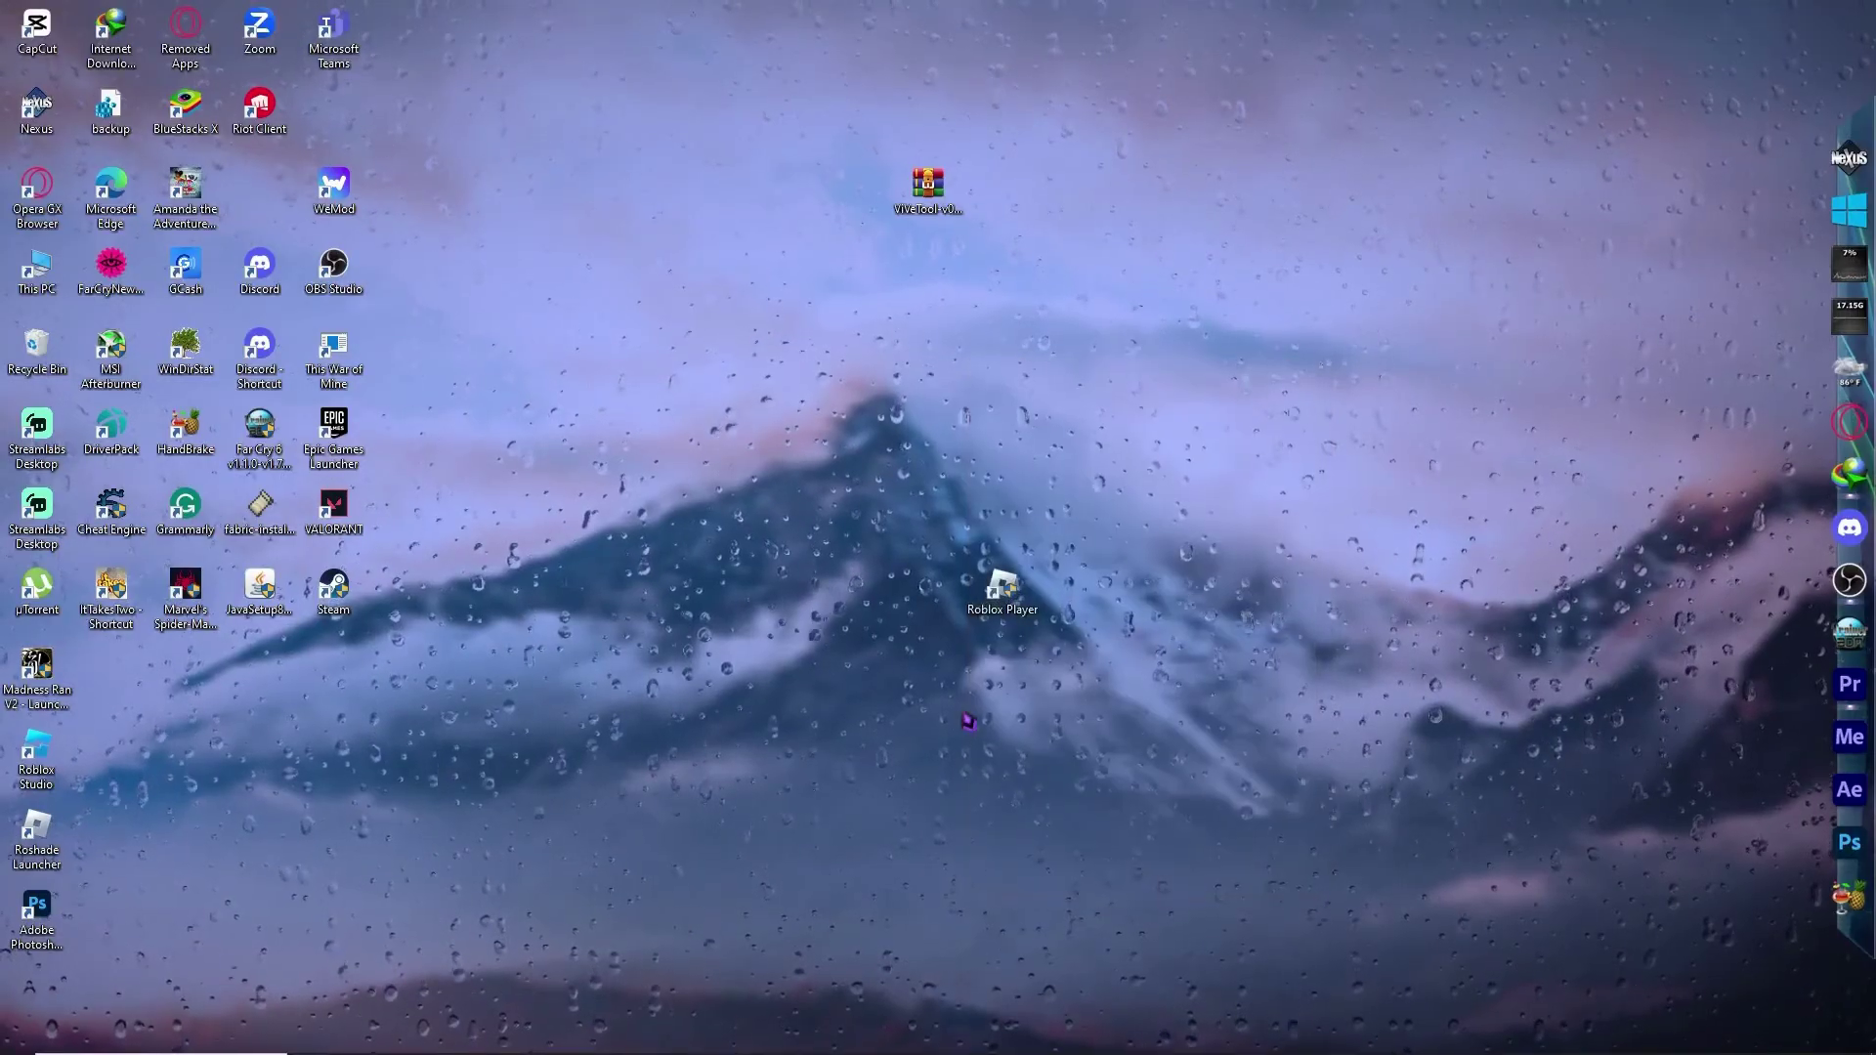